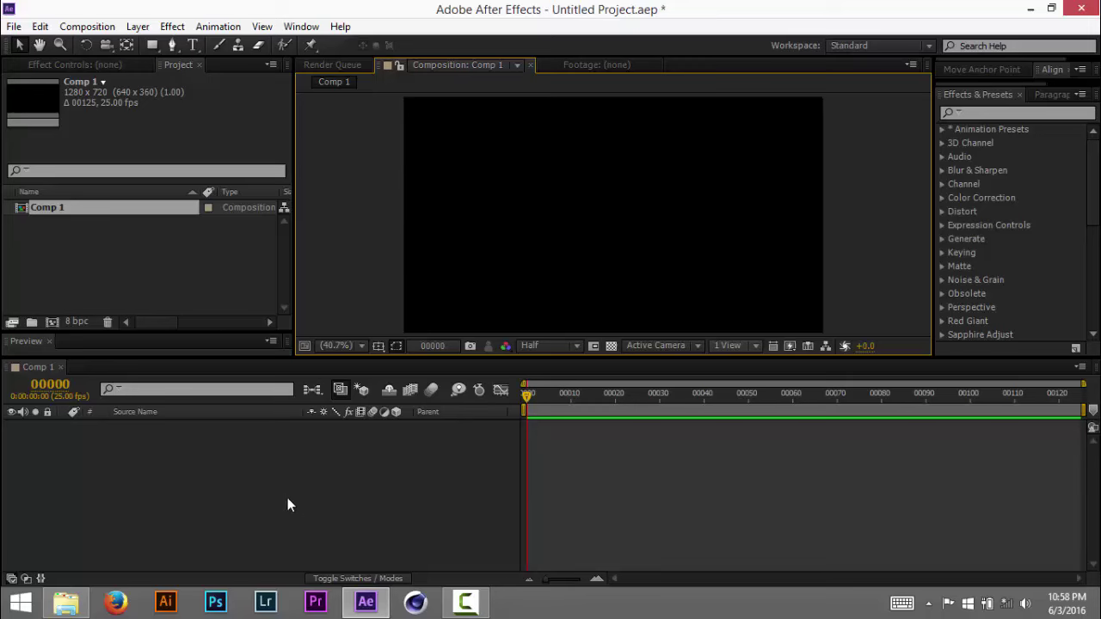
Rename the composition Comp 1 as ZOOM_TRANSISI and shrink the timeline area slightly to enlarge the viewer above it
{"action": "left_click", "coordinate": [293, 509]}
{"action": "key", "text": "ctrl+k"}
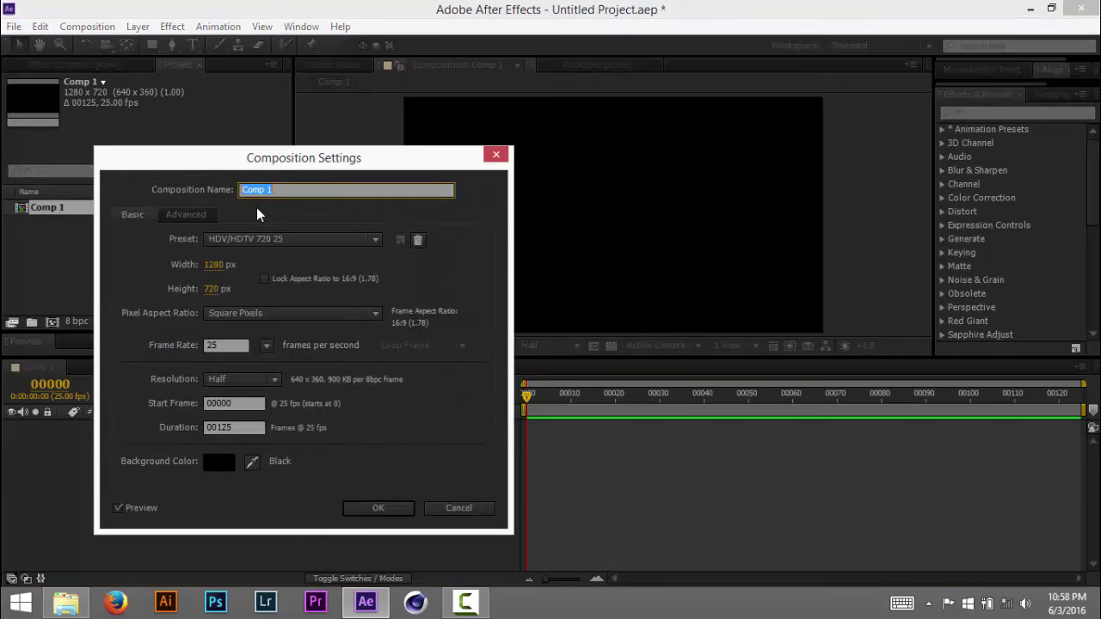
{"action": "type", "text": "TRANSISI"}
{"action": "key", "text": "Home"}
{"action": "type", "text": "ZOOM_"}
{"action": "left_click", "coordinate": [370, 507]}
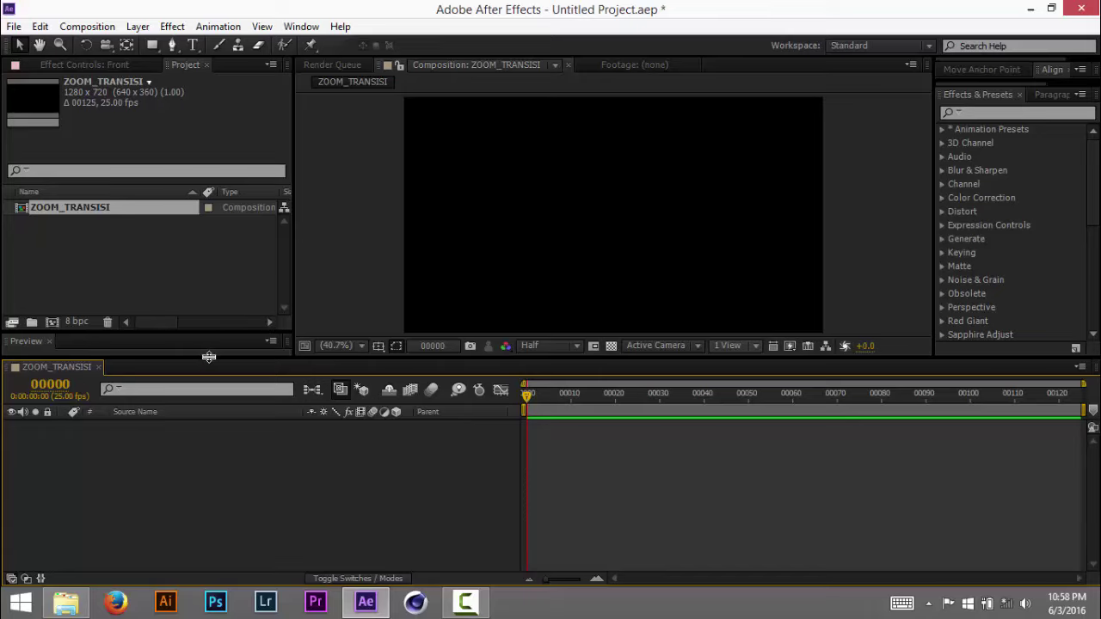
{"action": "left_click_drag", "start_coordinate": [211, 358], "coordinate": [211, 376]}
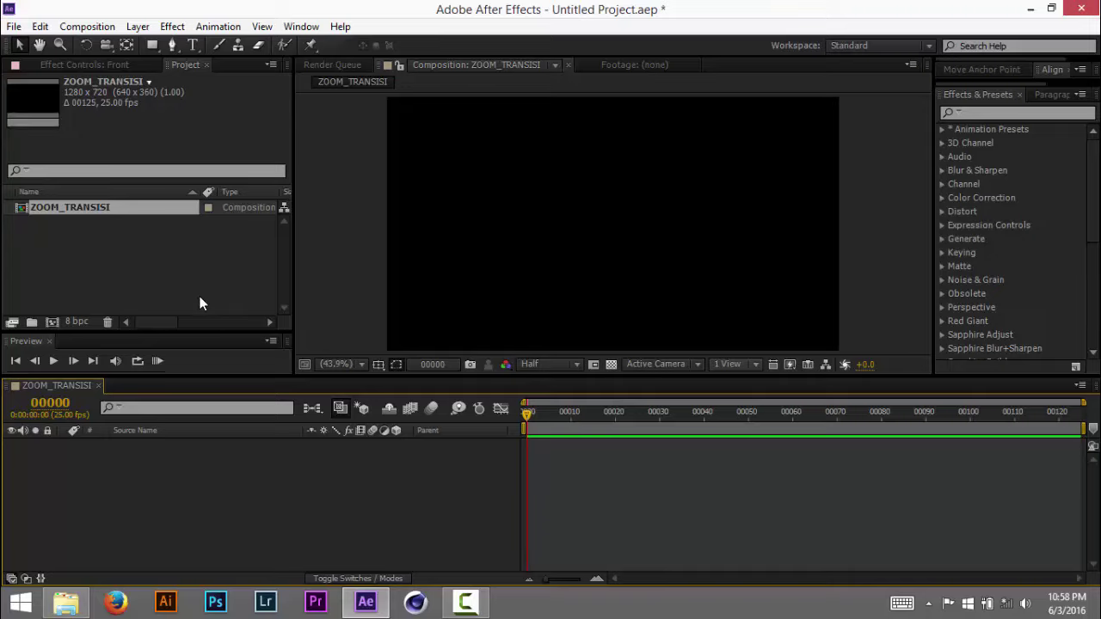
Import c294c807f9a18014256bc929db533761.jpg from the daytoner folder, found on drive D: under REFFERENCES, IMAGE REFF, 2013
{"action": "double_click", "coordinate": [230, 242]}
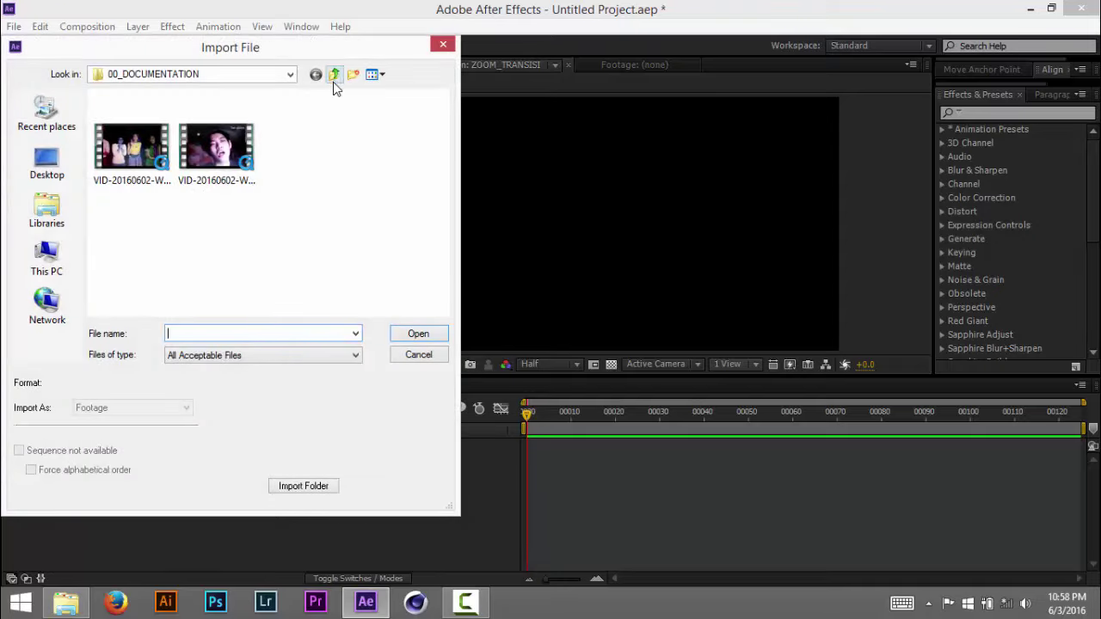
{"action": "left_click", "coordinate": [334, 74]}
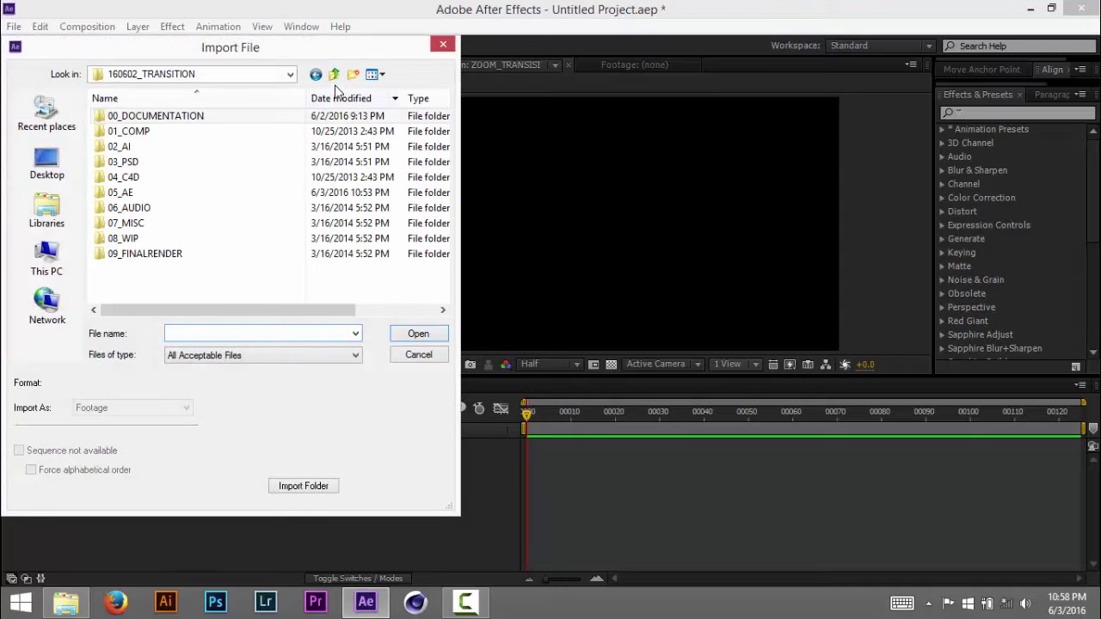
{"action": "left_click", "coordinate": [57, 253]}
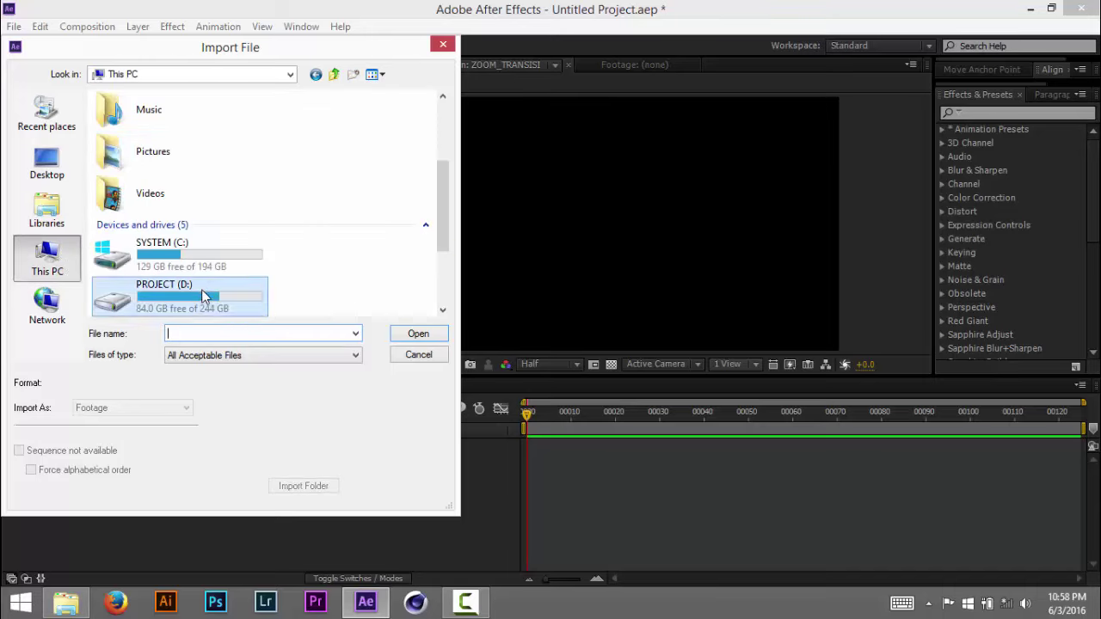
{"action": "double_click", "coordinate": [205, 292]}
{"action": "double_click", "coordinate": [146, 117]}
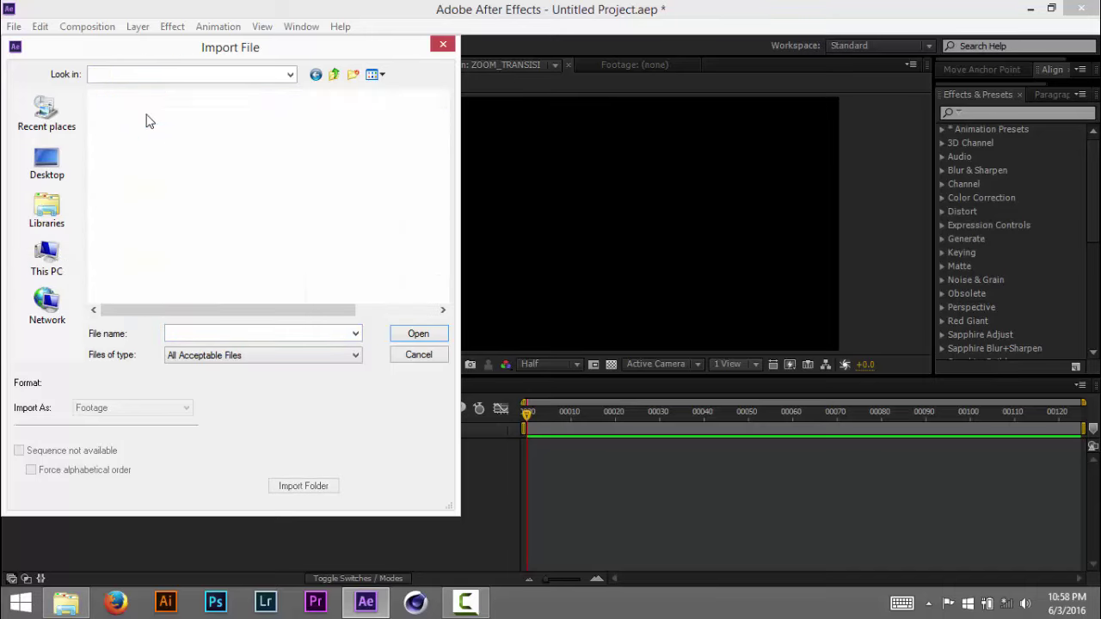
{"action": "double_click", "coordinate": [158, 164]}
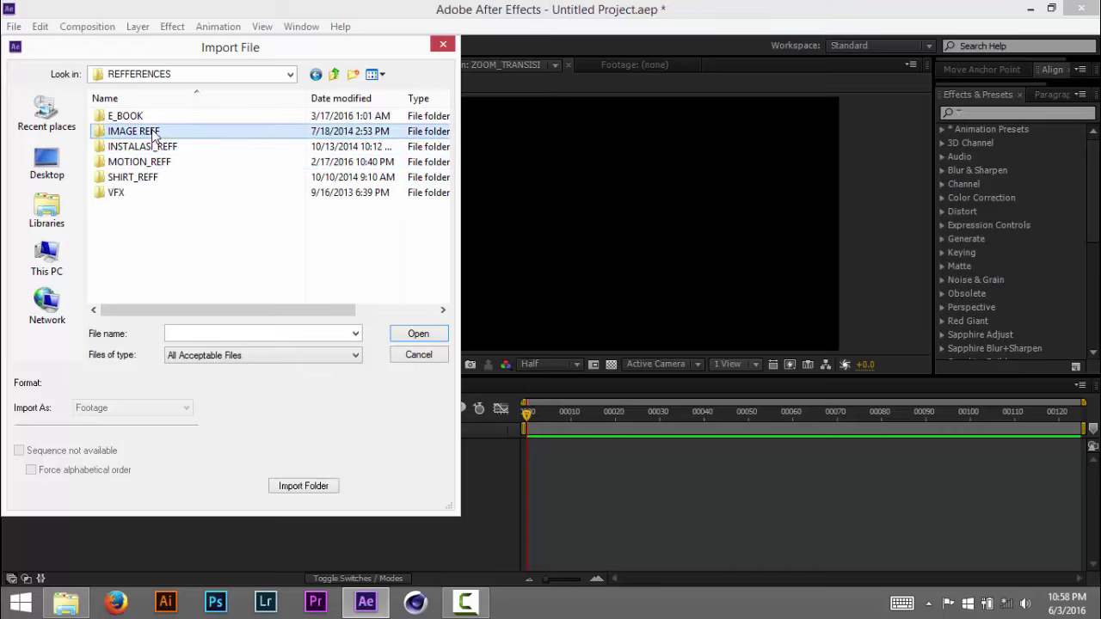
{"action": "double_click", "coordinate": [146, 131]}
{"action": "double_click", "coordinate": [153, 116]}
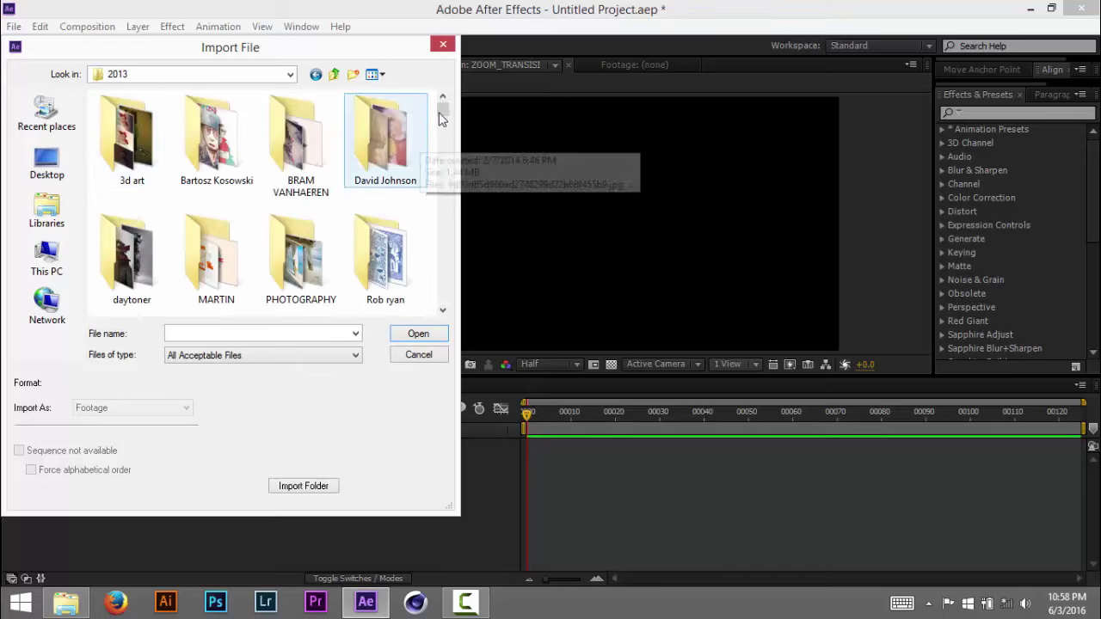
{"action": "left_click_drag", "start_coordinate": [442, 110], "coordinate": [440, 119]}
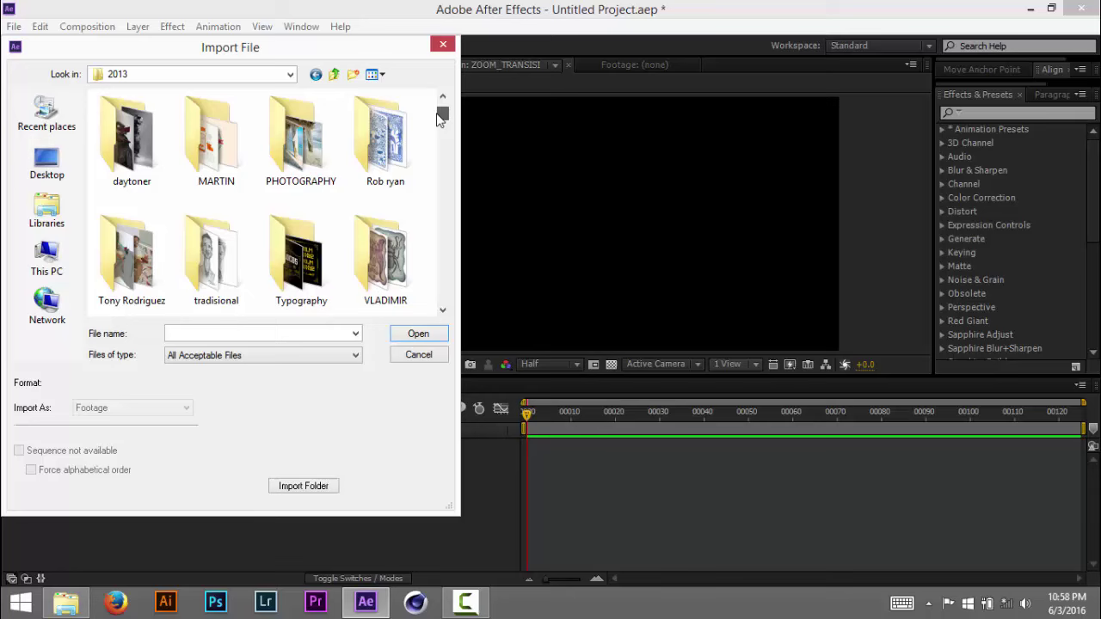
{"action": "double_click", "coordinate": [137, 147]}
{"action": "left_click", "coordinate": [148, 168]}
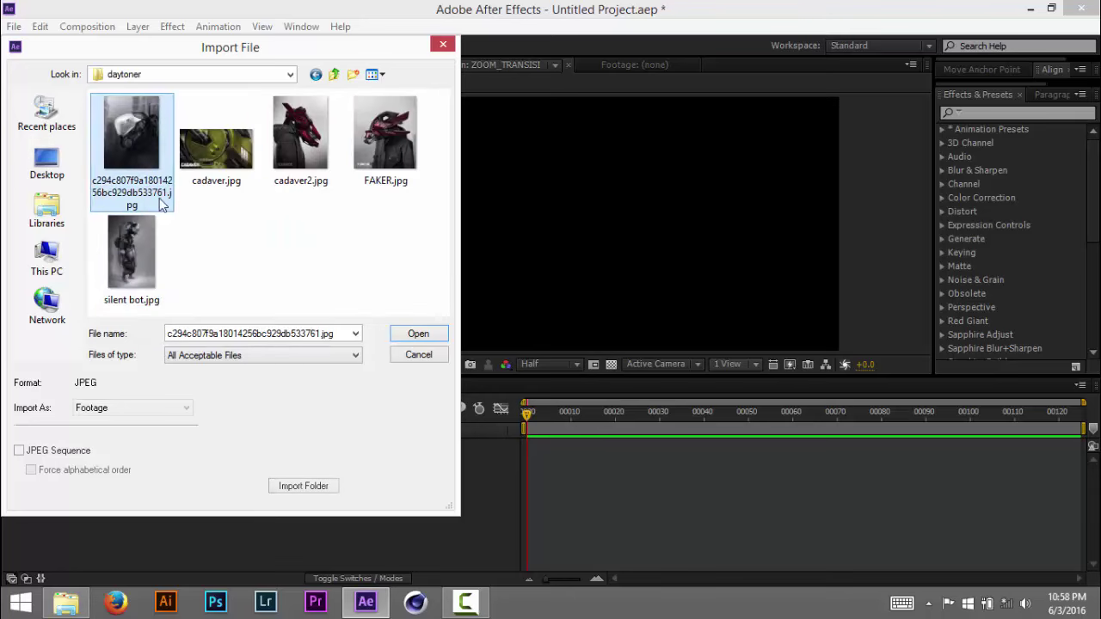
{"action": "left_click", "coordinate": [412, 336]}
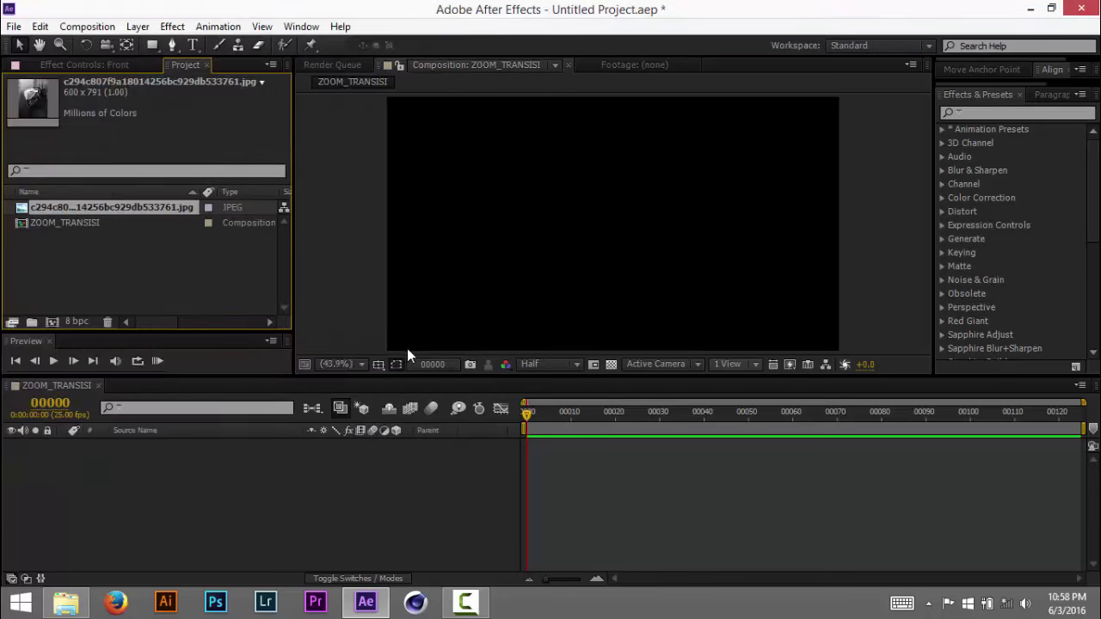
Import cadaver.jpg from the daytoner folder, try it as a layer in ZOOM_TRANSISI, and delete that layer
{"action": "double_click", "coordinate": [198, 268]}
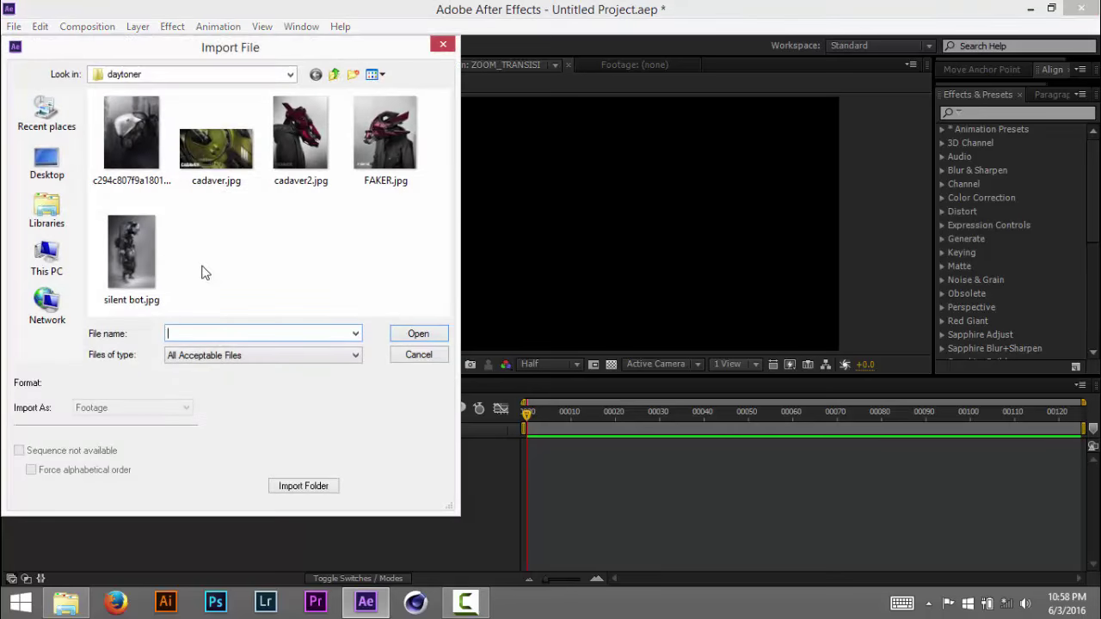
{"action": "left_click", "coordinate": [236, 155]}
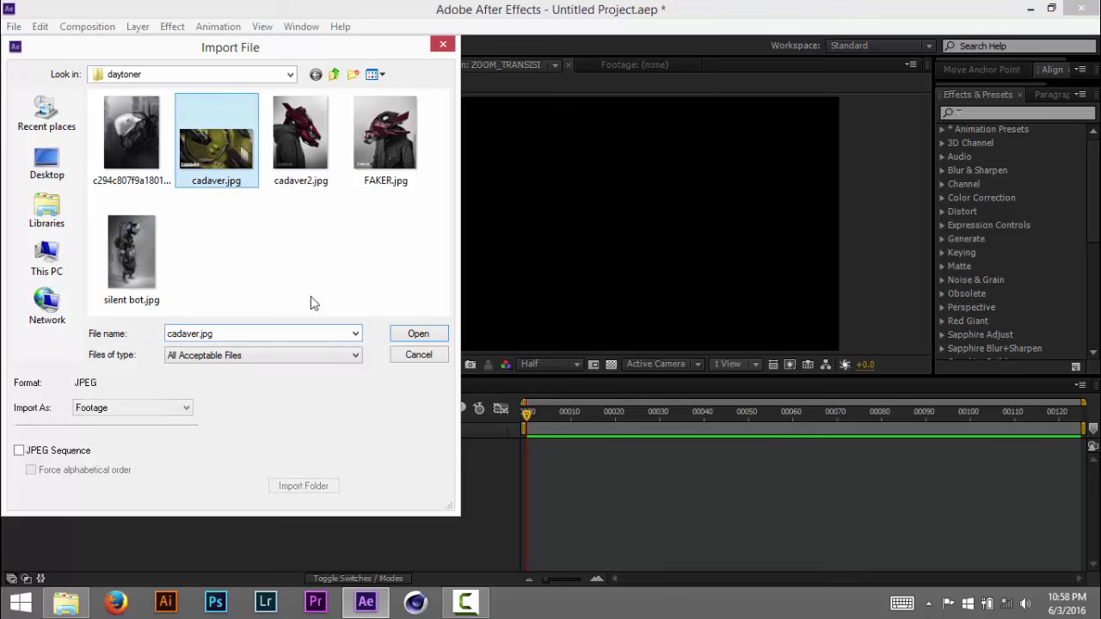
{"action": "left_click", "coordinate": [418, 336]}
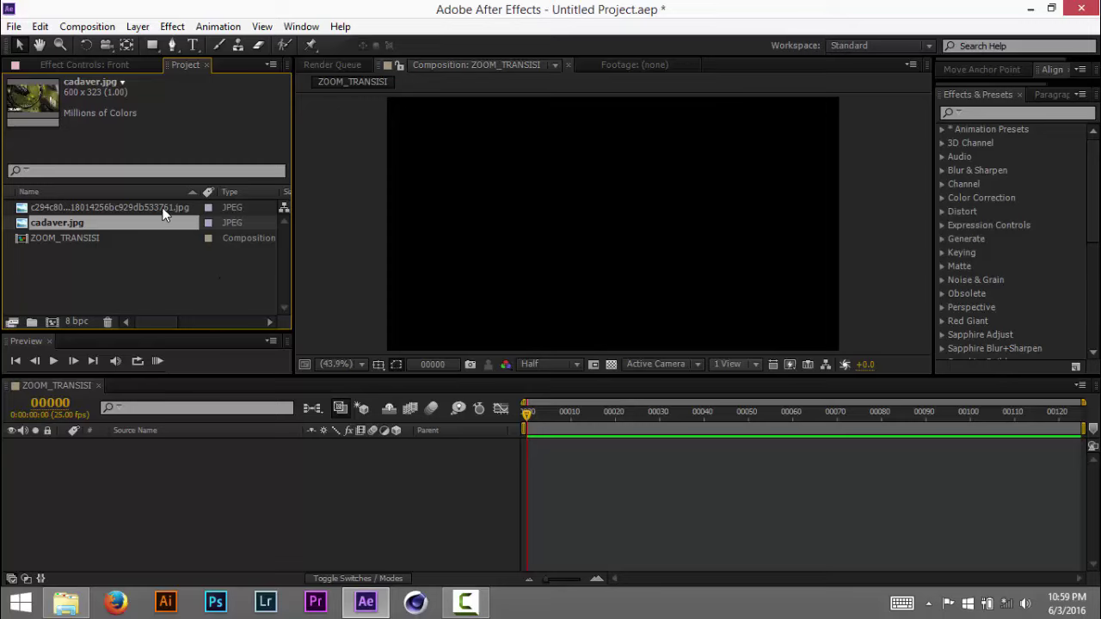
{"action": "left_click_drag", "start_coordinate": [163, 221], "coordinate": [226, 492]}
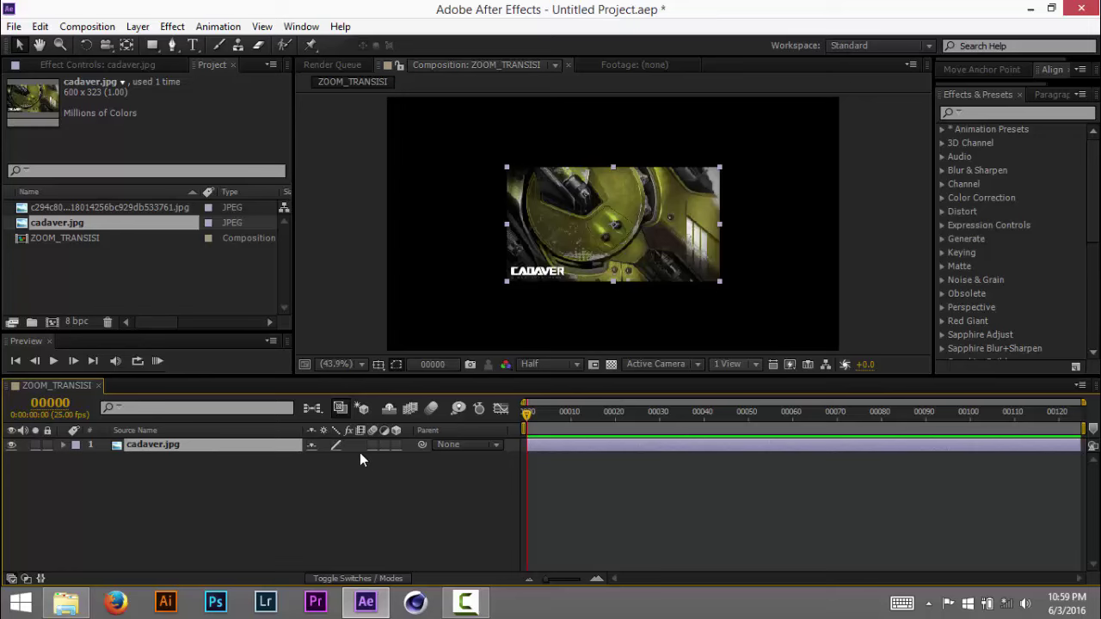
{"action": "key", "text": "Delete"}
Import the red and blue poster image 2b1b6907c991be97b31a1f7b57bac740.jpg from the parent folder 2013
{"action": "double_click", "coordinate": [197, 289]}
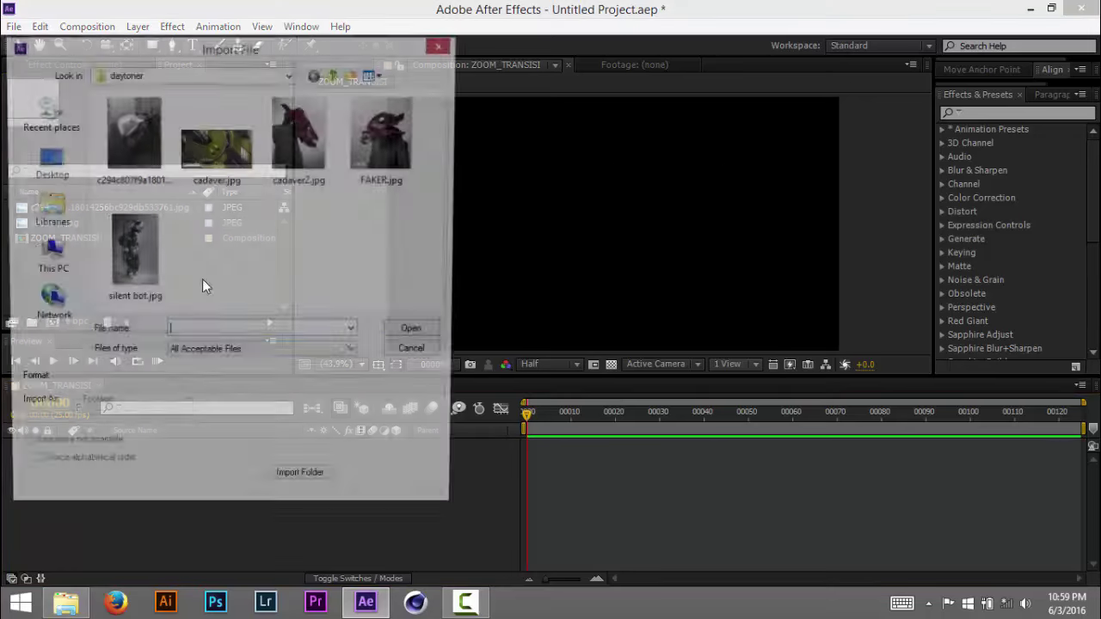
{"action": "left_click", "coordinate": [335, 76]}
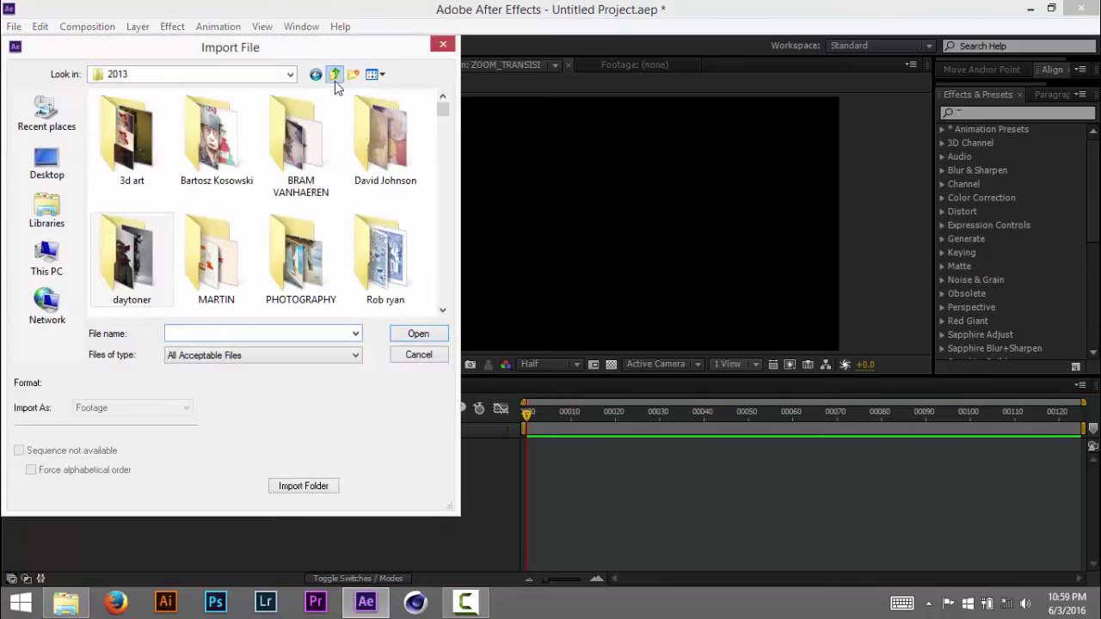
{"action": "mouse_move", "coordinate": [443, 108]}
{"action": "left_mouse_down"}
{"action": "mouse_move", "coordinate": [445, 131]}
{"action": "mouse_move", "coordinate": [440, 120]}
{"action": "left_mouse_up"}
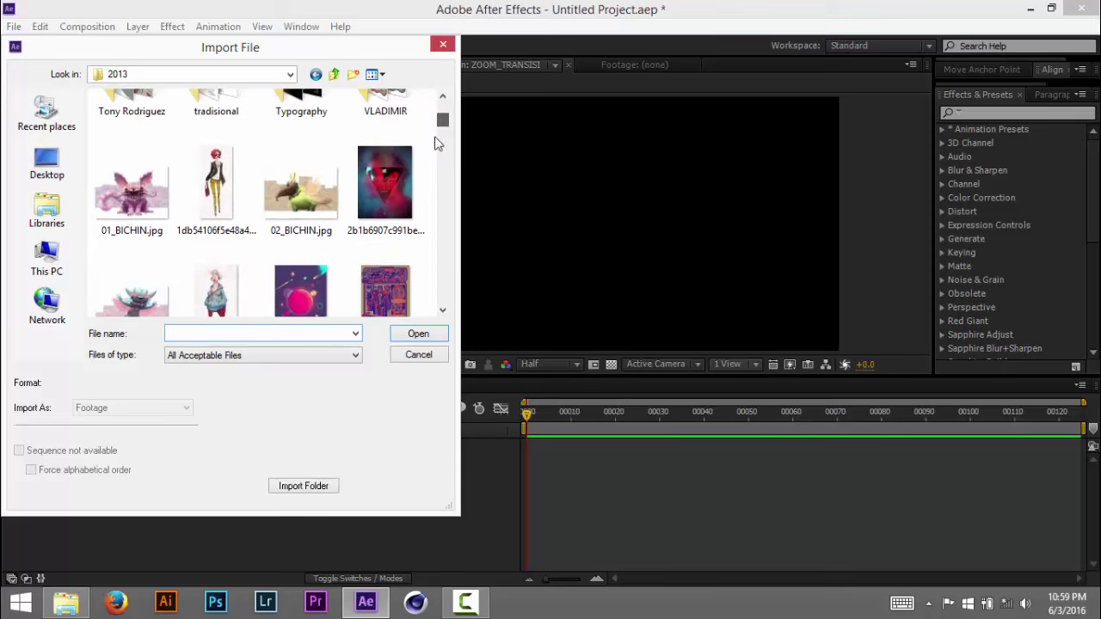
{"action": "left_click", "coordinate": [384, 199]}
{"action": "left_click", "coordinate": [417, 334]}
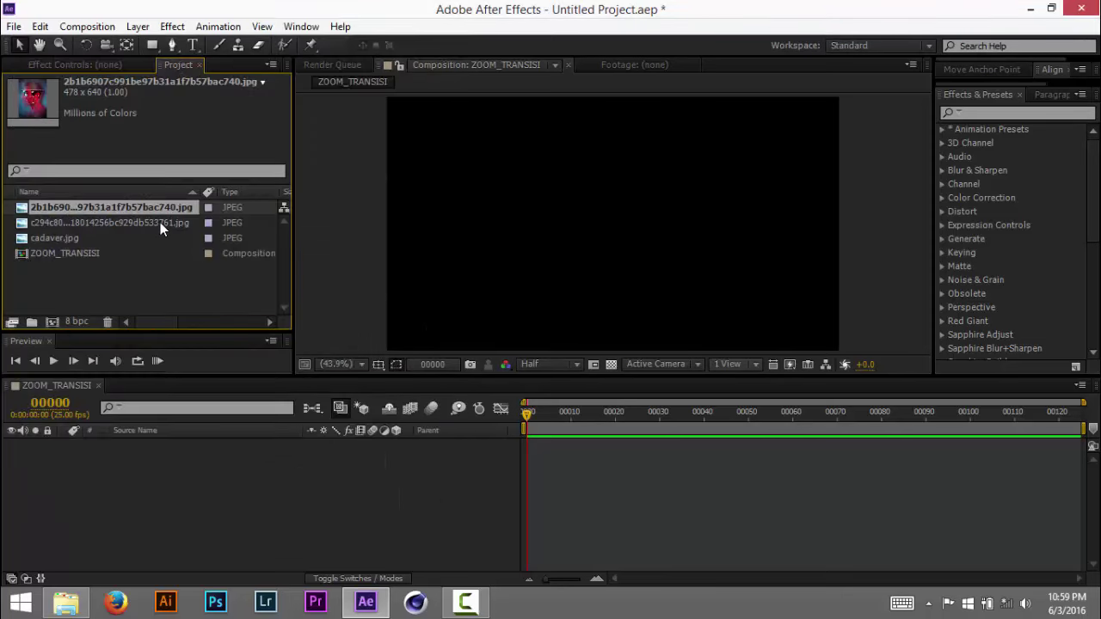
Add the poster image to the ZOOM_TRANSISI composition and scale it to 269% so it fills the frame
{"action": "left_click_drag", "start_coordinate": [160, 208], "coordinate": [211, 507]}
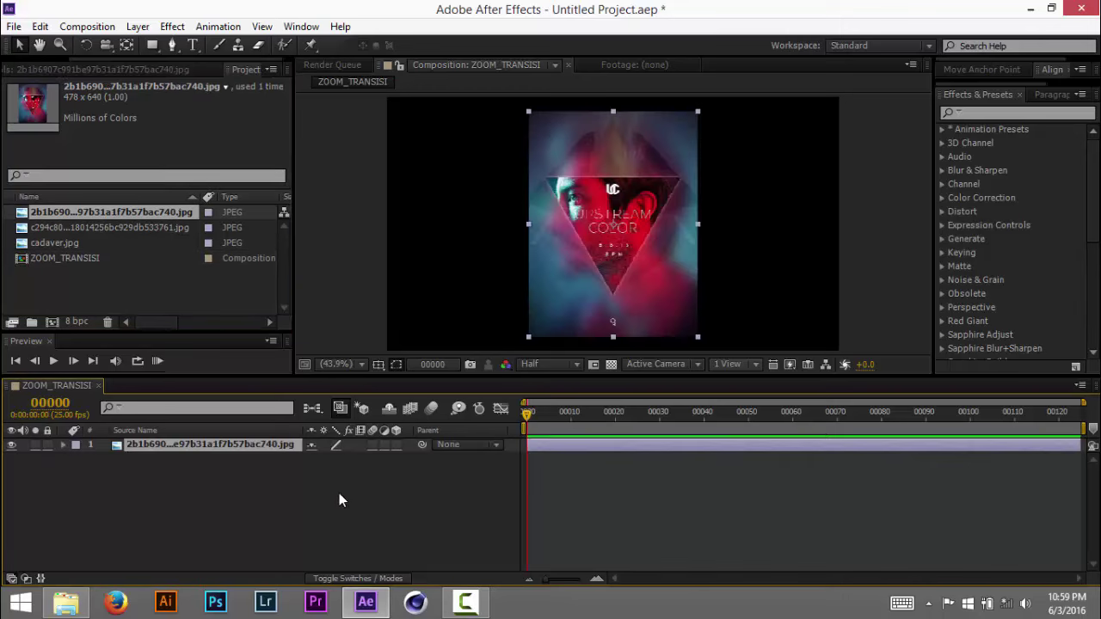
{"action": "key", "text": "s"}
{"action": "left_click_drag", "start_coordinate": [344, 457], "coordinate": [501, 472]}
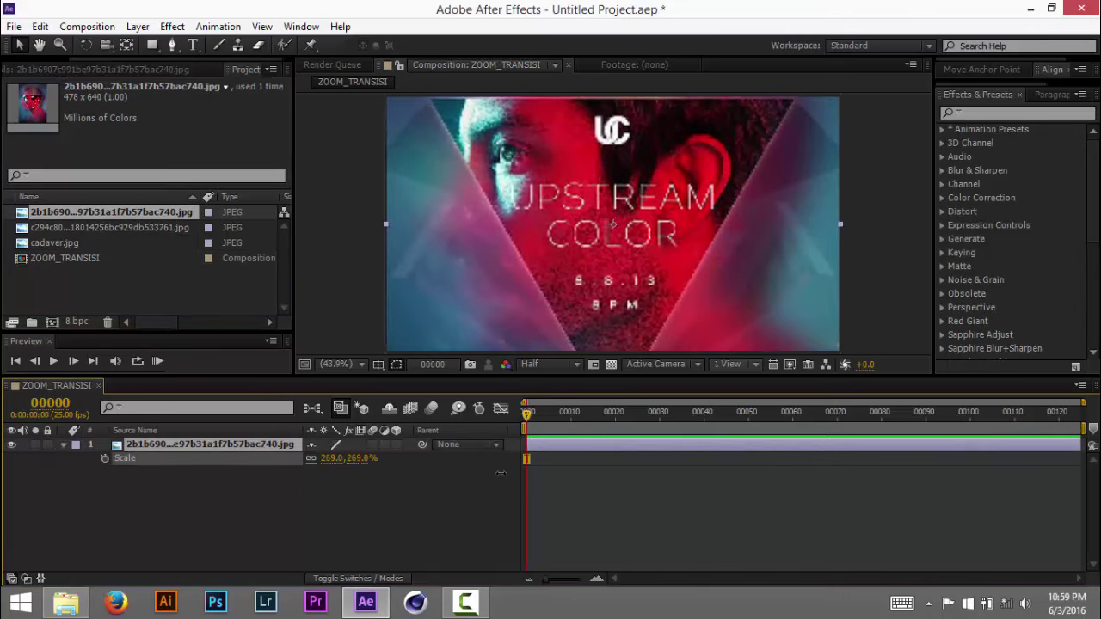
{"action": "left_click", "coordinate": [495, 484]}
{"action": "left_click", "coordinate": [256, 488]}
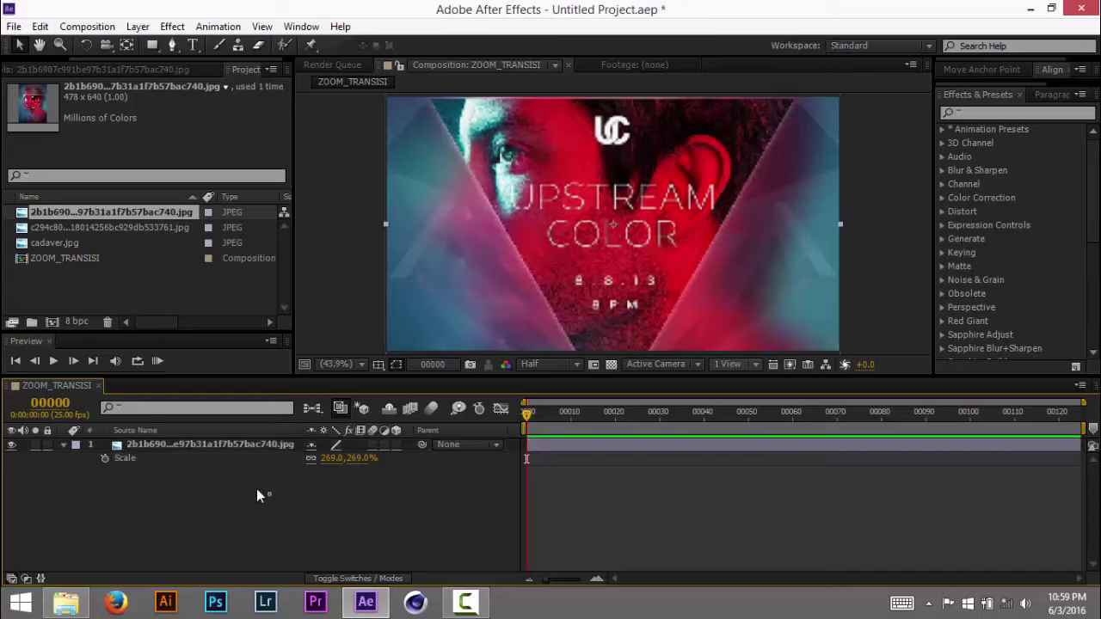
{"action": "left_click", "coordinate": [60, 446]}
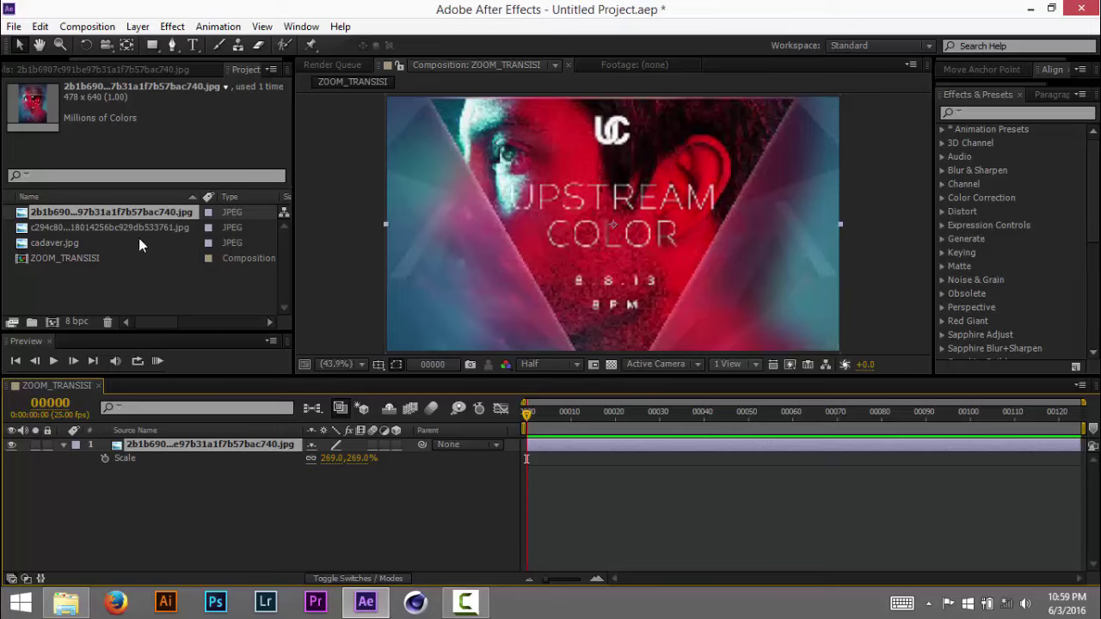
{"action": "left_click", "coordinate": [62, 445]}
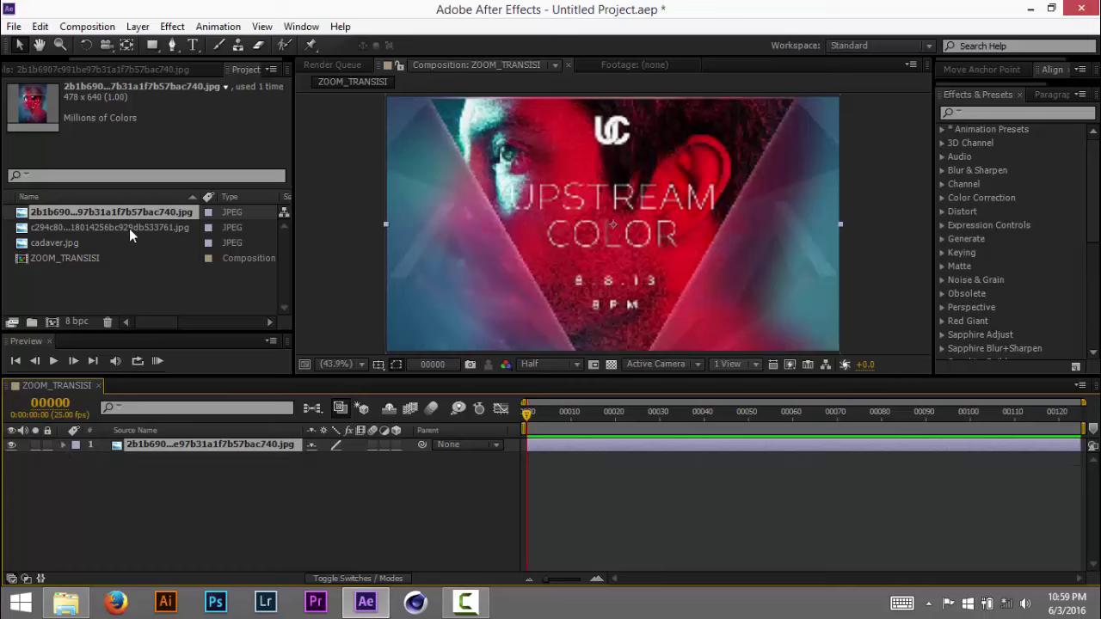
Place the c294c80 helmet image above the poster layer and scale it to 218% so it fills the frame
{"action": "left_click_drag", "start_coordinate": [129, 228], "coordinate": [163, 443]}
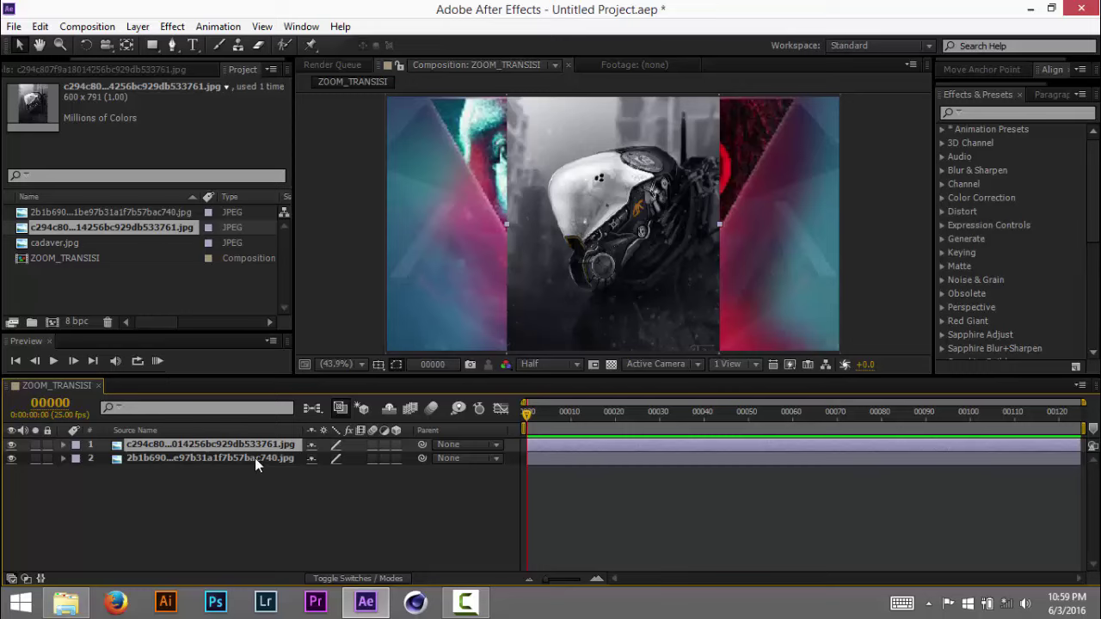
{"action": "key", "text": "s"}
{"action": "left_click_drag", "start_coordinate": [334, 457], "coordinate": [435, 470]}
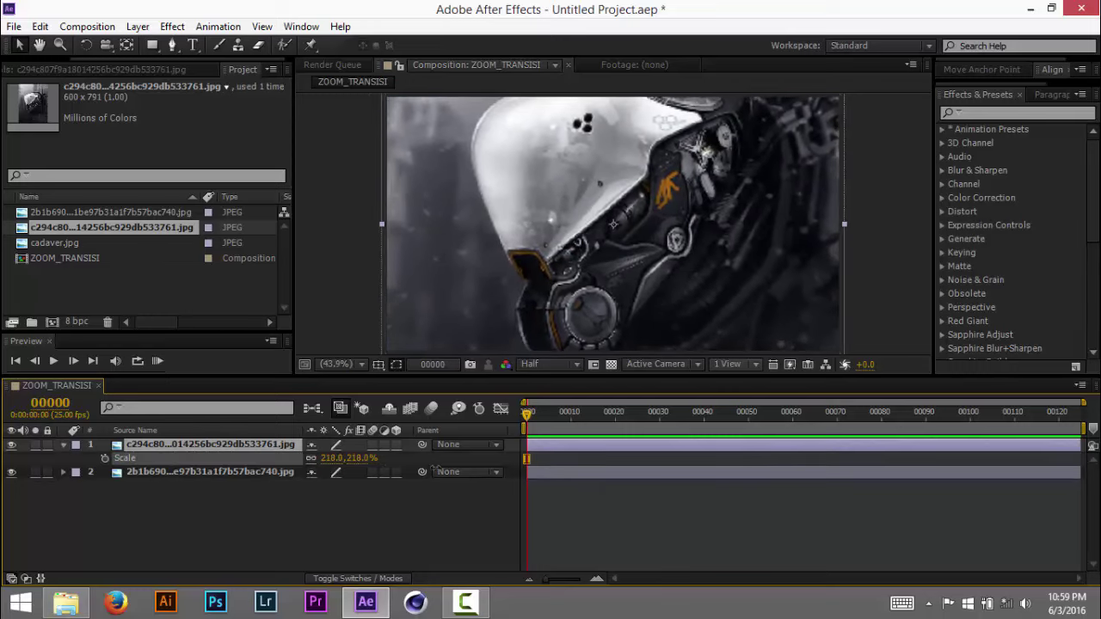
{"action": "left_click", "coordinate": [63, 446]}
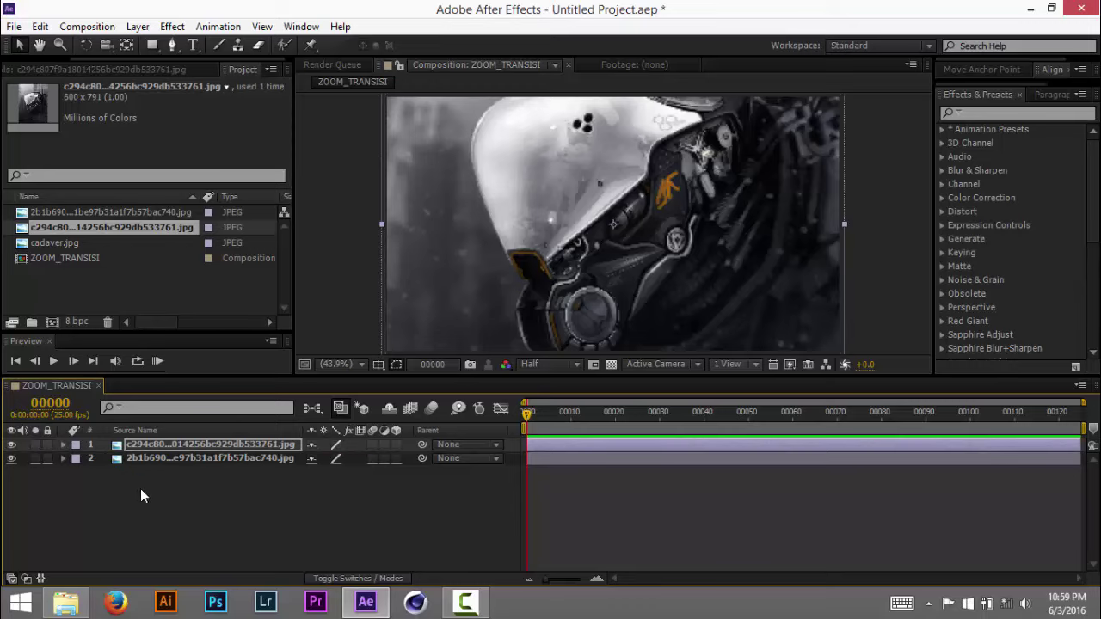
{"action": "left_click", "coordinate": [221, 478]}
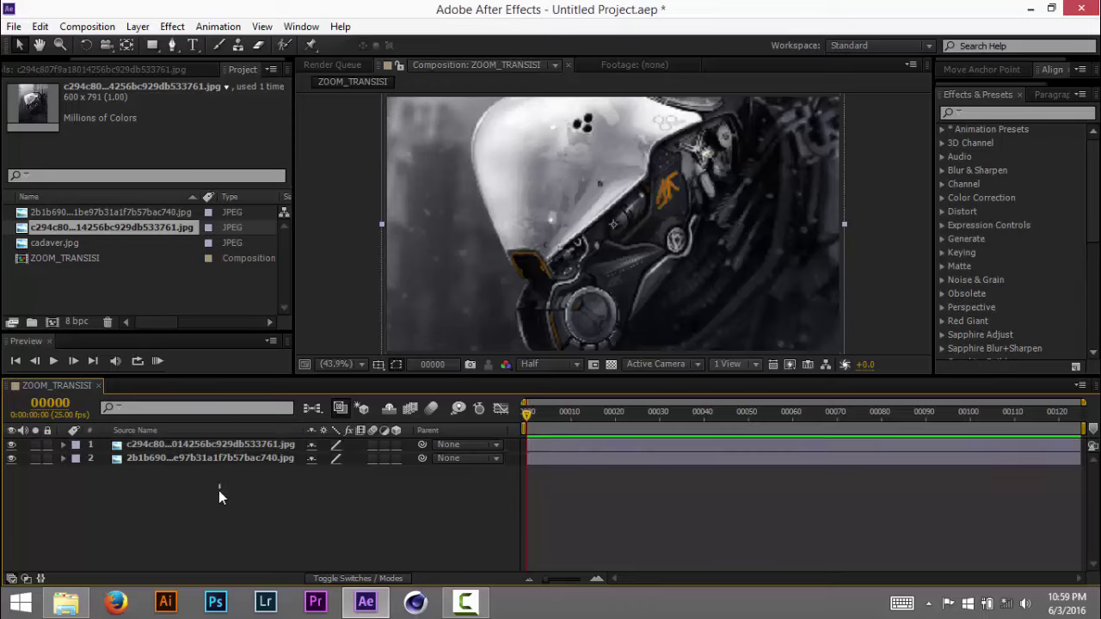
Pre-compose the helmet image layer as GAMBAR_01, moving all attributes into the new composition
{"action": "left_click", "coordinate": [224, 444]}
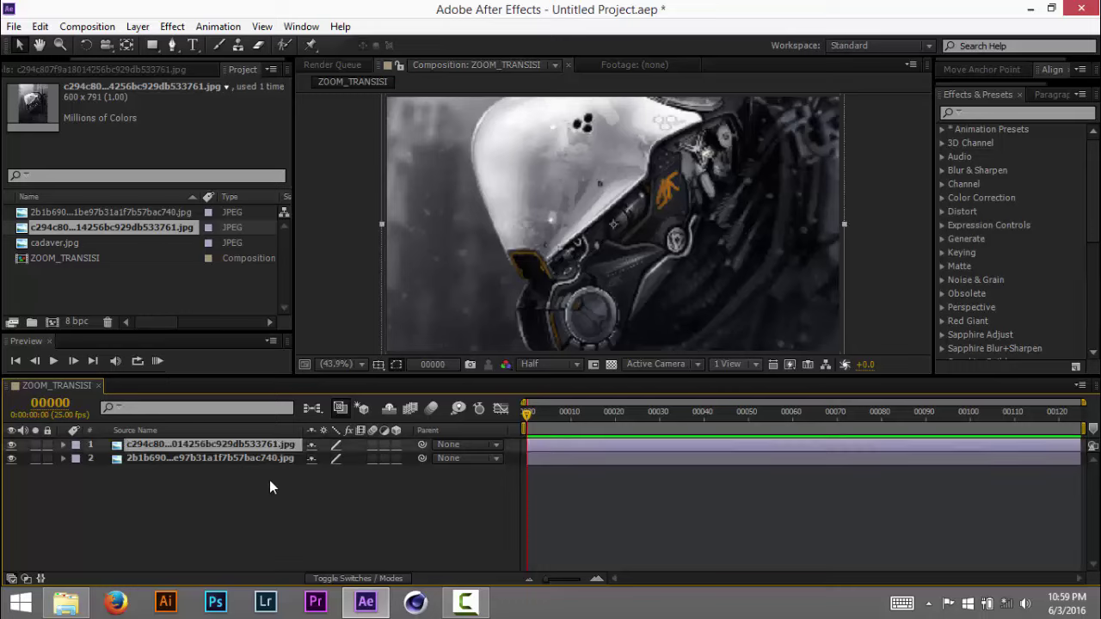
{"action": "key", "text": "ctrl+shift+c"}
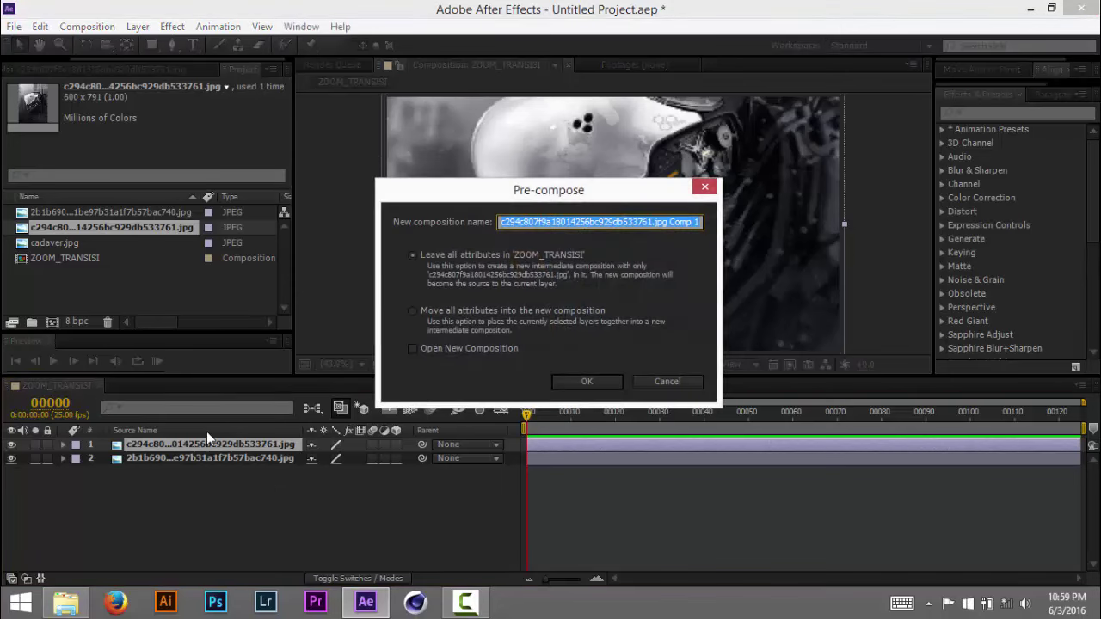
{"action": "left_click", "coordinate": [493, 311]}
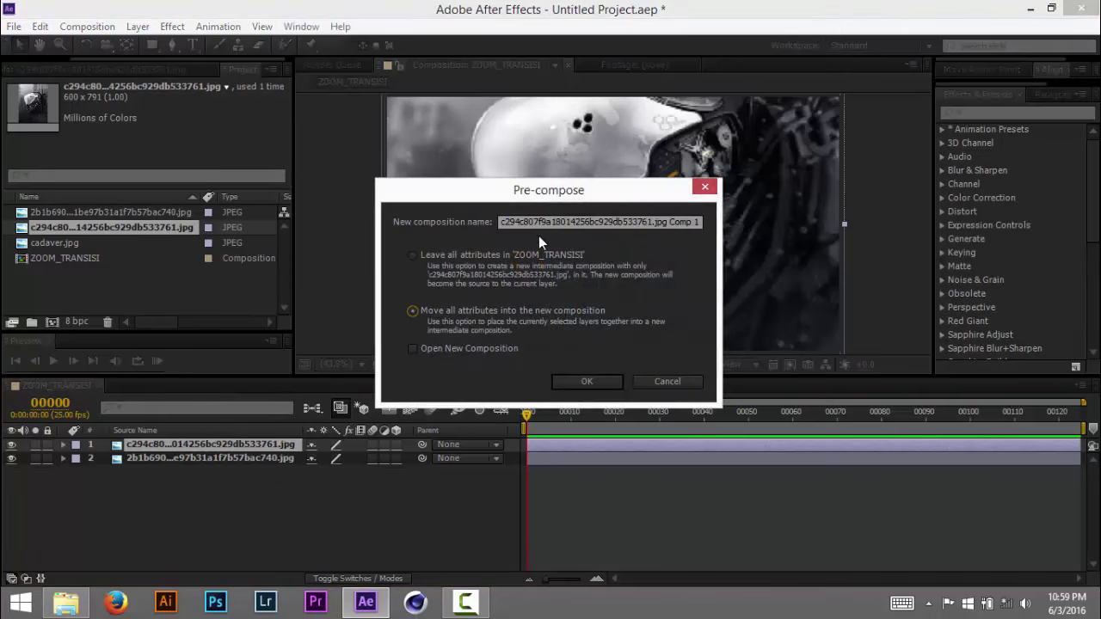
{"action": "left_click", "coordinate": [696, 227]}
{"action": "key", "text": "ctrl+a"}
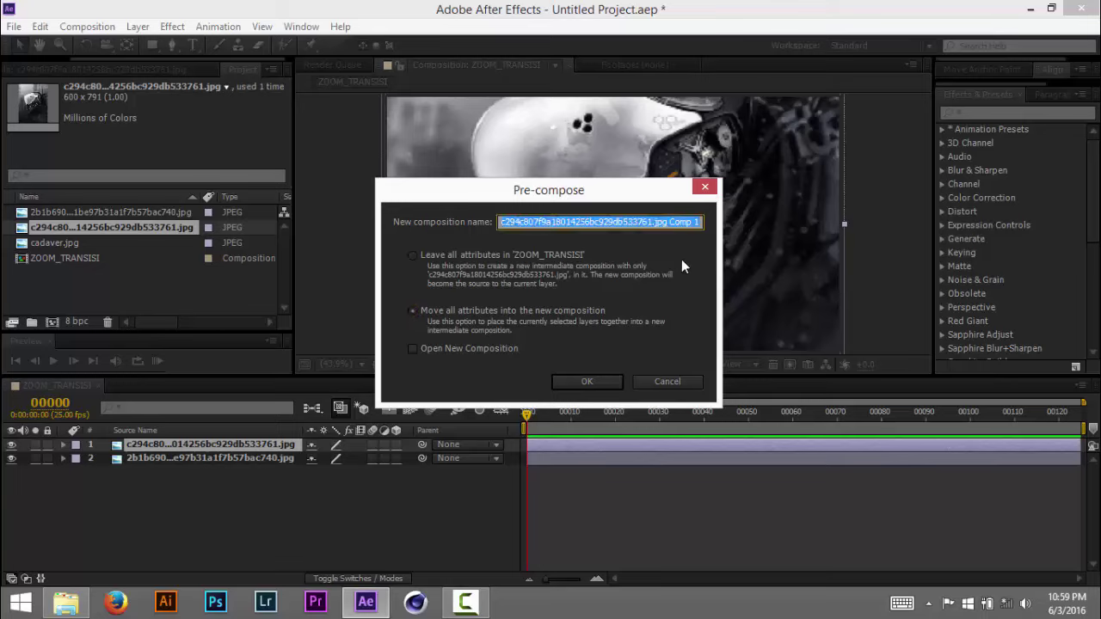
{"action": "type", "text": "GAMBAR_"}
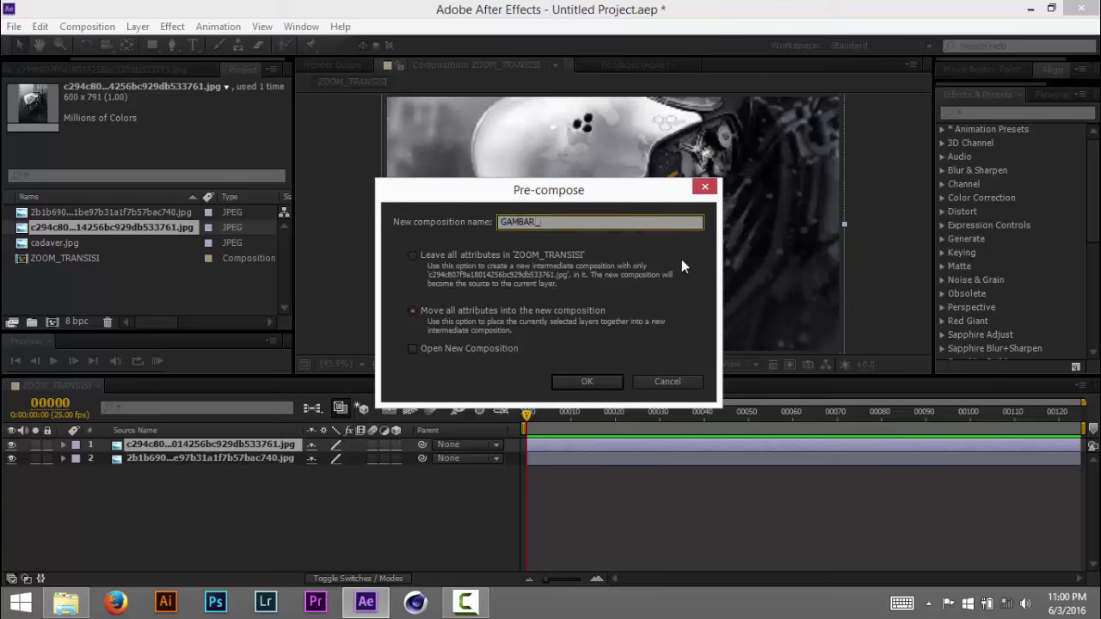
{"action": "type", "text": "01"}
{"action": "key", "text": "Return"}
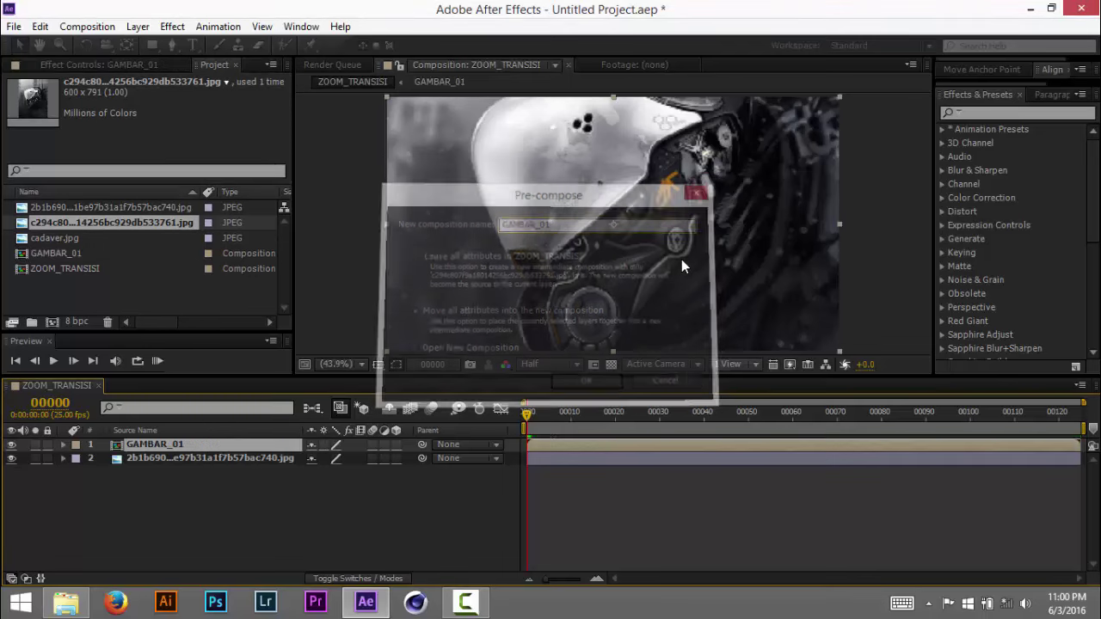
Pre-compose the poster image layer as GAMBAR_02, moving all attributes into the new composition
{"action": "left_click", "coordinate": [187, 457]}
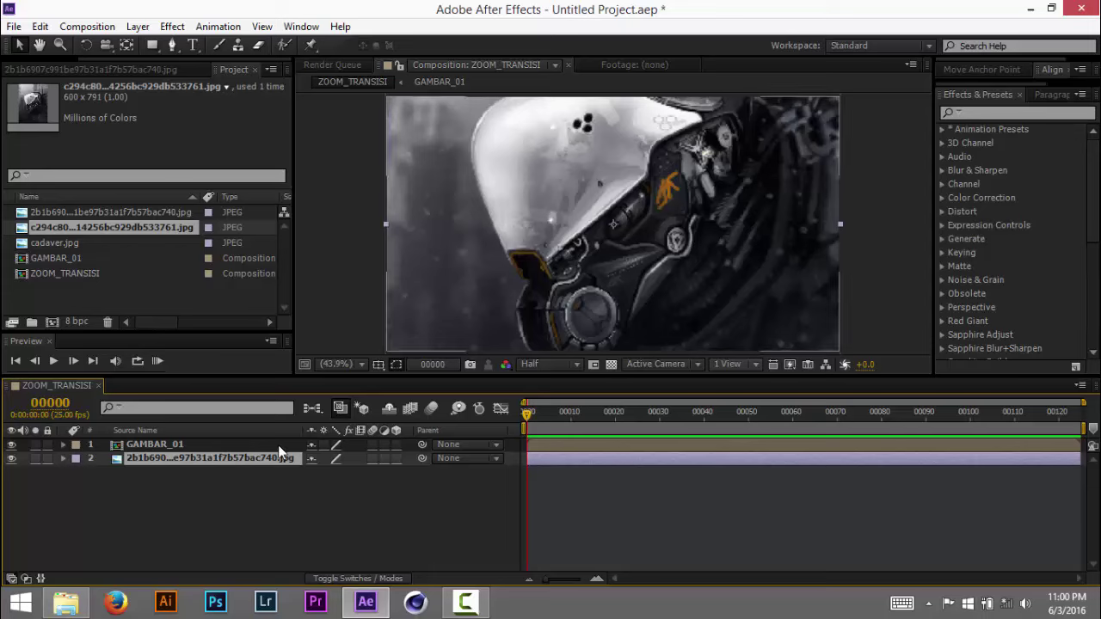
{"action": "key", "text": "ctrl+shift+c"}
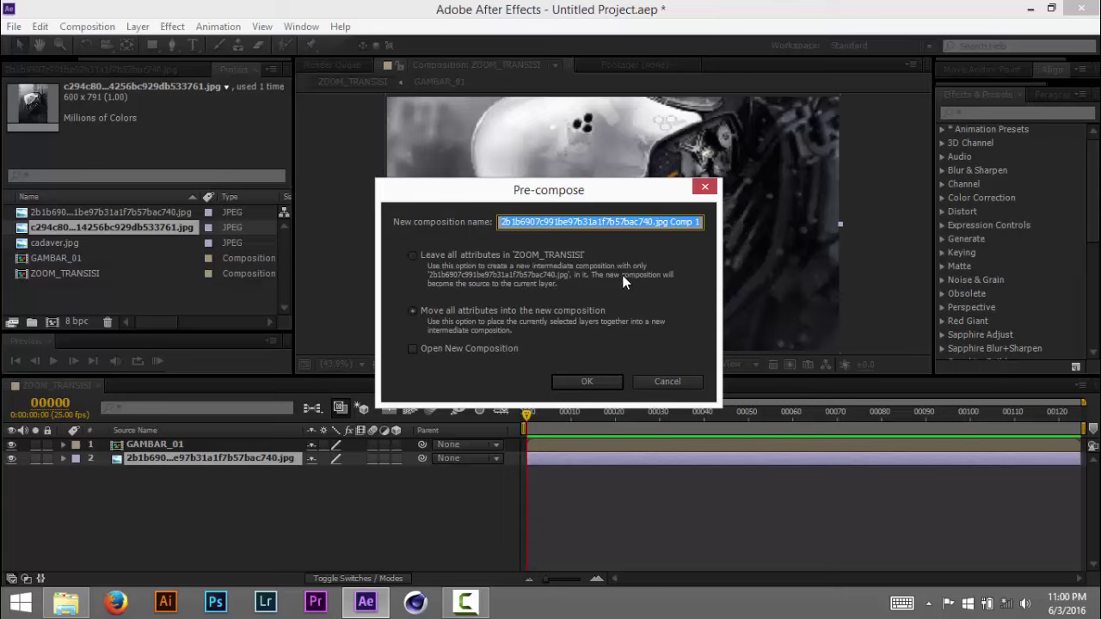
{"action": "type", "text": "GAMBAR_02"}
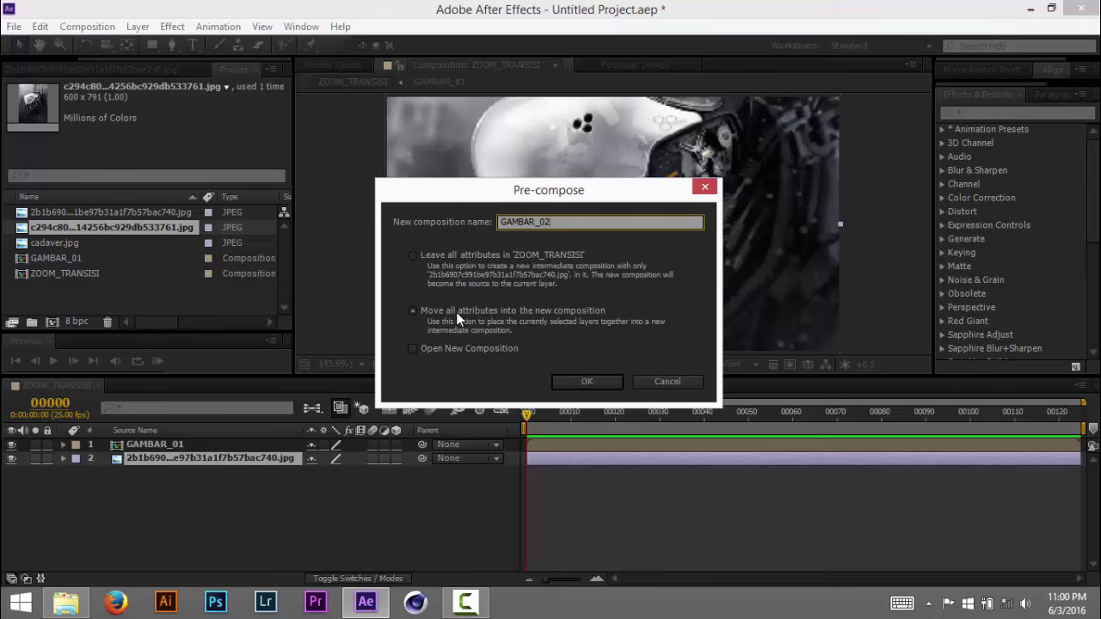
{"action": "left_click", "coordinate": [586, 382]}
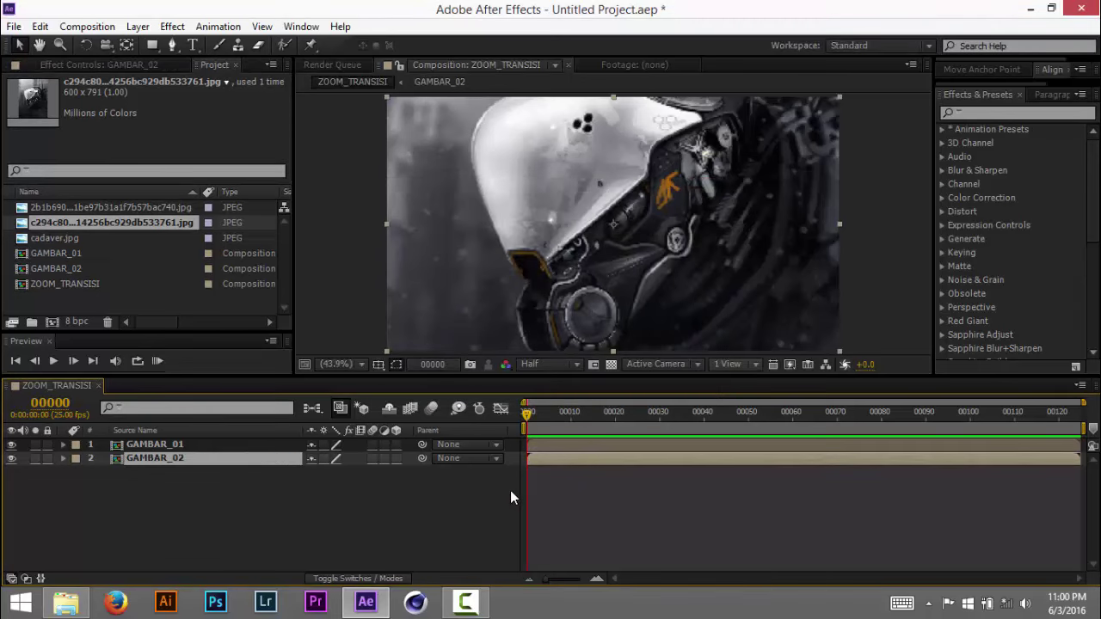
Toggle the visibility of the GAMBAR_01 and GAMBAR_02 layers to check both full-frame images
{"action": "left_click", "coordinate": [11, 445]}
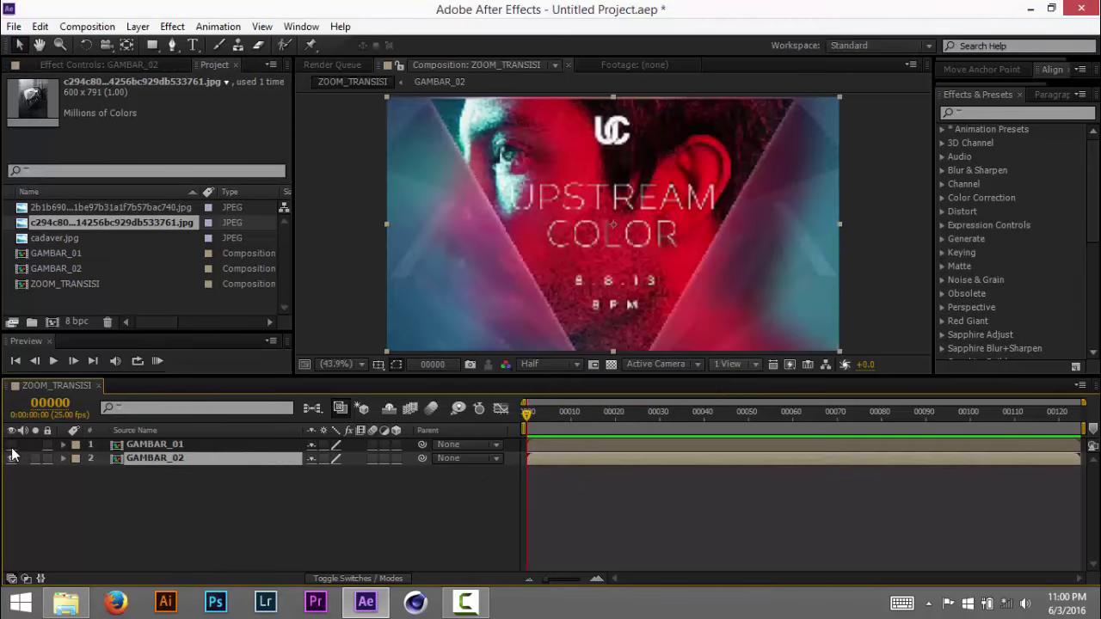
{"action": "left_click", "coordinate": [11, 458]}
{"action": "left_click", "coordinate": [11, 445]}
{"action": "left_click", "coordinate": [11, 459]}
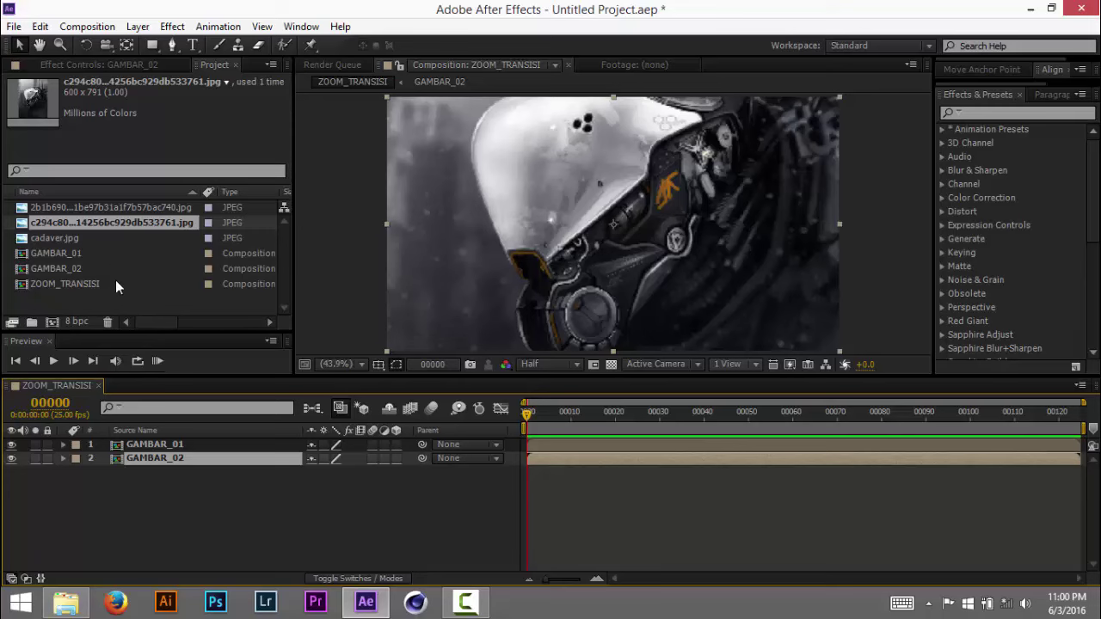
Import VID-20160602-WA0018.mp4 from DESIGN > MOTION_PROJECT > FOR_TUTORIAL > 160602_TRANSITION > 00_DOCUMENTATION on the D: drive
{"action": "double_click", "coordinate": [130, 302]}
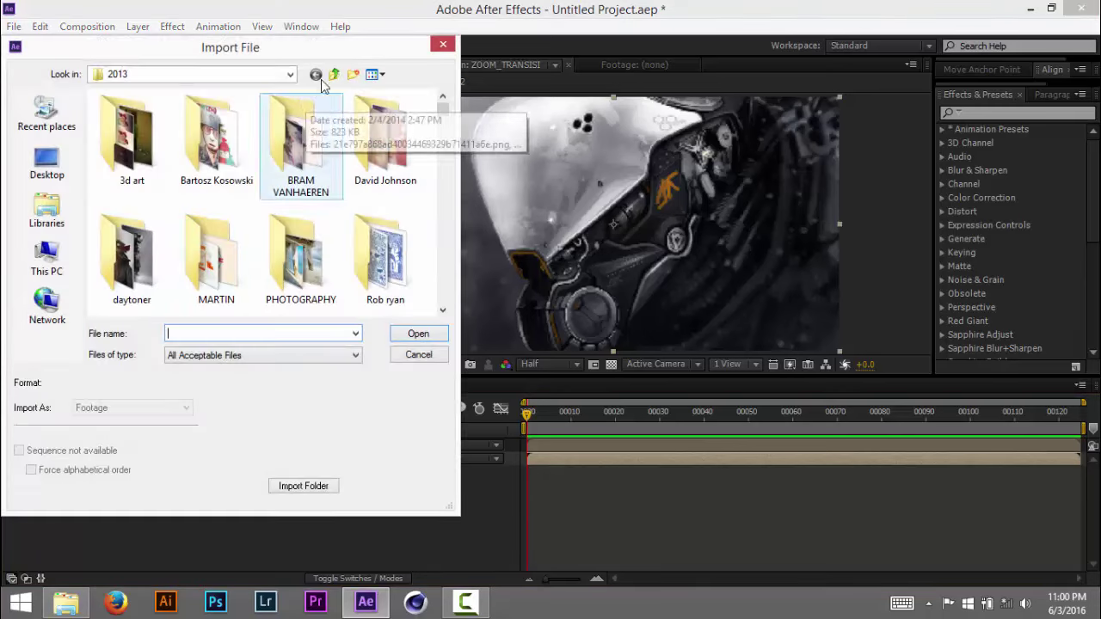
{"action": "left_click", "coordinate": [334, 74]}
{"action": "left_click", "coordinate": [335, 75]}
{"action": "left_click", "coordinate": [334, 75]}
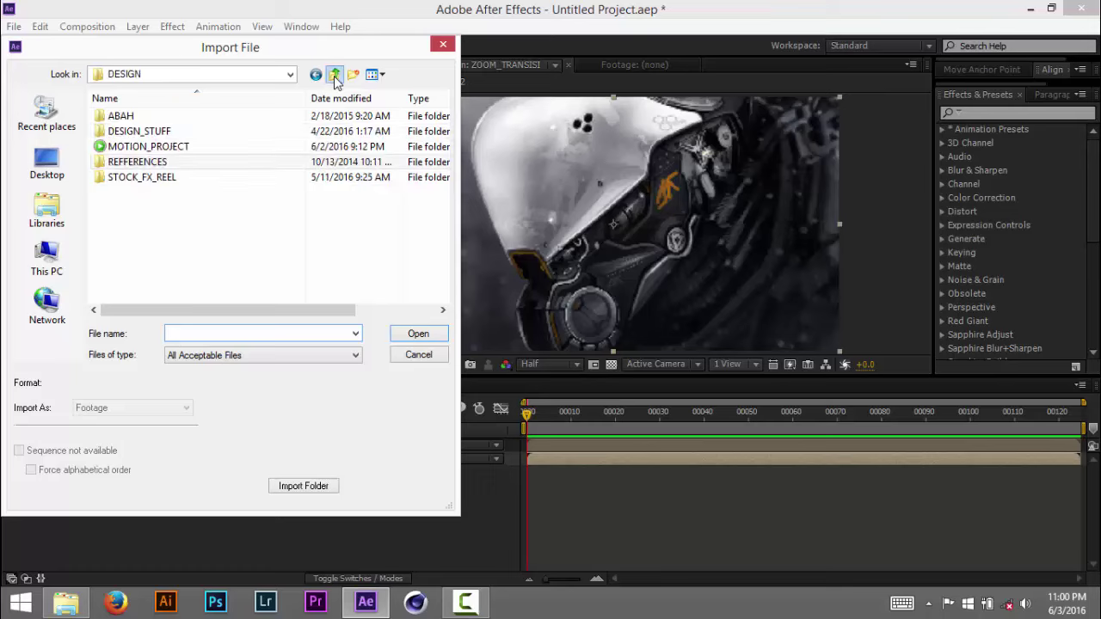
{"action": "left_click", "coordinate": [334, 75]}
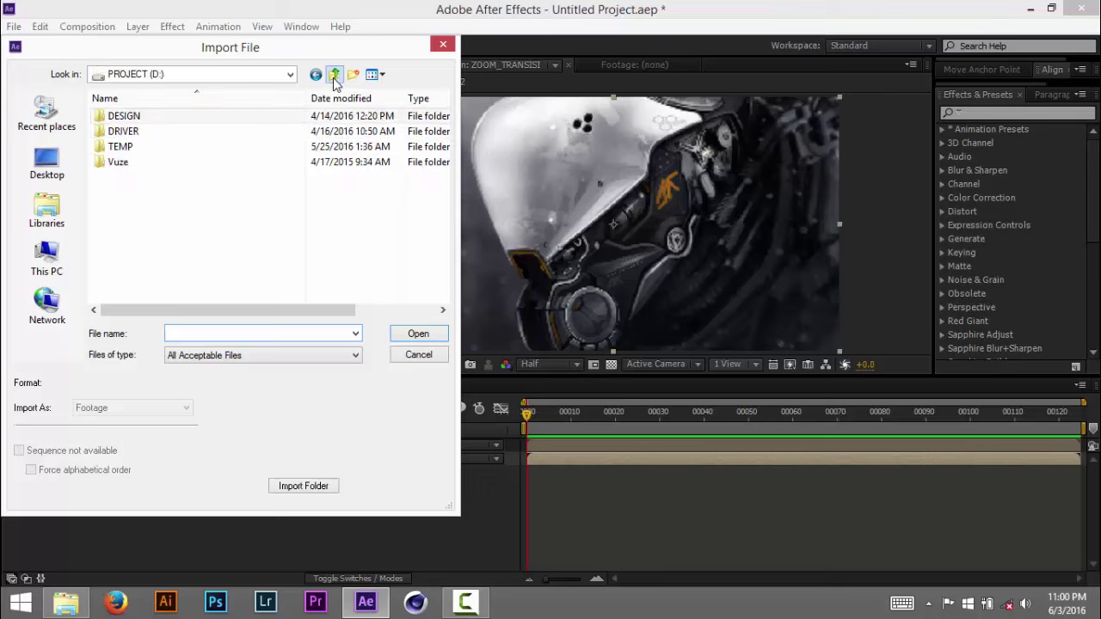
{"action": "double_click", "coordinate": [220, 123]}
{"action": "double_click", "coordinate": [202, 148]}
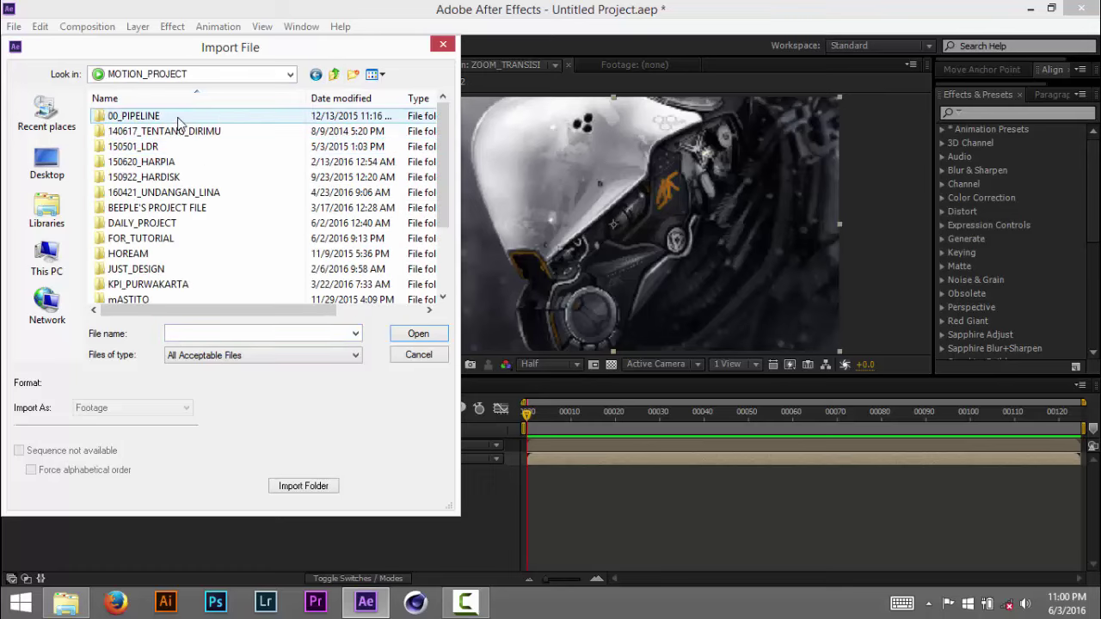
{"action": "double_click", "coordinate": [172, 238]}
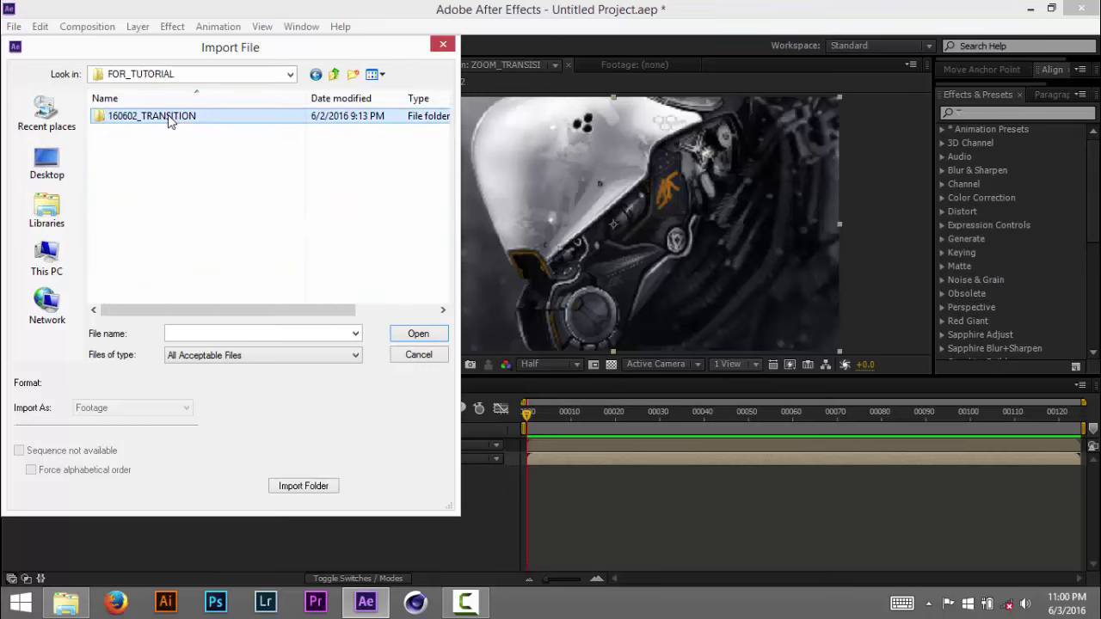
{"action": "double_click", "coordinate": [170, 120]}
{"action": "double_click", "coordinate": [163, 117]}
{"action": "left_click", "coordinate": [219, 150]}
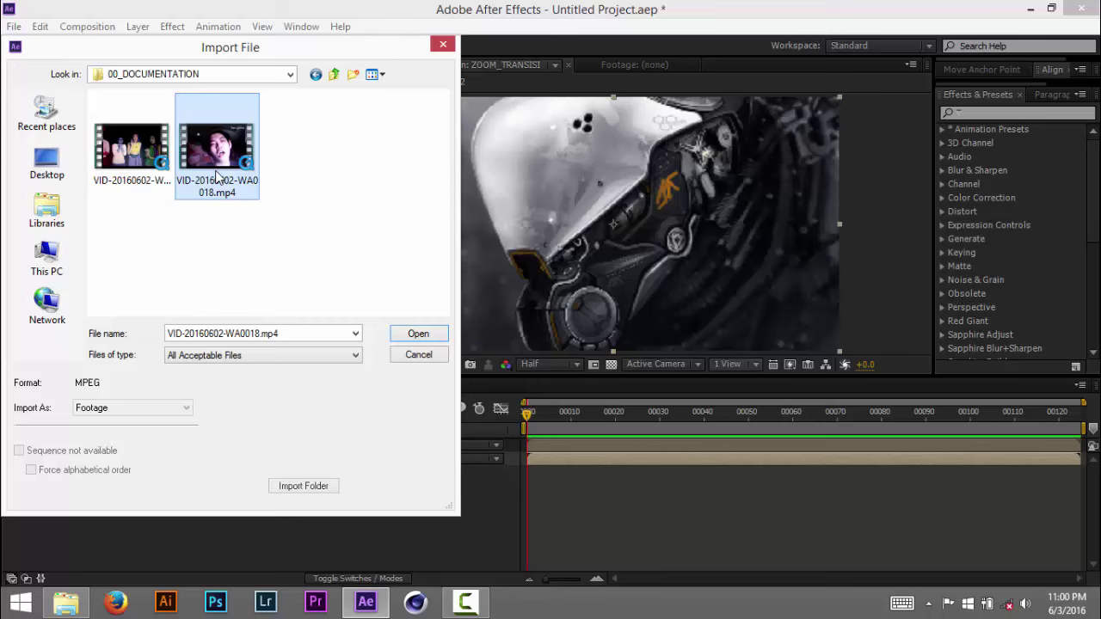
{"action": "left_click", "coordinate": [402, 327]}
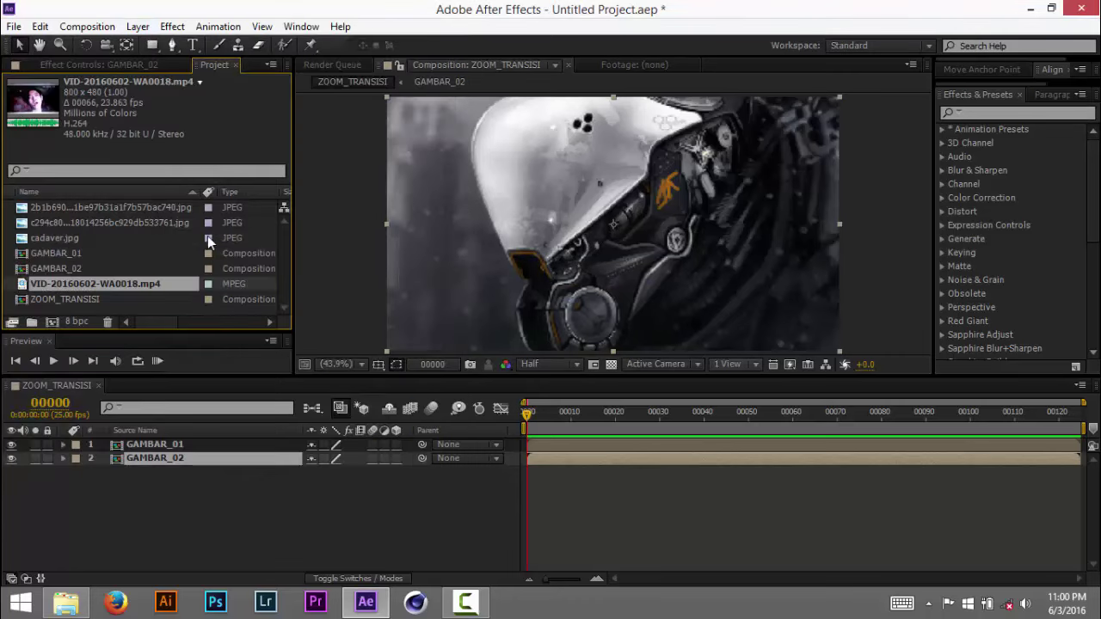
Add the imported video as the top layer of ZOOM_TRANSISI, scale it to 66% and place it in the frame's upper-left area
{"action": "left_click_drag", "start_coordinate": [160, 287], "coordinate": [523, 213]}
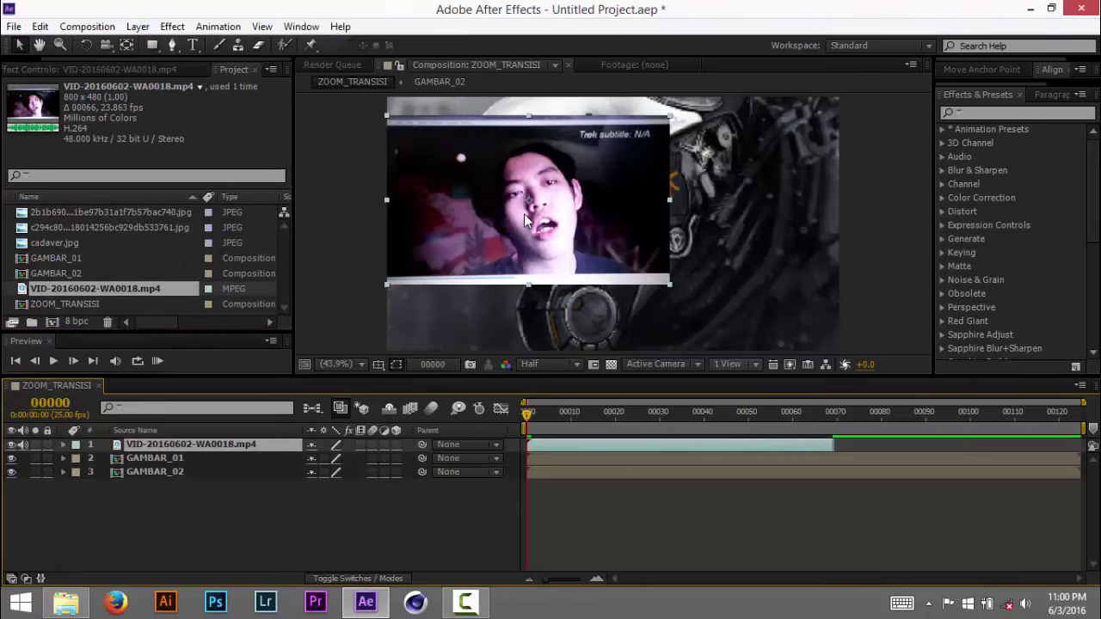
{"action": "key", "text": "s"}
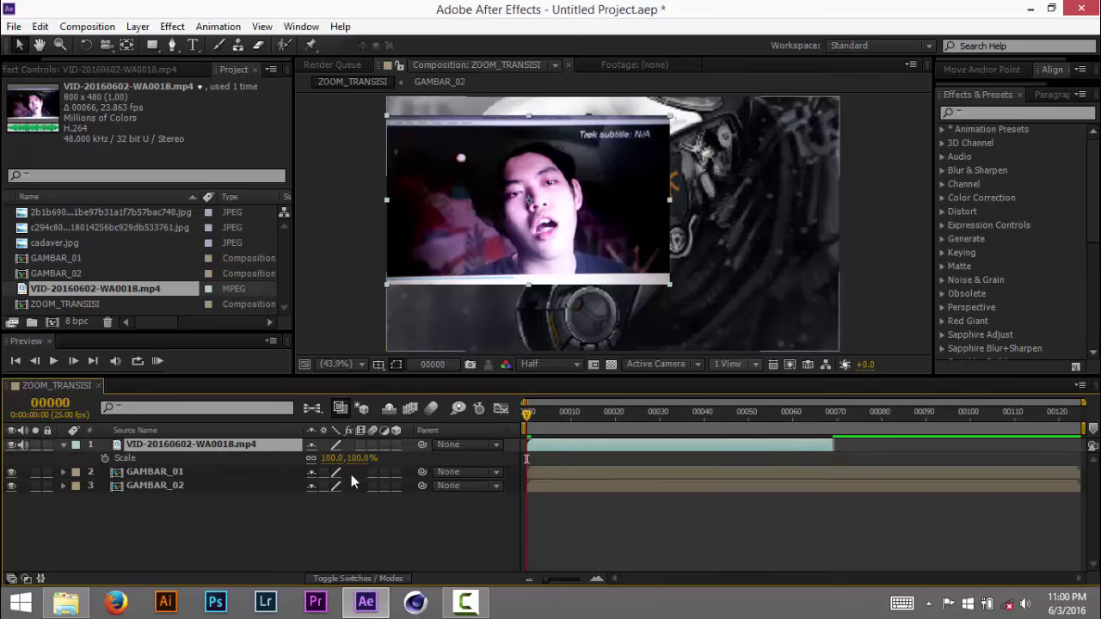
{"action": "left_click_drag", "start_coordinate": [331, 458], "coordinate": [286, 457]}
{"action": "key", "text": "v"}
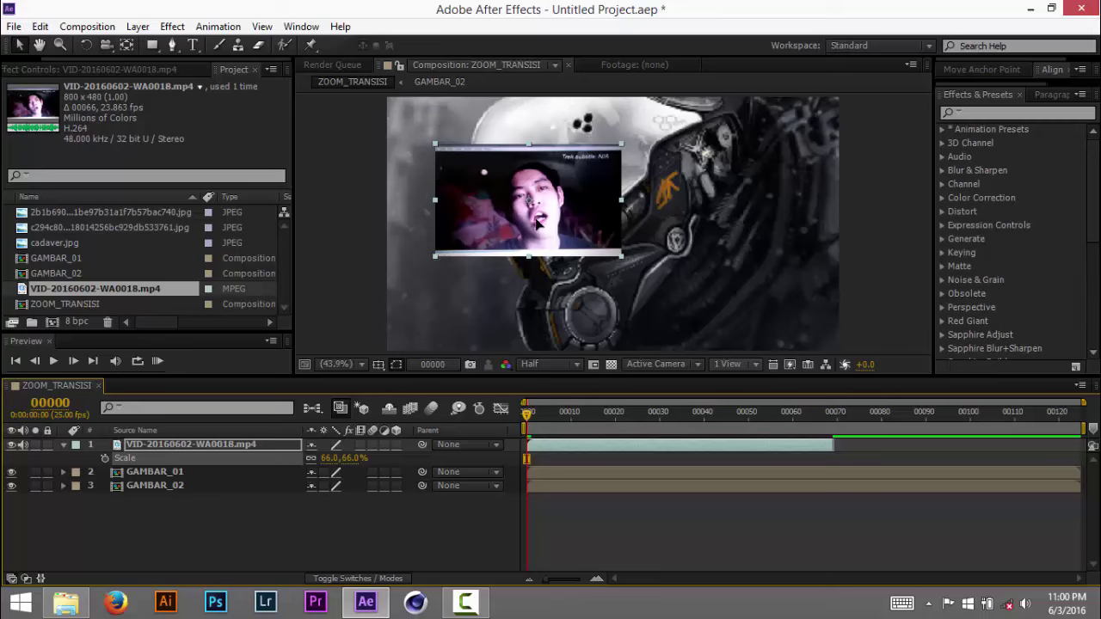
{"action": "left_click_drag", "start_coordinate": [539, 227], "coordinate": [513, 194]}
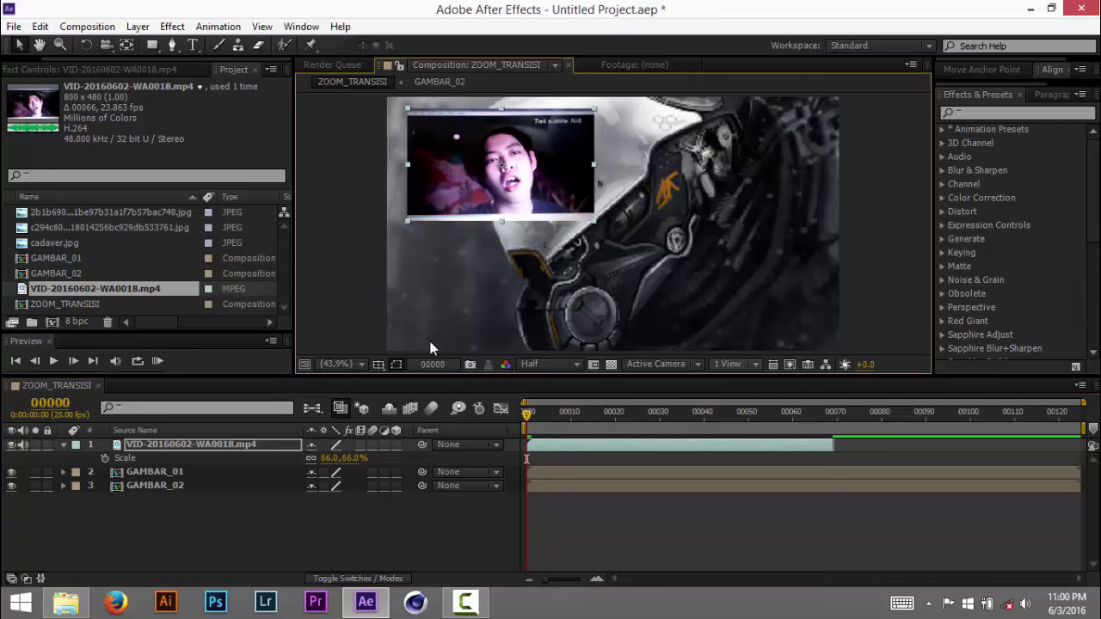
{"action": "left_click", "coordinate": [461, 523]}
Scrub through the reference video to frame 41 to examine its blue light tunnel transition
{"action": "left_click_drag", "start_coordinate": [528, 415], "coordinate": [633, 425]}
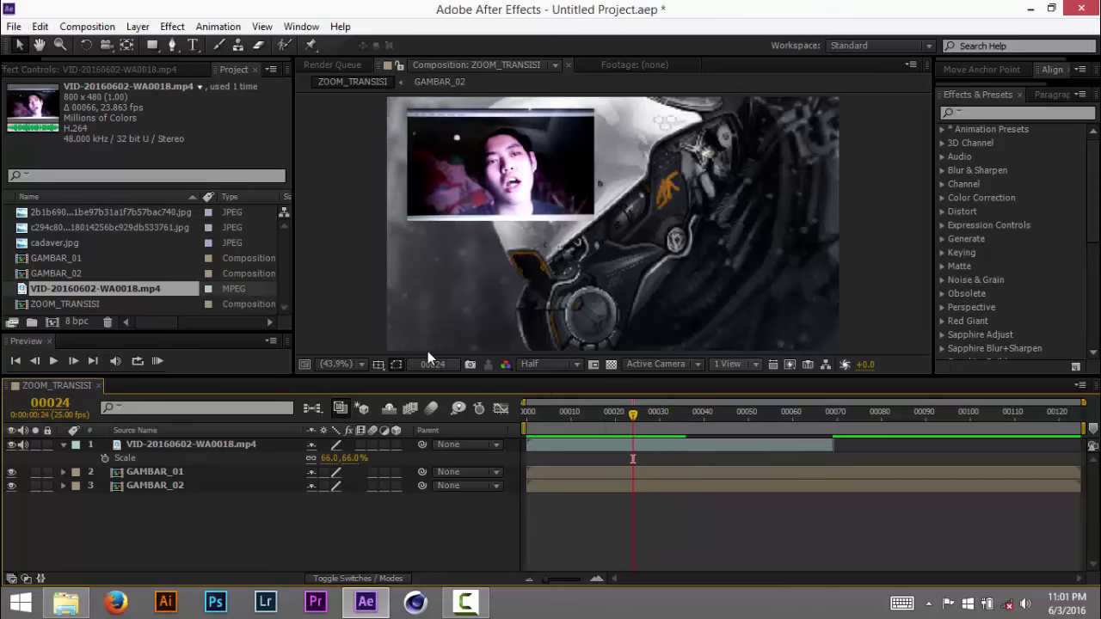
{"action": "left_click", "coordinate": [64, 444]}
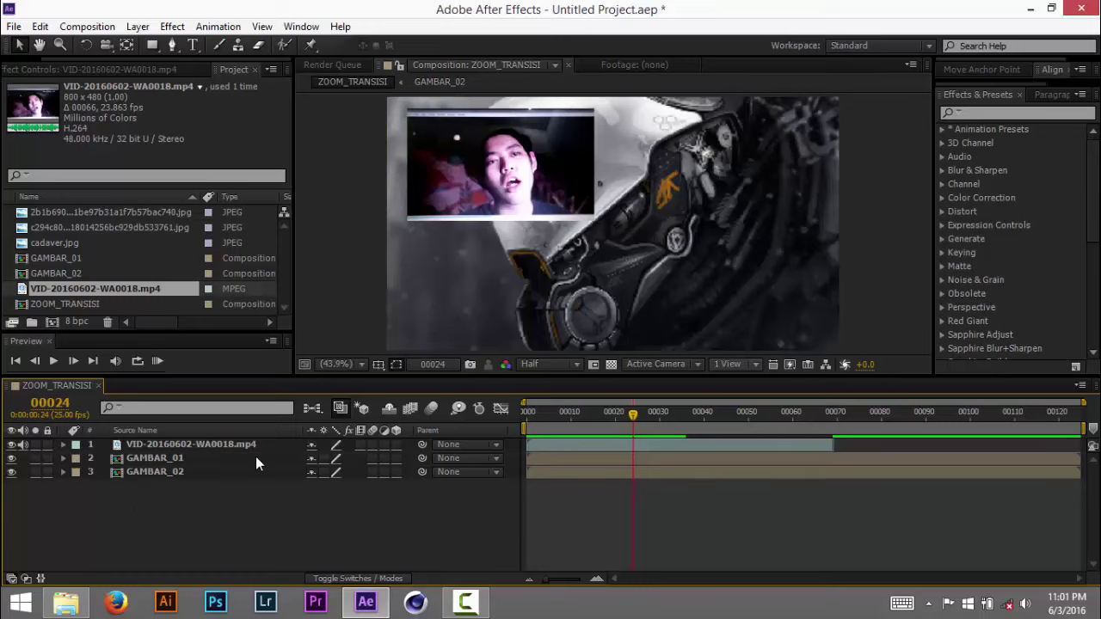
{"action": "left_click_drag", "start_coordinate": [634, 415], "coordinate": [708, 422]}
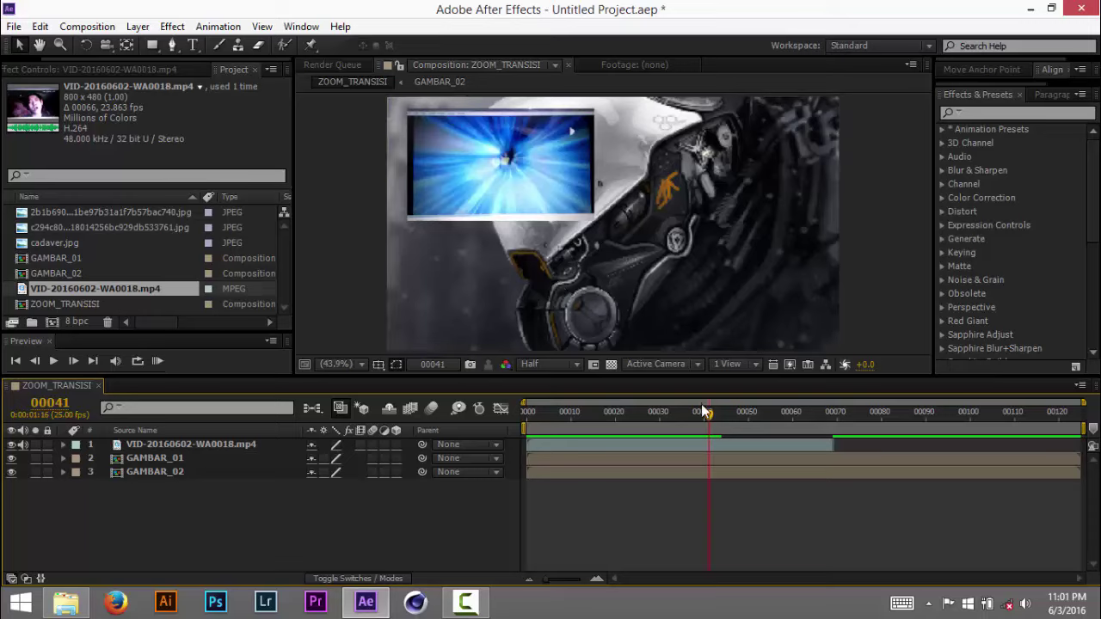
{"action": "mouse_move", "coordinate": [713, 416]}
{"action": "left_mouse_down"}
{"action": "mouse_move", "coordinate": [724, 421]}
{"action": "mouse_move", "coordinate": [708, 416]}
{"action": "left_mouse_up"}
Browse the animation presets in Bridge and apply Curtain.ffx from the Backgrounds folder to the composition
{"action": "left_click", "coordinate": [217, 26]}
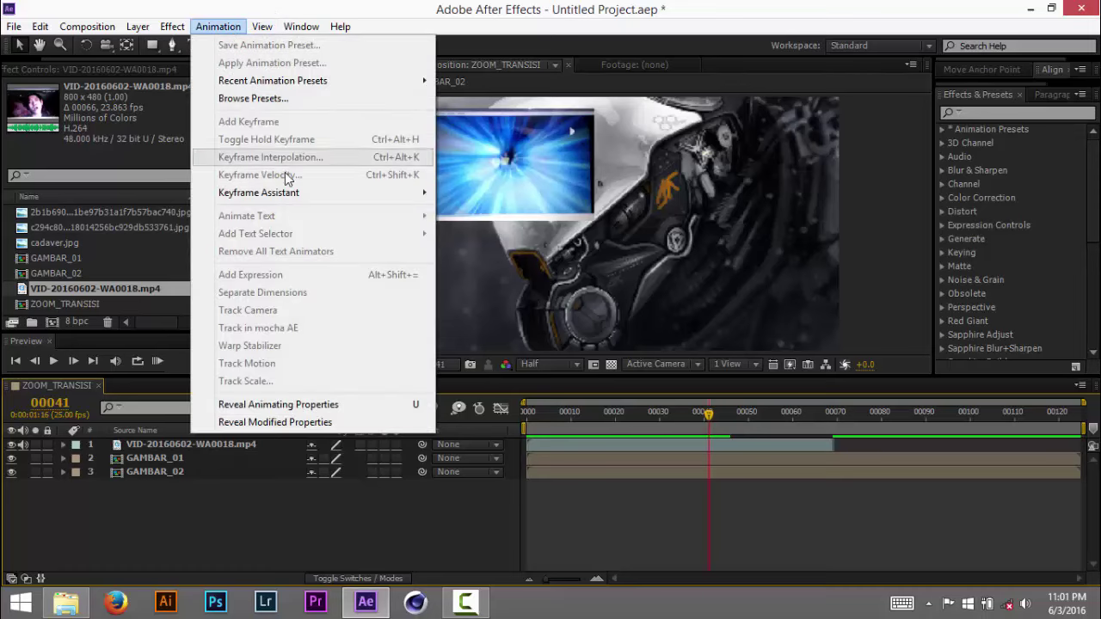
{"action": "left_click", "coordinate": [287, 98]}
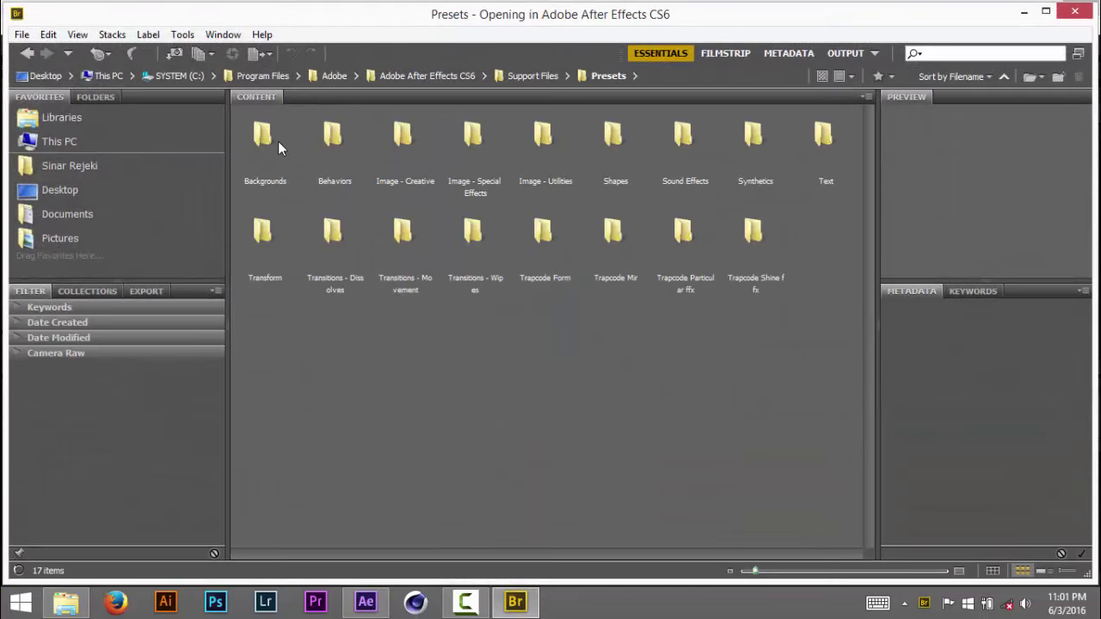
{"action": "double_click", "coordinate": [267, 137]}
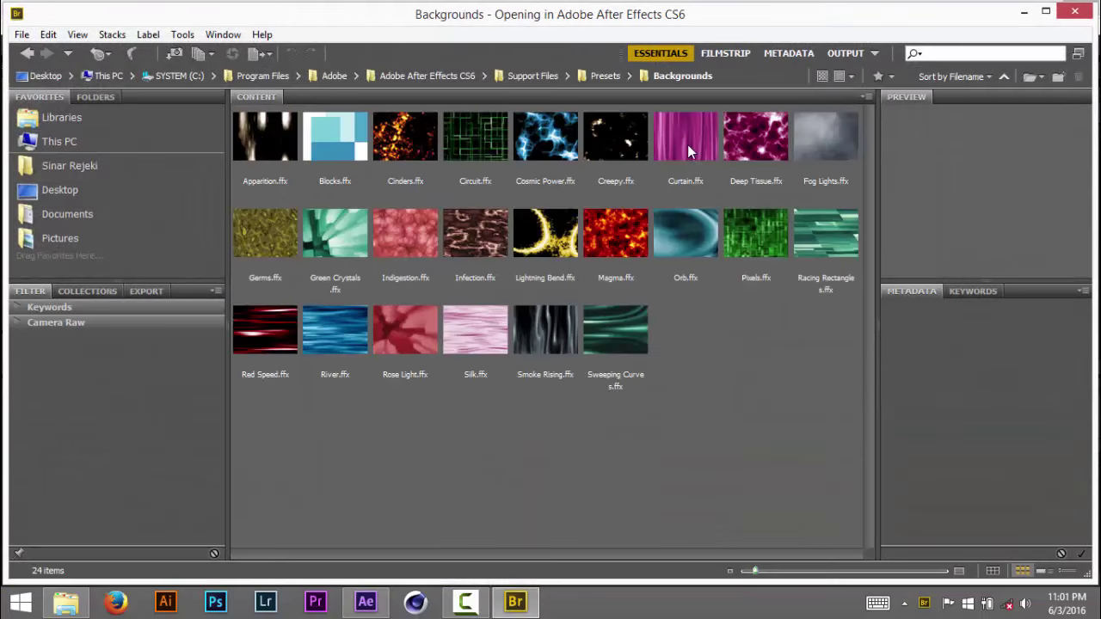
{"action": "left_click", "coordinate": [688, 149]}
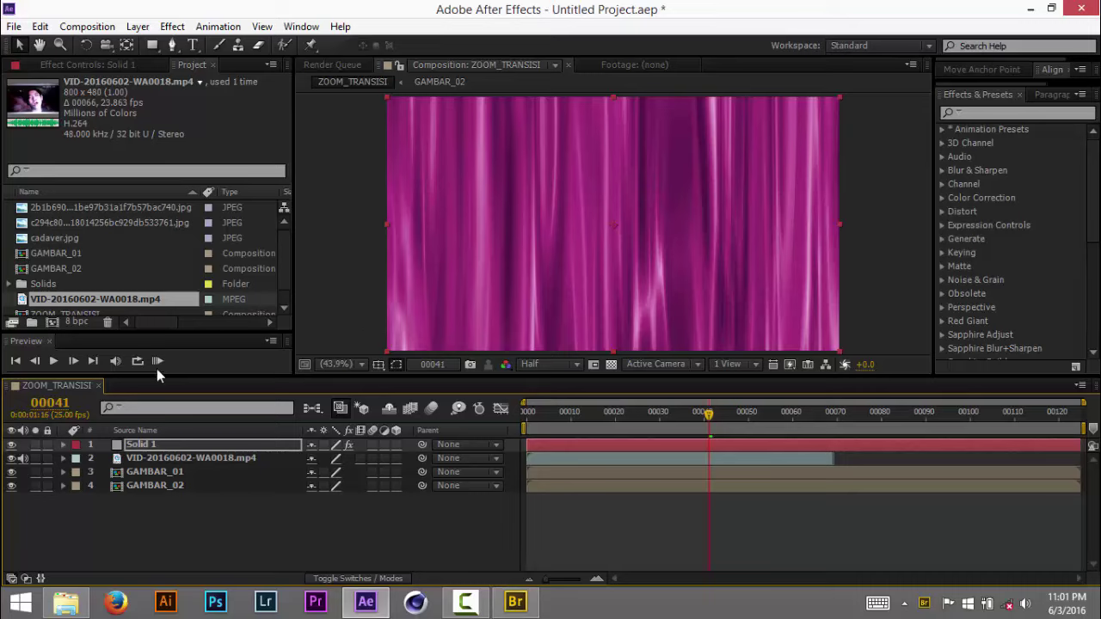
Pre-compose the purple curtain solid as LIGHT_TUNNEL, moving all attributes into the new composition
{"action": "left_click", "coordinate": [209, 444]}
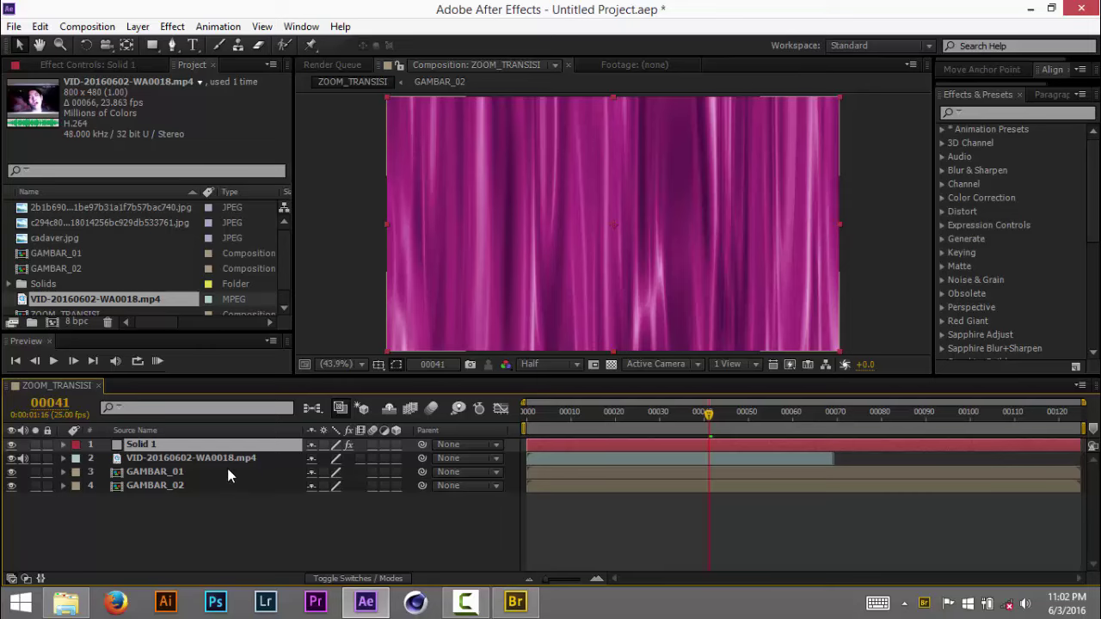
{"action": "key", "text": "ctrl+shift+c"}
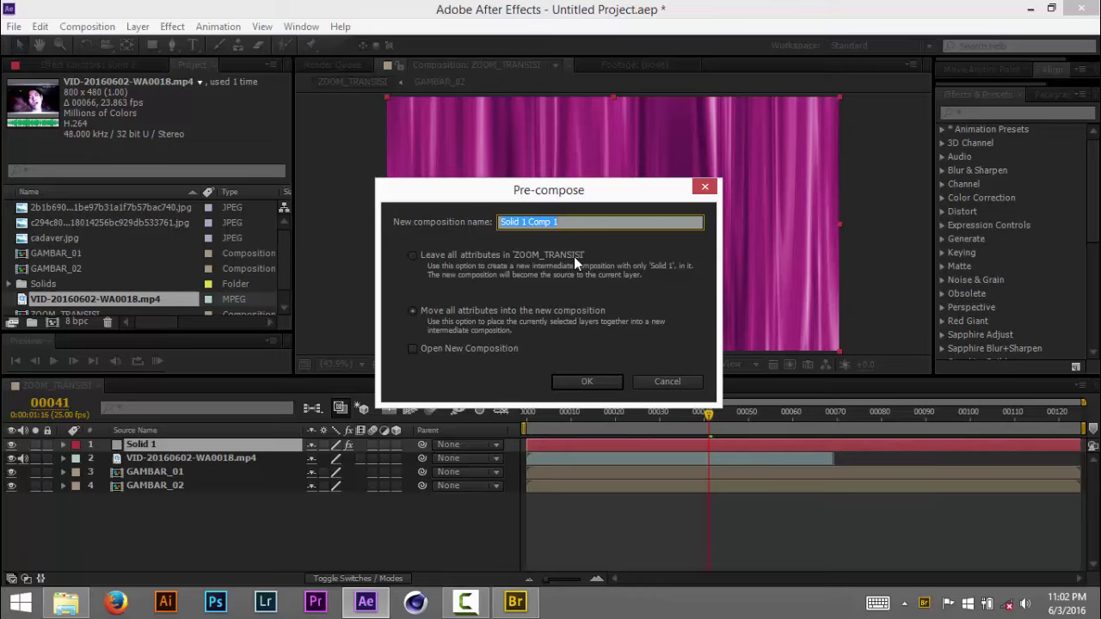
{"action": "type", "text": "LIGHT_TUNNEL"}
{"action": "left_click", "coordinate": [608, 379]}
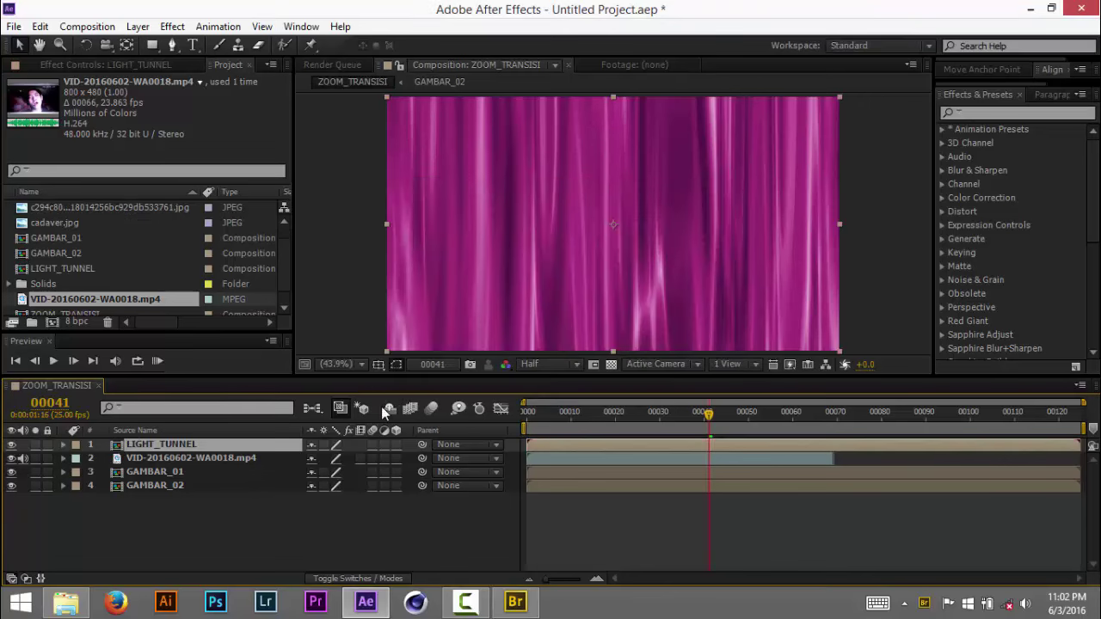
Open the LIGHT_TUNNEL composition and set its height to 6000 px
{"action": "double_click", "coordinate": [213, 444]}
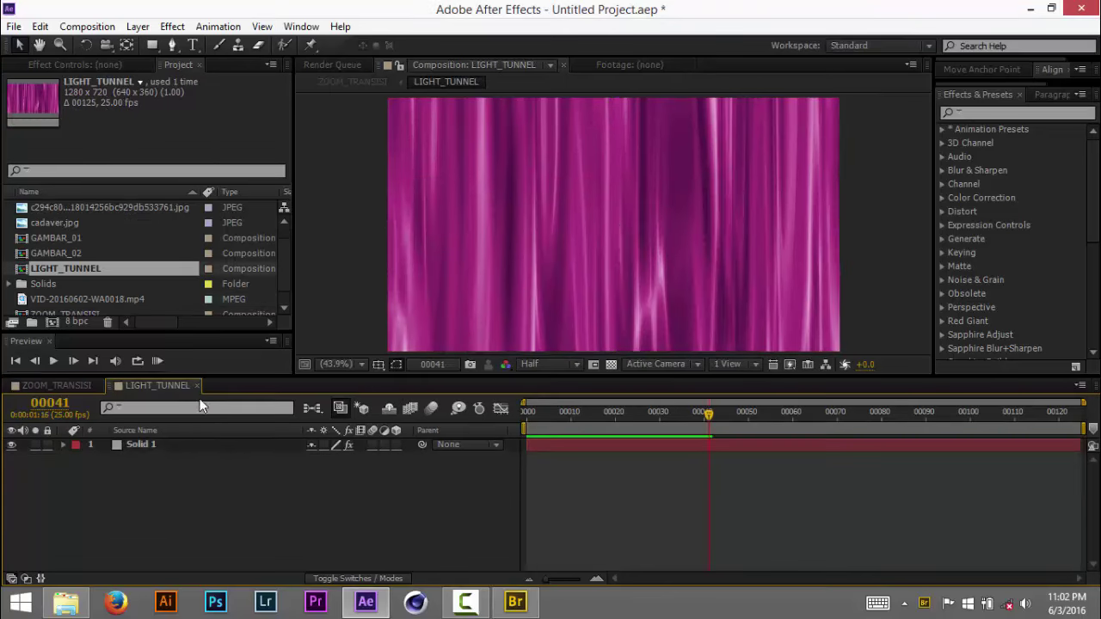
{"action": "left_click_drag", "start_coordinate": [598, 417], "coordinate": [550, 417]}
{"action": "key", "text": "ctrl+k"}
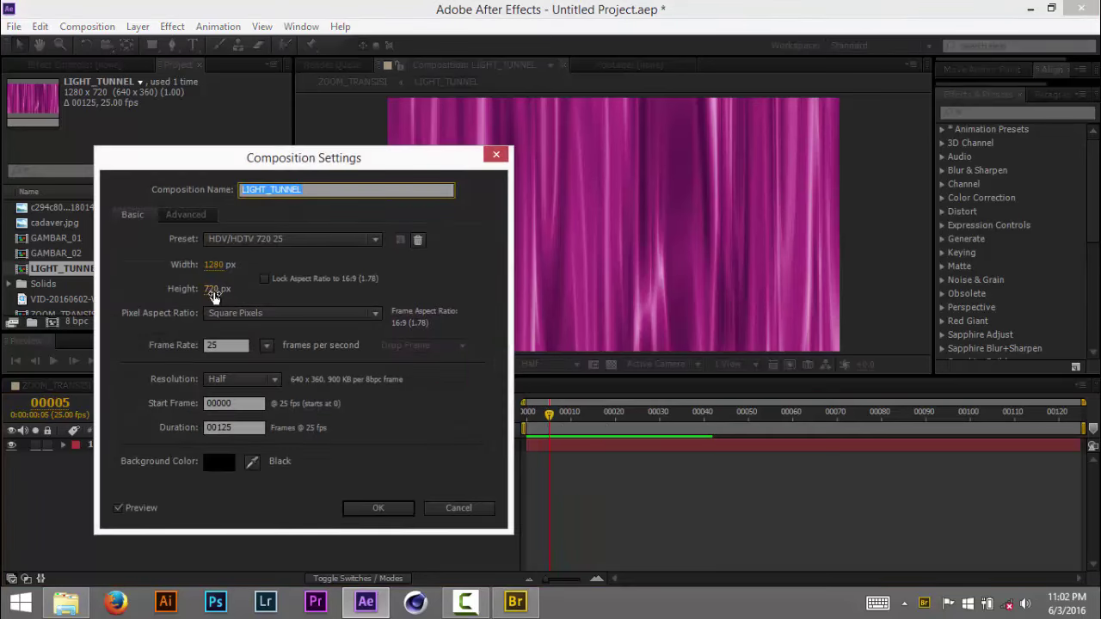
{"action": "left_click", "coordinate": [458, 509]}
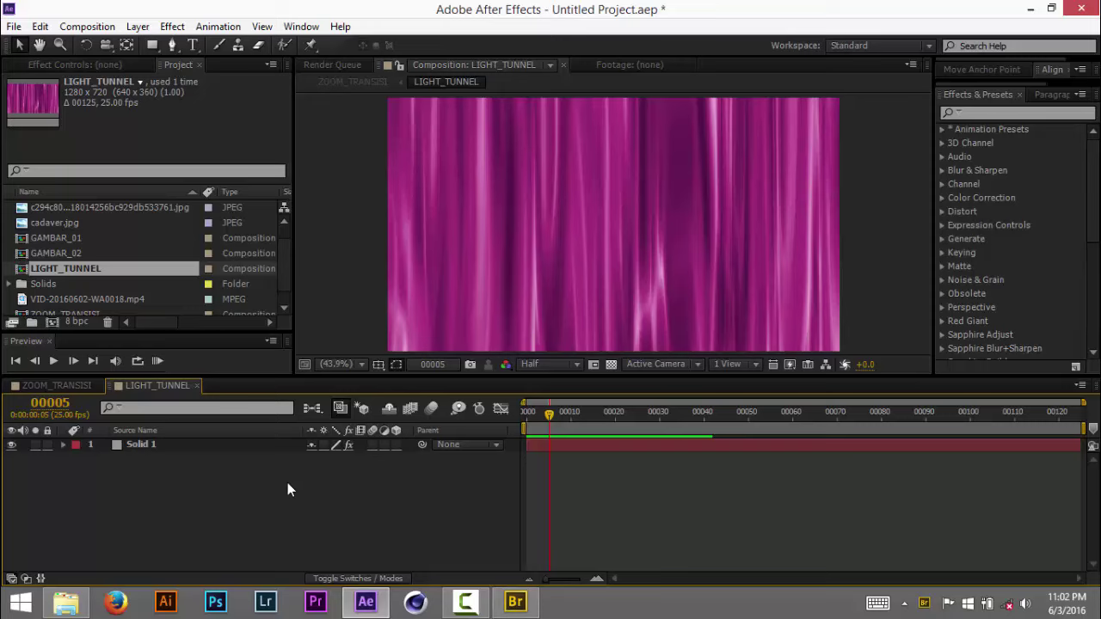
{"action": "key", "text": "ctrl+k"}
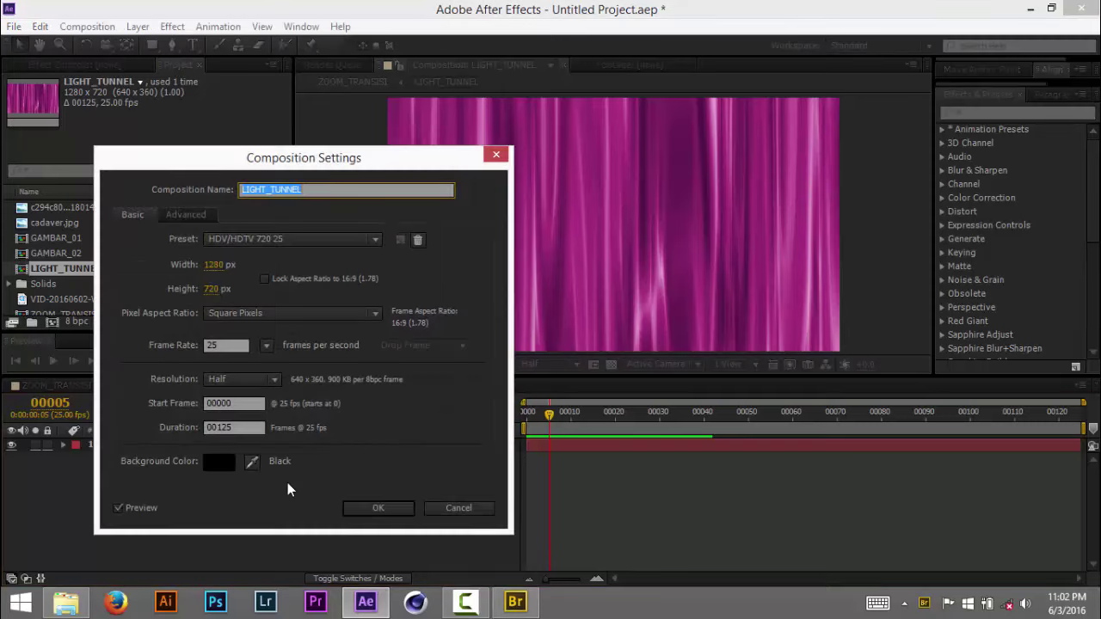
{"action": "left_click", "coordinate": [213, 288]}
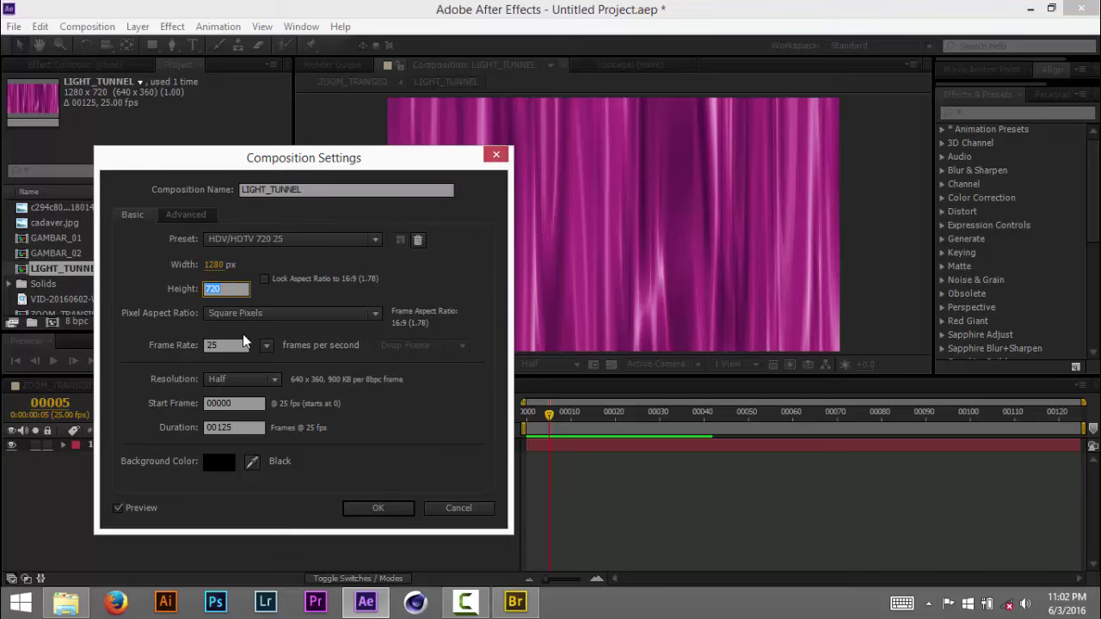
{"action": "type", "text": "6000"}
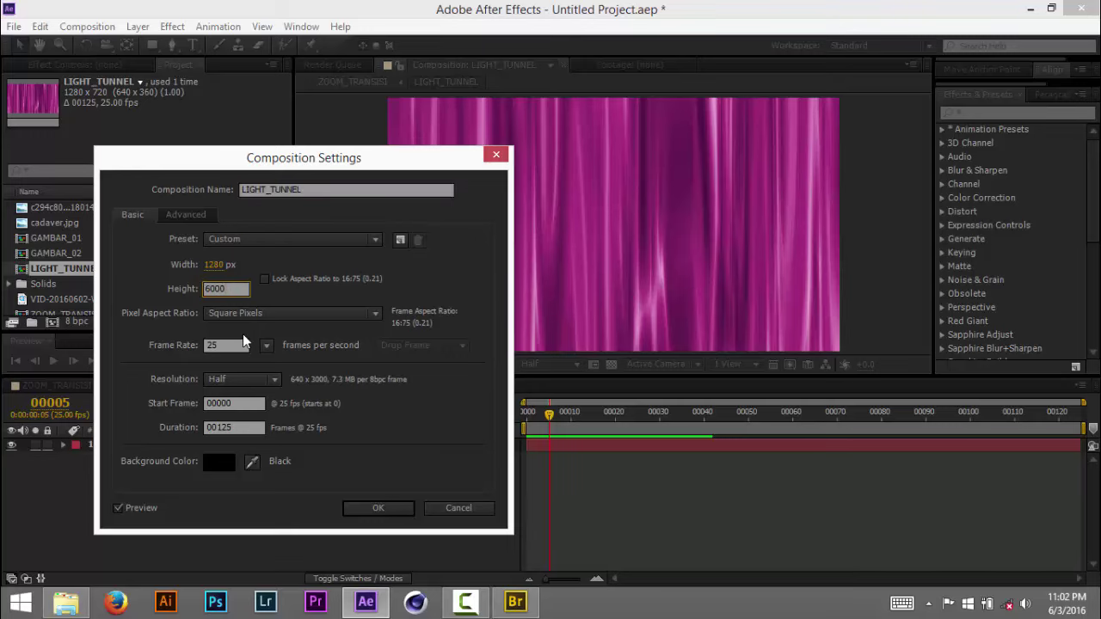
{"action": "key", "text": "Return"}
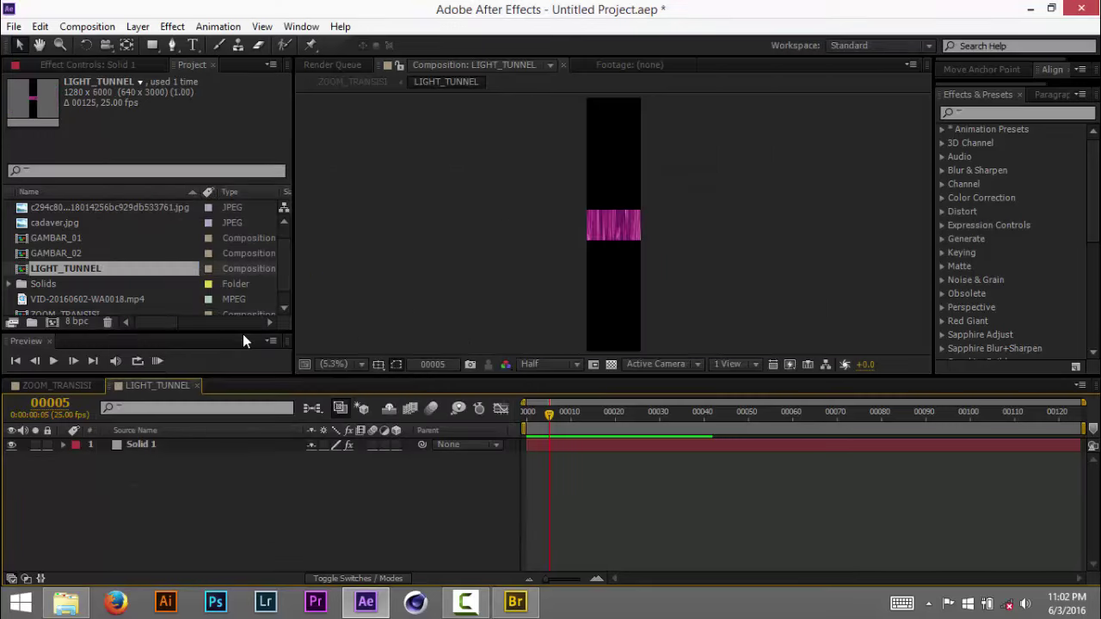
Stretch the Solid 1 curtain layer to a vertical scale of 852% so it fills the tall LIGHT_TUNNEL composition
{"action": "left_click", "coordinate": [253, 444]}
{"action": "left_click", "coordinate": [60, 455]}
{"action": "left_click", "coordinate": [63, 444]}
{"action": "left_click", "coordinate": [77, 471]}
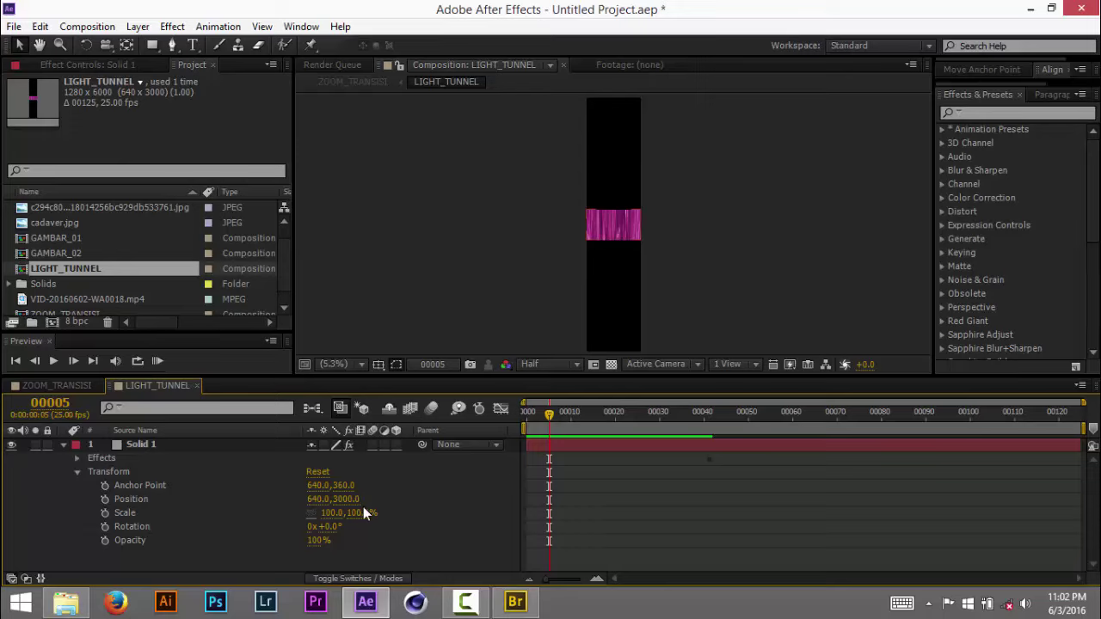
{"action": "left_click_drag", "start_coordinate": [363, 512], "coordinate": [468, 531]}
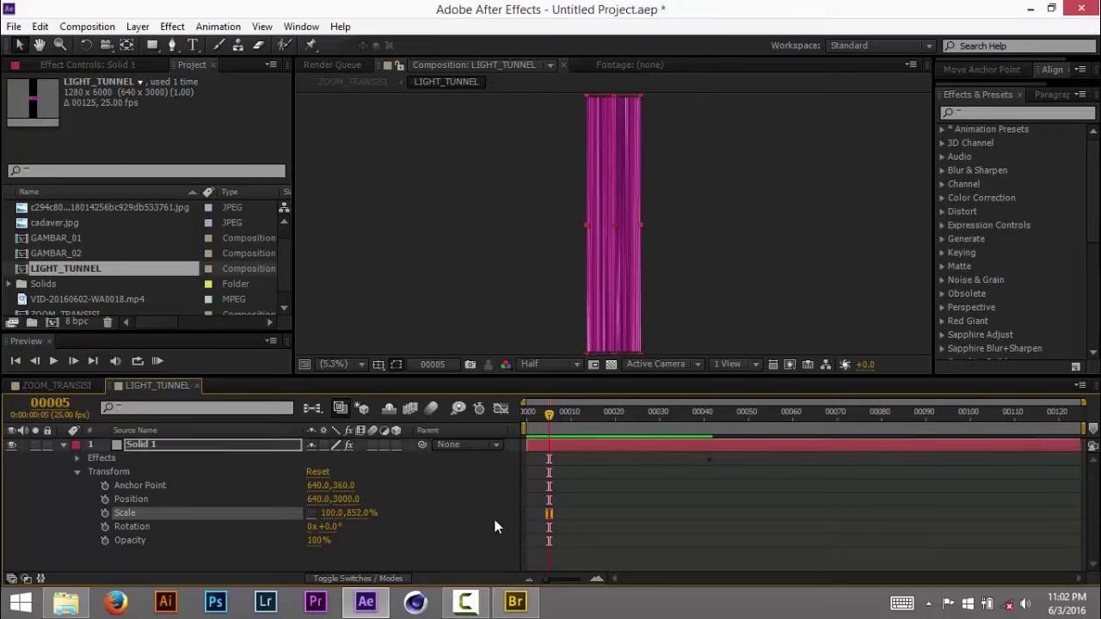
{"action": "left_click", "coordinate": [65, 445]}
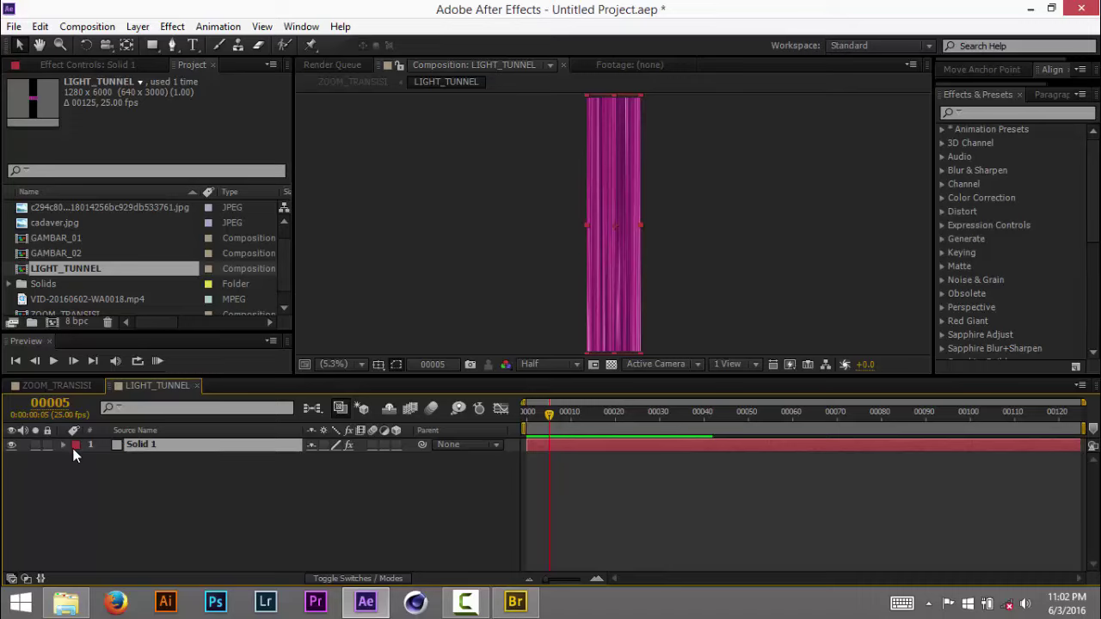
Reveal Solid 1's Fractal Noise Evolution keyframes and move the first one to frame 0
{"action": "key", "text": "u"}
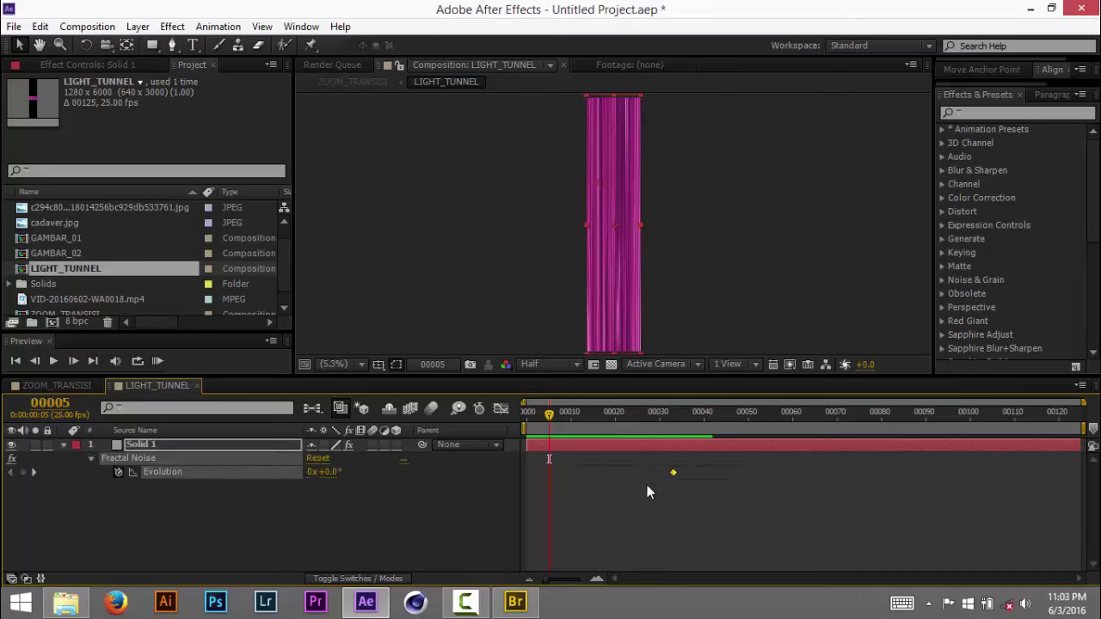
{"action": "left_click_drag", "start_coordinate": [646, 492], "coordinate": [528, 497]}
{"action": "left_click", "coordinate": [590, 508]}
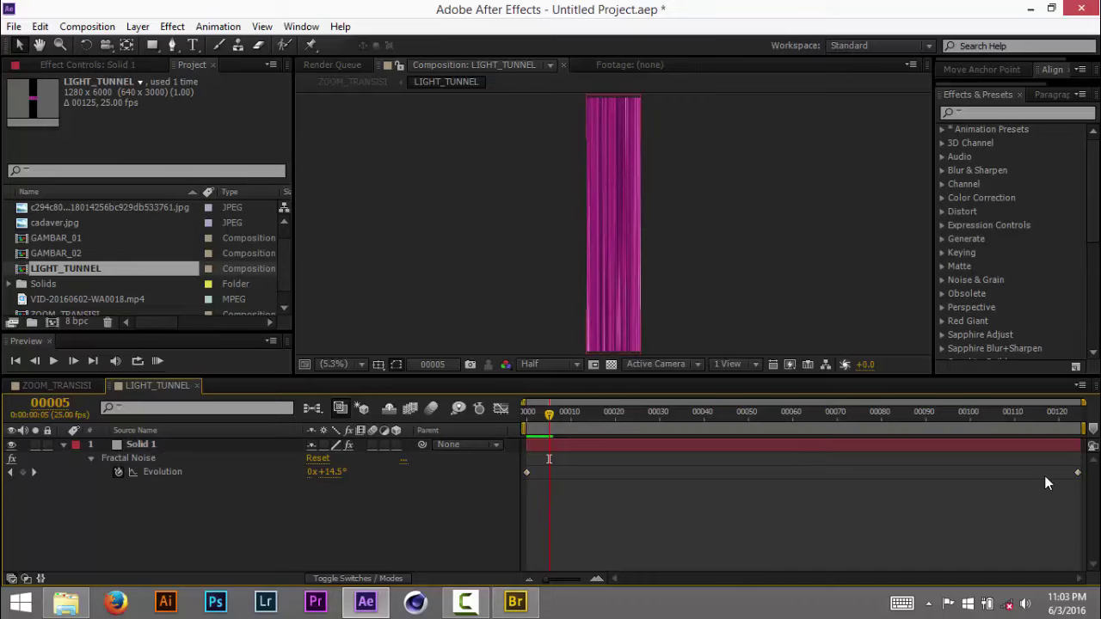
Move the last Evolution keyframe to frame 20 and preview the faster curtain motion
{"action": "left_click_drag", "start_coordinate": [1080, 477], "coordinate": [569, 477]}
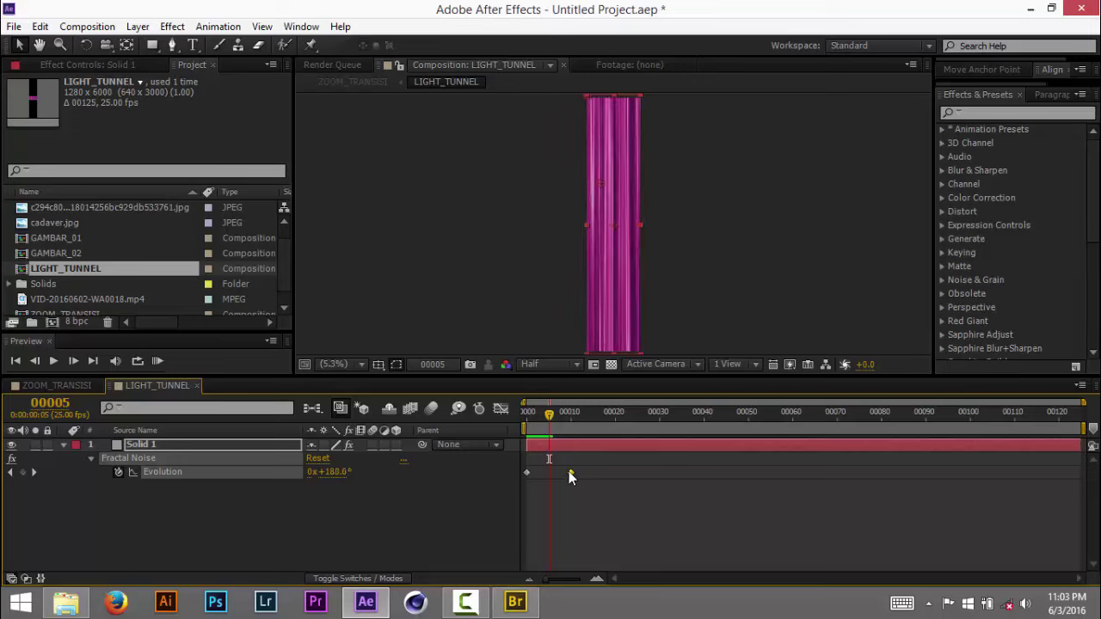
{"action": "left_click_drag", "start_coordinate": [548, 414], "coordinate": [522, 428]}
{"action": "left_click", "coordinate": [162, 360]}
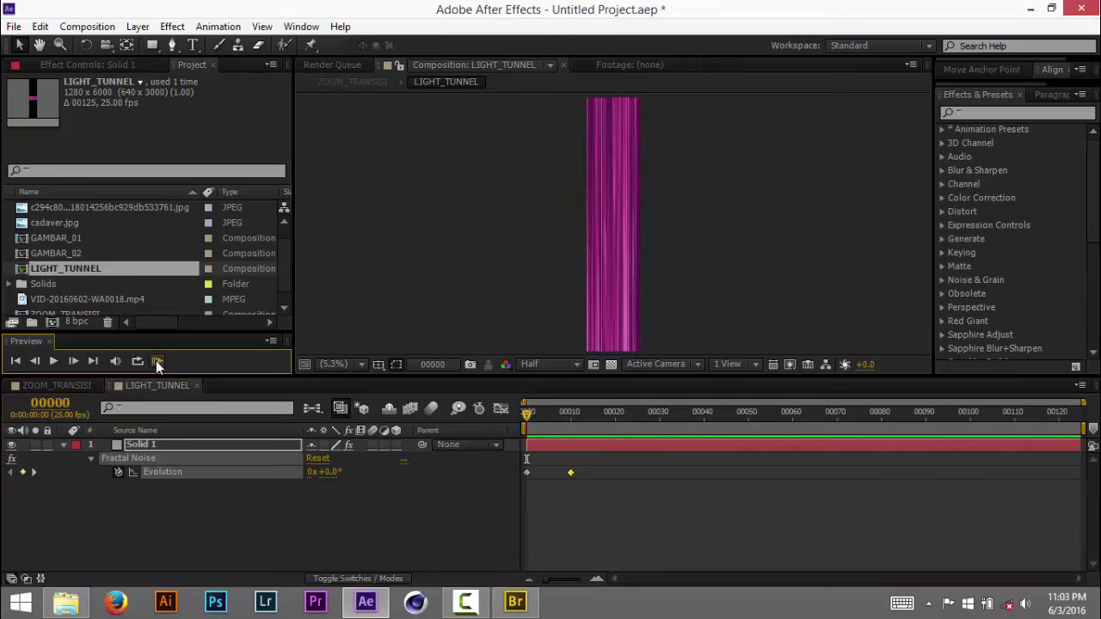
{"action": "left_click_drag", "start_coordinate": [569, 472], "coordinate": [615, 473]}
{"action": "left_click", "coordinate": [157, 361]}
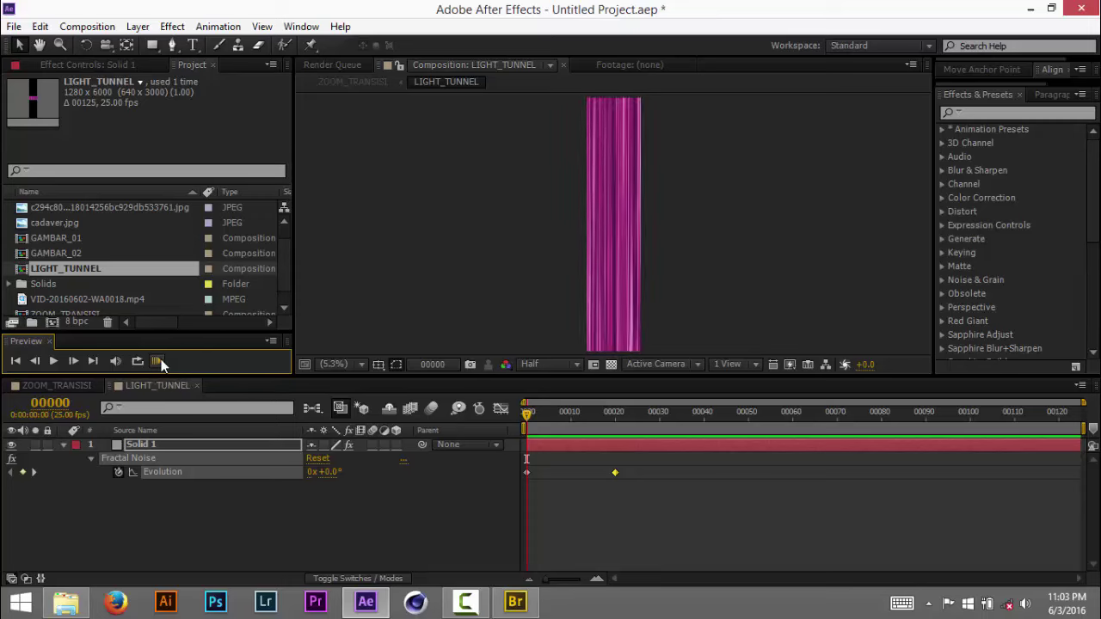
{"action": "left_click", "coordinate": [157, 360]}
Apply the CC Cylinder effect to the LIGHT_TUNNEL layer in the ZOOM_TRANSISI composition
{"action": "left_click", "coordinate": [79, 386]}
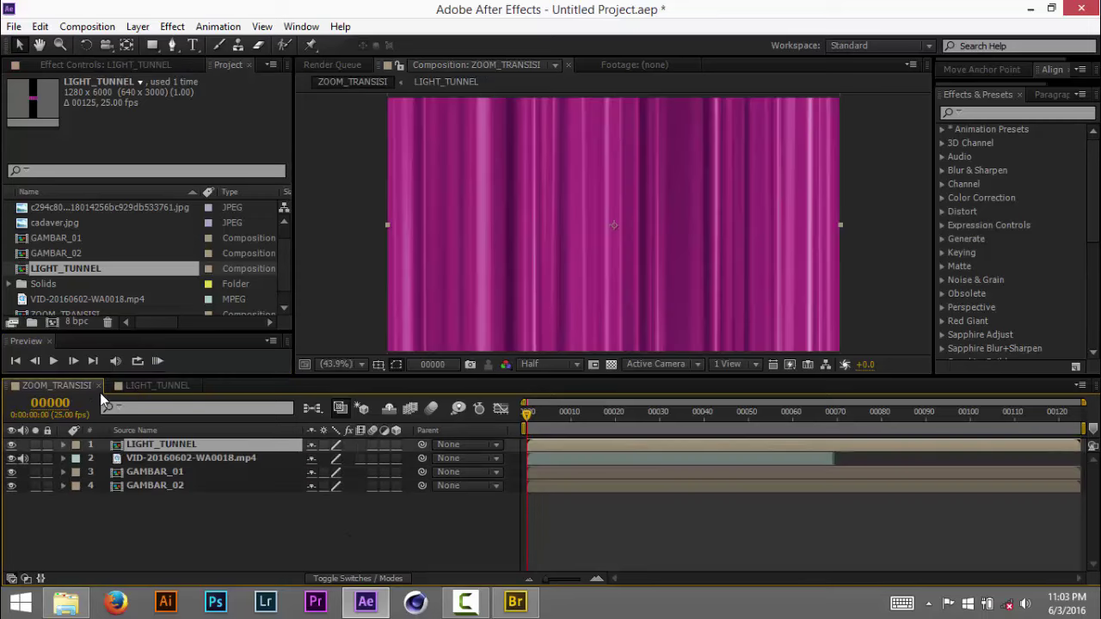
{"action": "left_click_drag", "start_coordinate": [524, 417], "coordinate": [487, 411]}
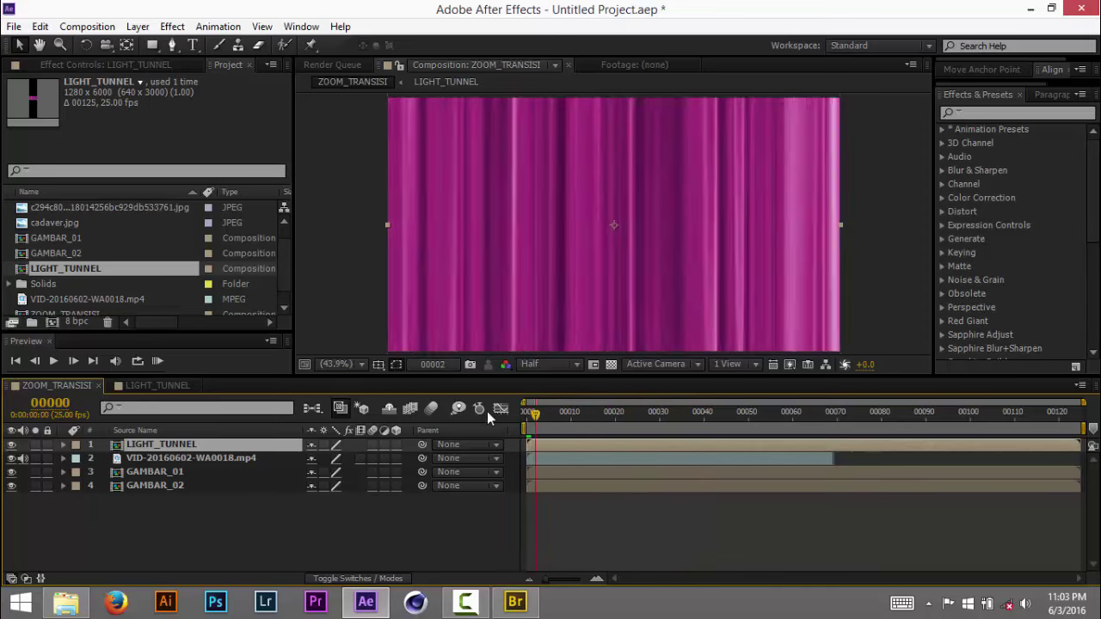
{"action": "left_click", "coordinate": [989, 112]}
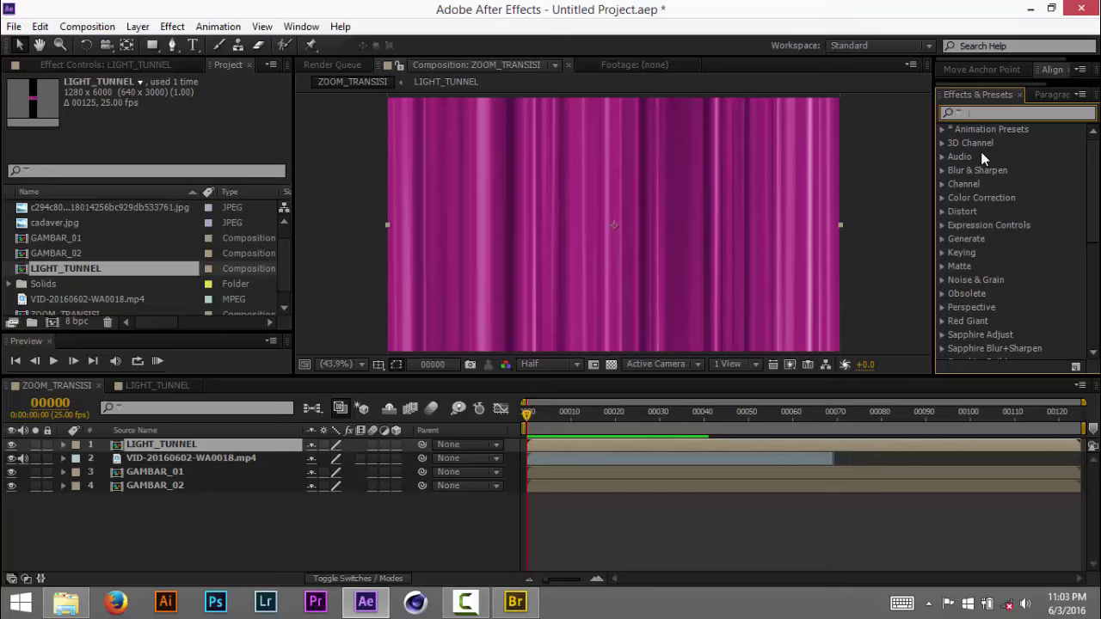
{"action": "left_click", "coordinate": [946, 113]}
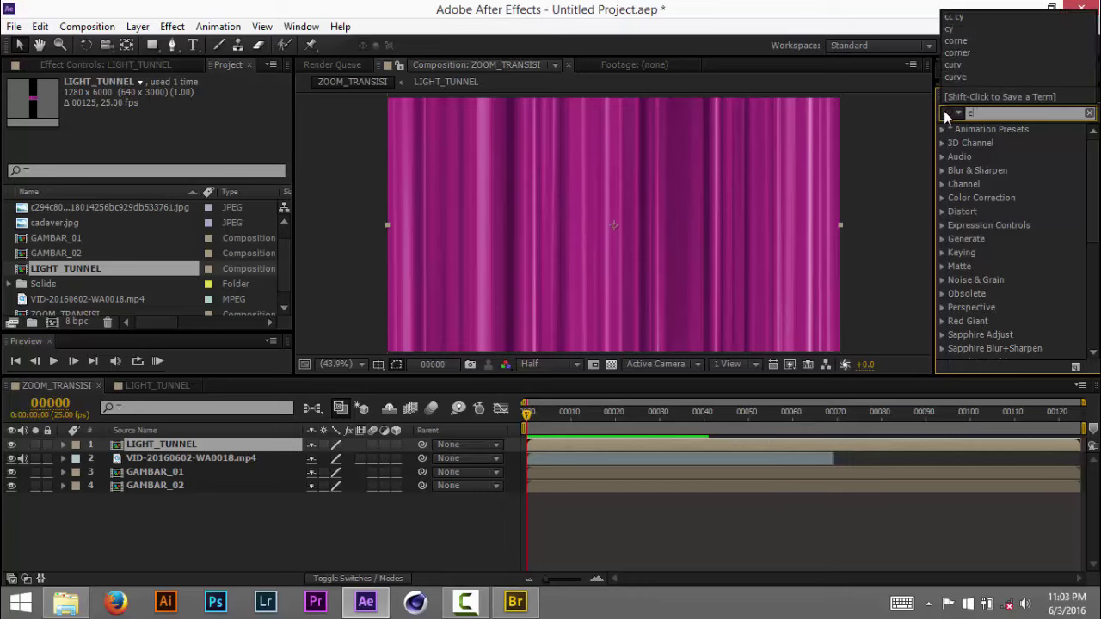
{"action": "type", "text": "cc"}
{"action": "scroll", "coordinate": [943, 110], "scroll_direction": "down", "scroll_amount": 1}
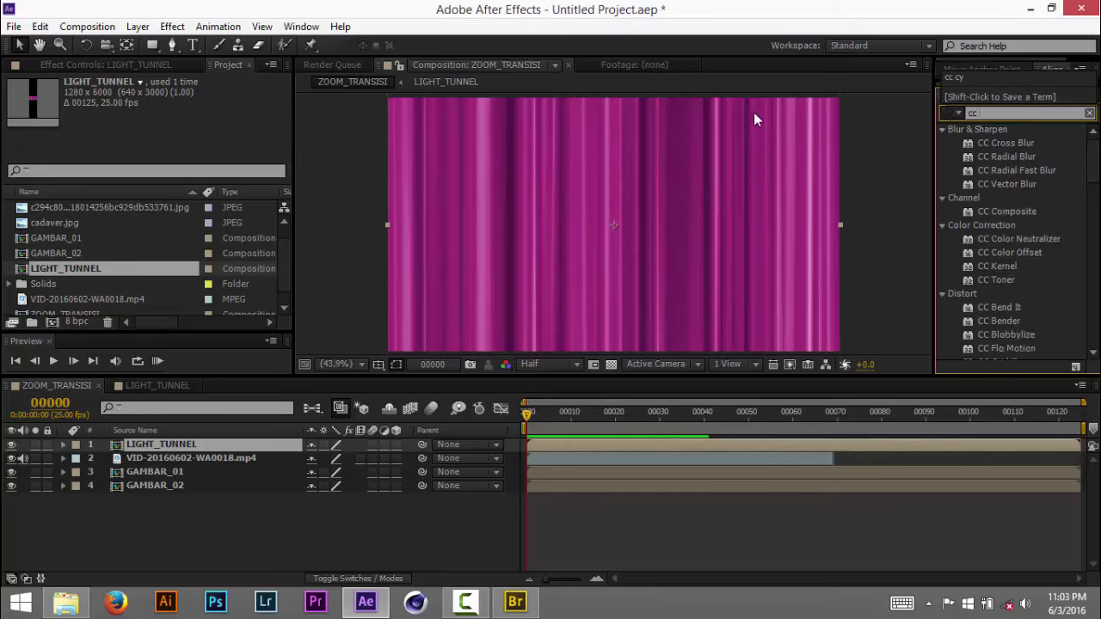
{"action": "type", "text": "cy"}
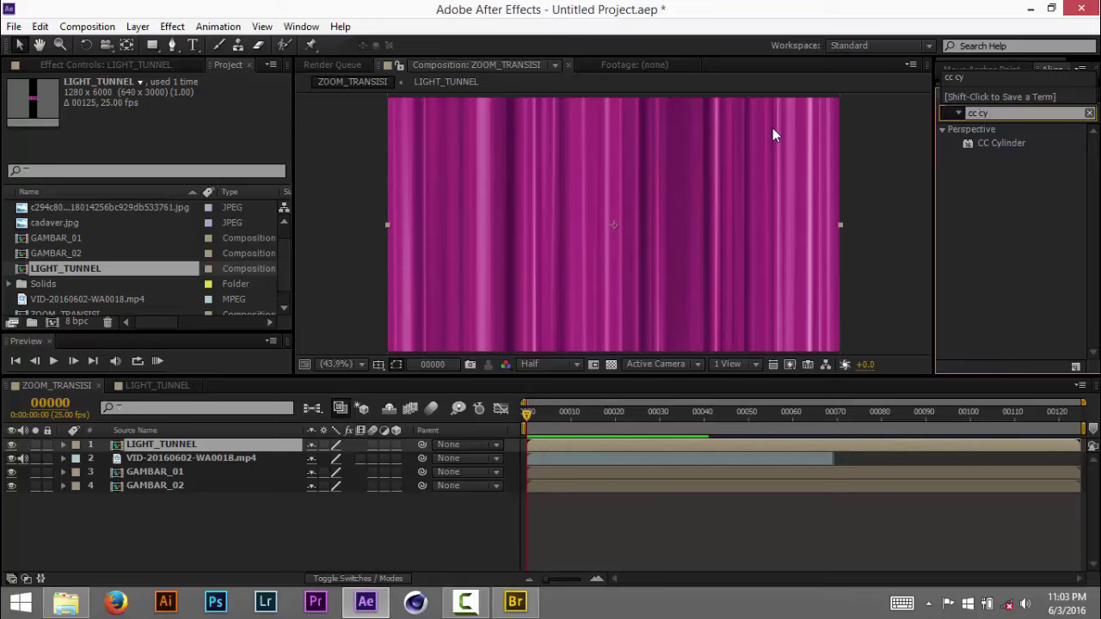
{"action": "left_click_drag", "start_coordinate": [1003, 144], "coordinate": [750, 215]}
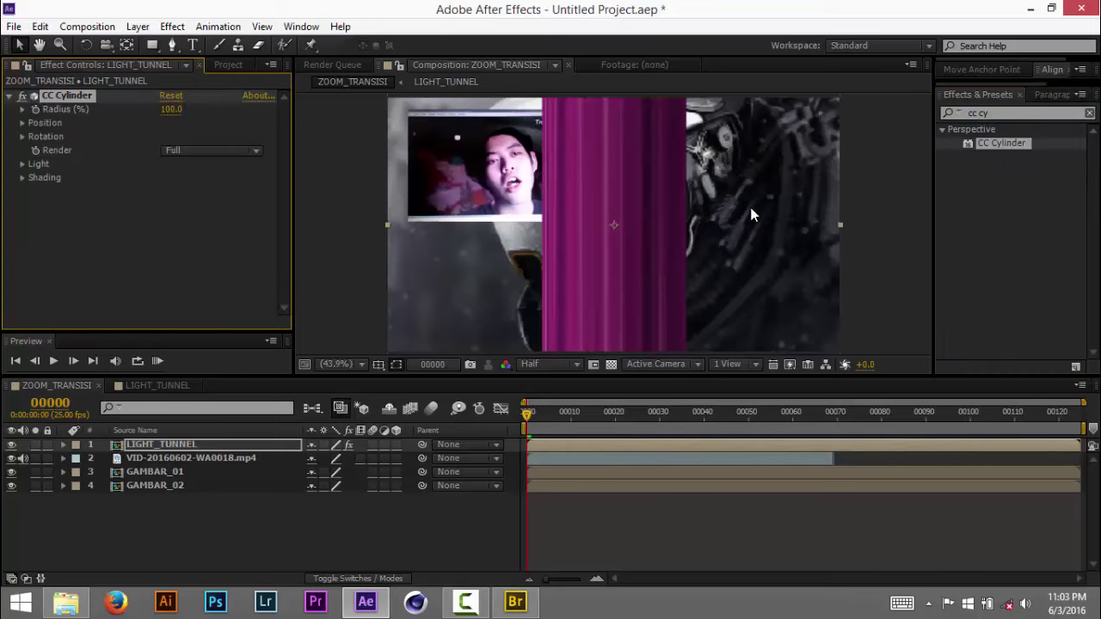
Set CC Cylinder's Rotation X to 91° on the LIGHT_TUNNEL layer so the view looks down the tunnel
{"action": "left_click", "coordinate": [215, 444]}
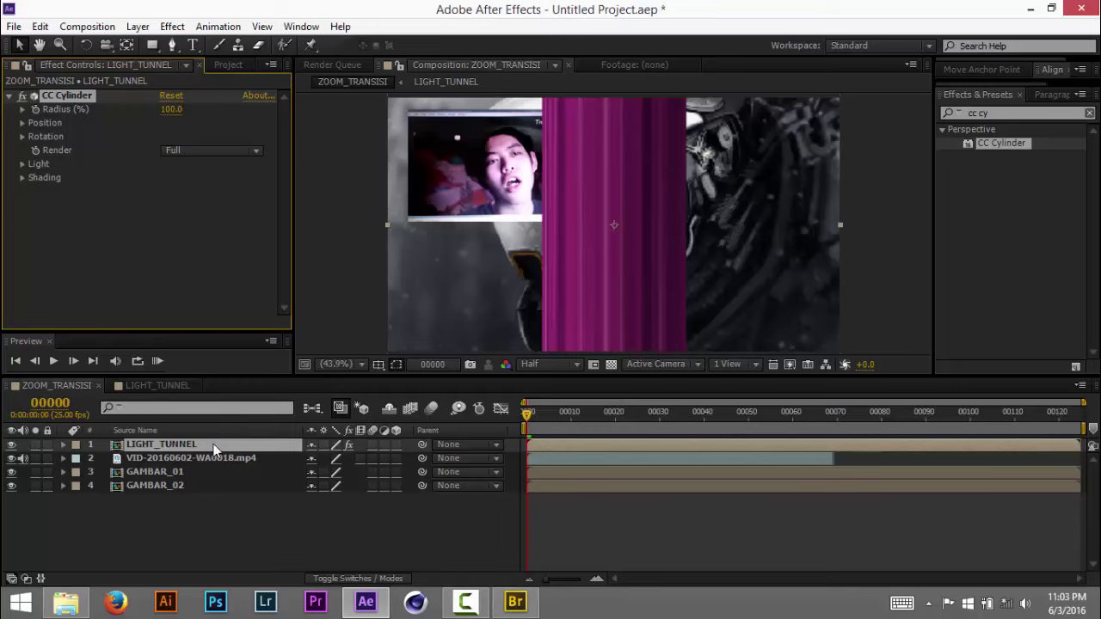
{"action": "left_click", "coordinate": [22, 110]}
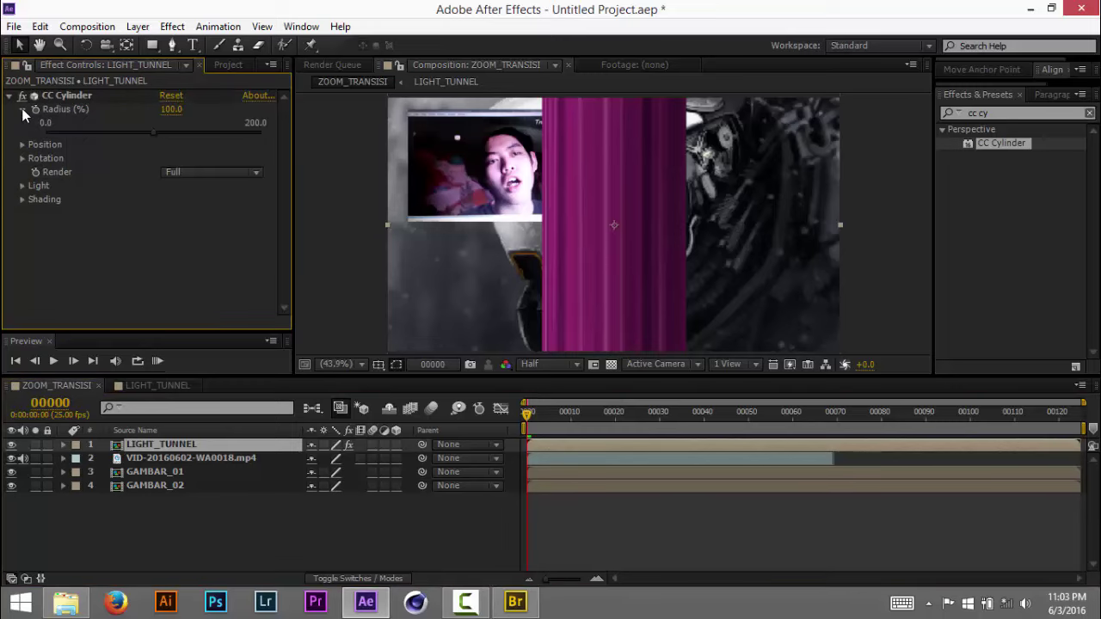
{"action": "left_click", "coordinate": [23, 158]}
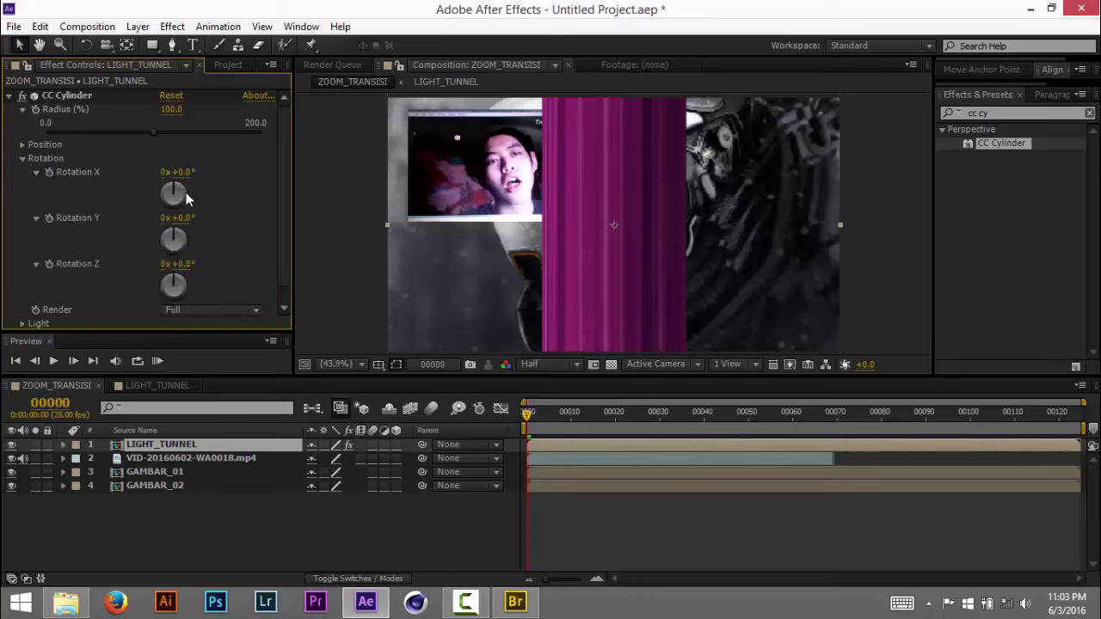
{"action": "left_click_drag", "start_coordinate": [180, 176], "coordinate": [260, 179]}
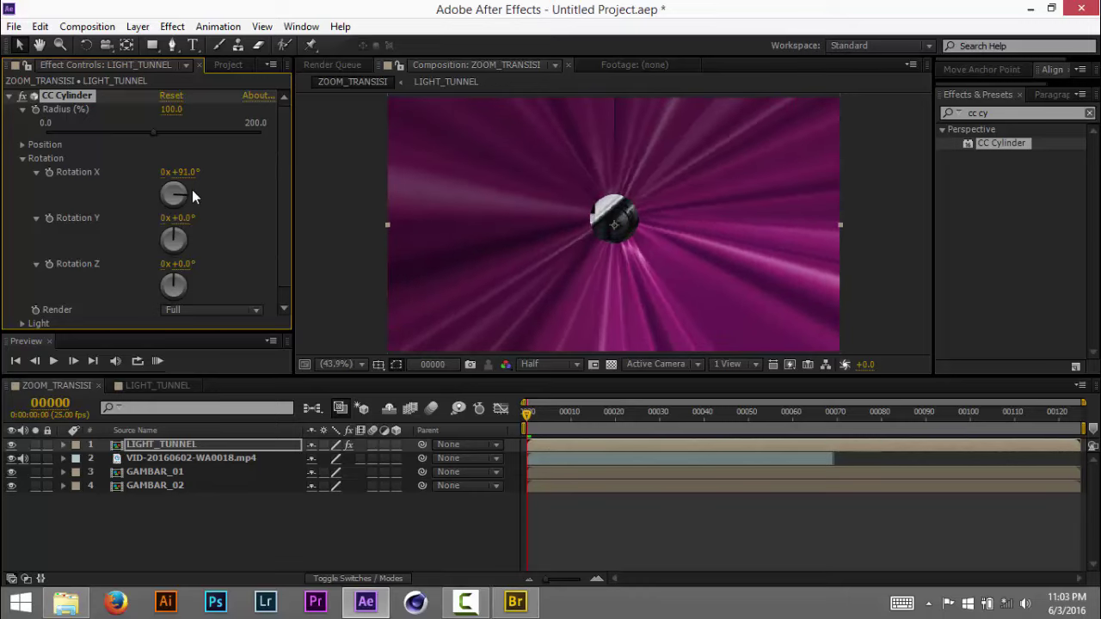
{"action": "left_click", "coordinate": [189, 495]}
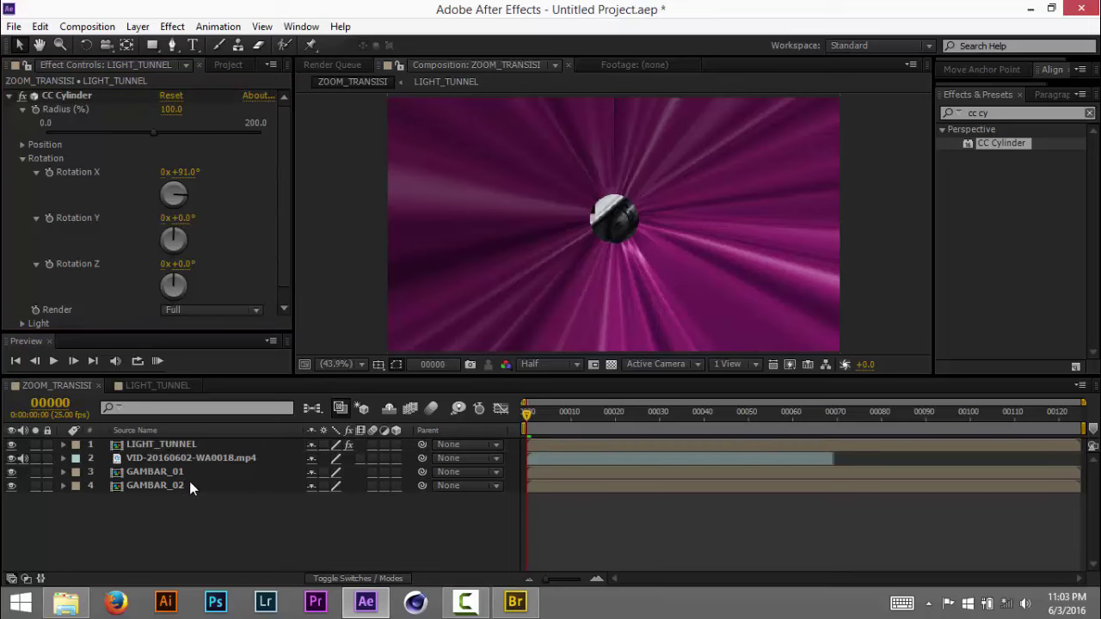
Draw a closed, curved Pen tool mask around Solid 1 in LIGHT_TUNNEL, leaving wavy cuts just inside its upper and lower ends
{"action": "left_click", "coordinate": [181, 383]}
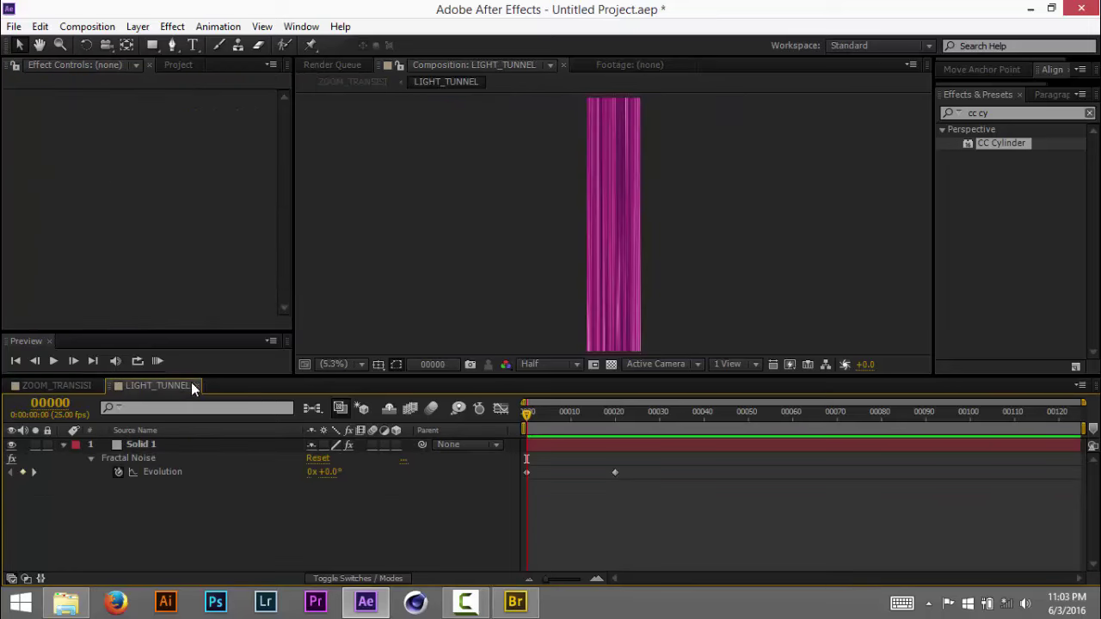
{"action": "left_click", "coordinate": [205, 444]}
{"action": "left_click", "coordinate": [172, 46]}
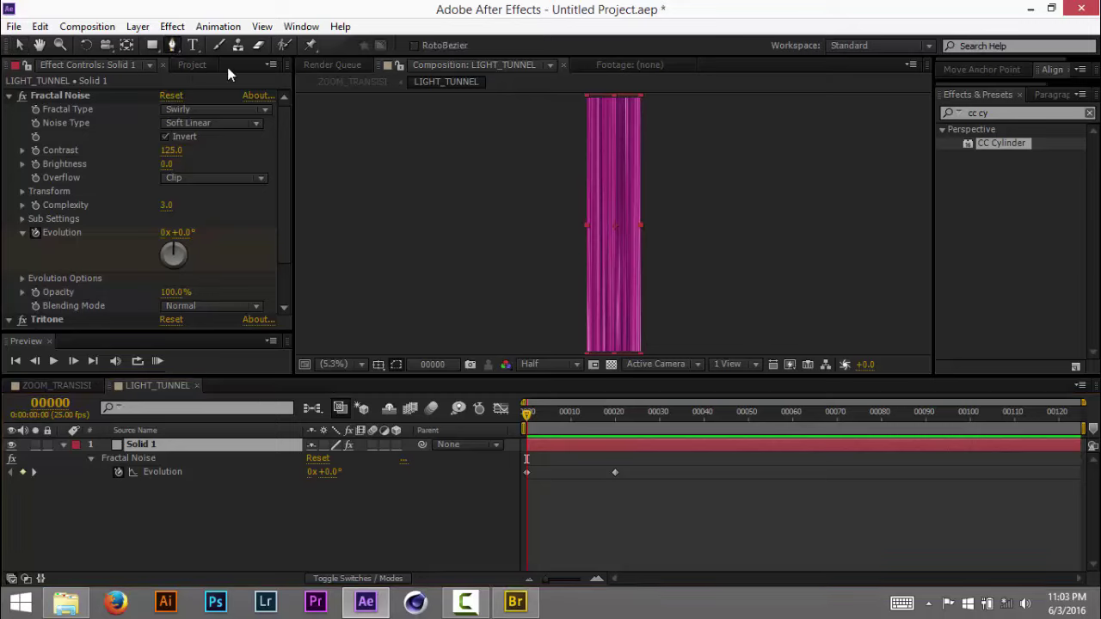
{"action": "left_click", "coordinate": [578, 128]}
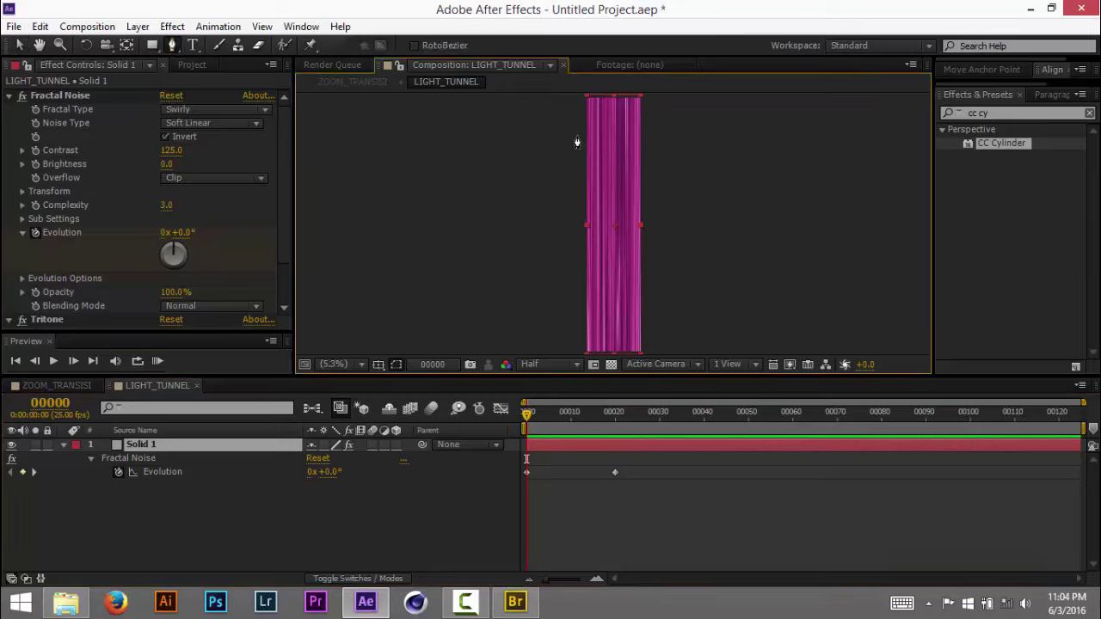
{"action": "left_click", "coordinate": [572, 139]}
{"action": "left_click", "coordinate": [606, 123]}
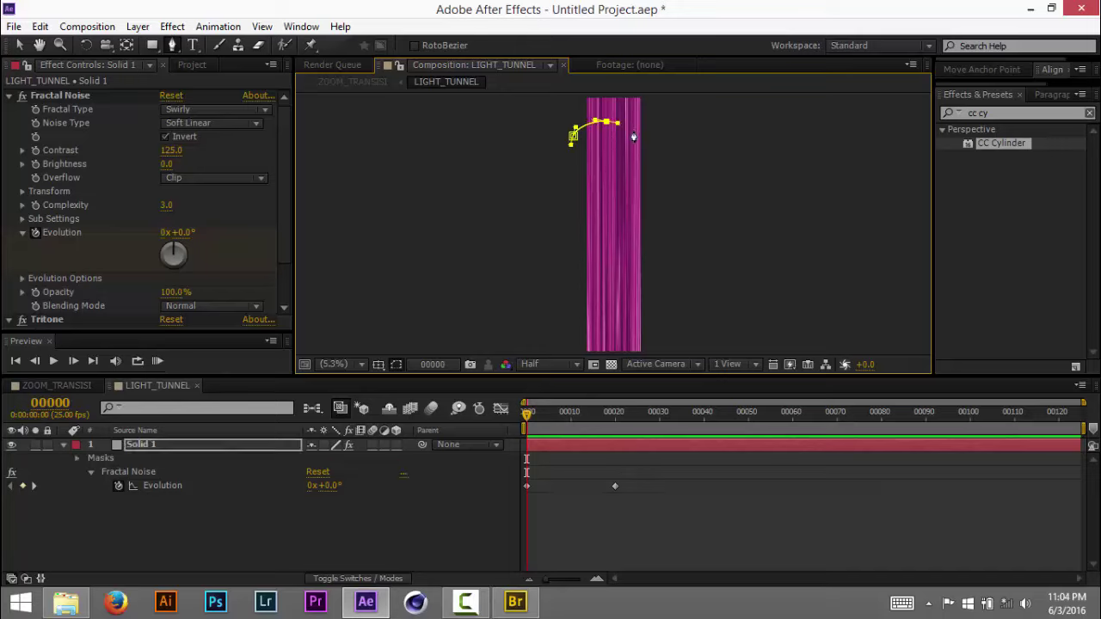
{"action": "left_click_drag", "start_coordinate": [637, 128], "coordinate": [645, 126]}
{"action": "left_click_drag", "start_coordinate": [660, 190], "coordinate": [666, 217]}
{"action": "left_click_drag", "start_coordinate": [652, 307], "coordinate": [585, 342]}
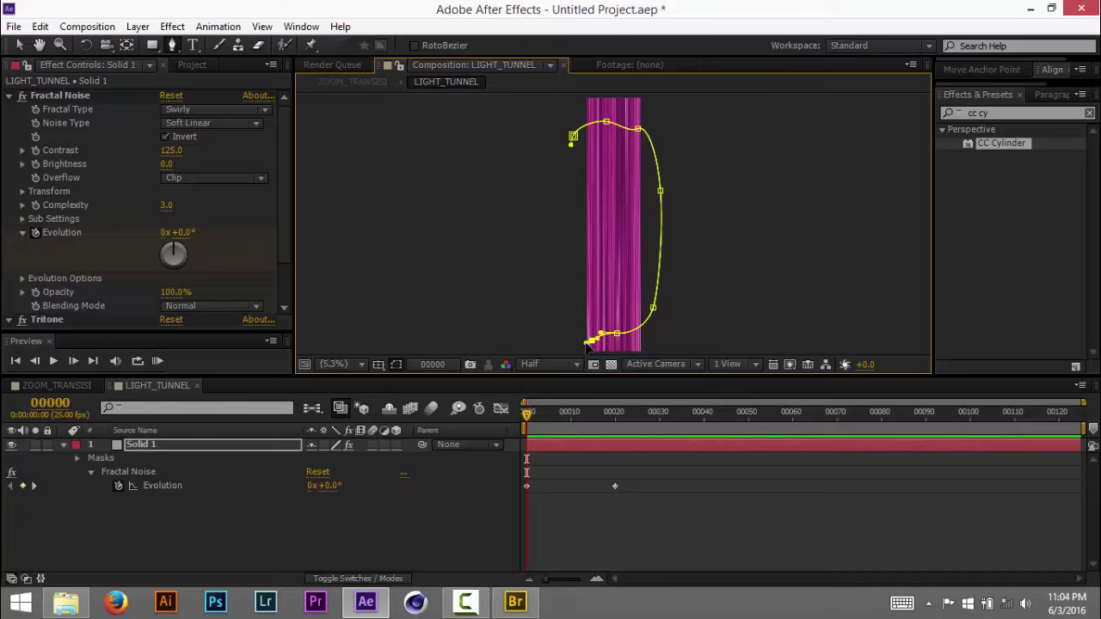
{"action": "left_click", "coordinate": [573, 341]}
{"action": "left_click", "coordinate": [568, 302]}
{"action": "left_click", "coordinate": [563, 264]}
{"action": "left_click", "coordinate": [572, 137]}
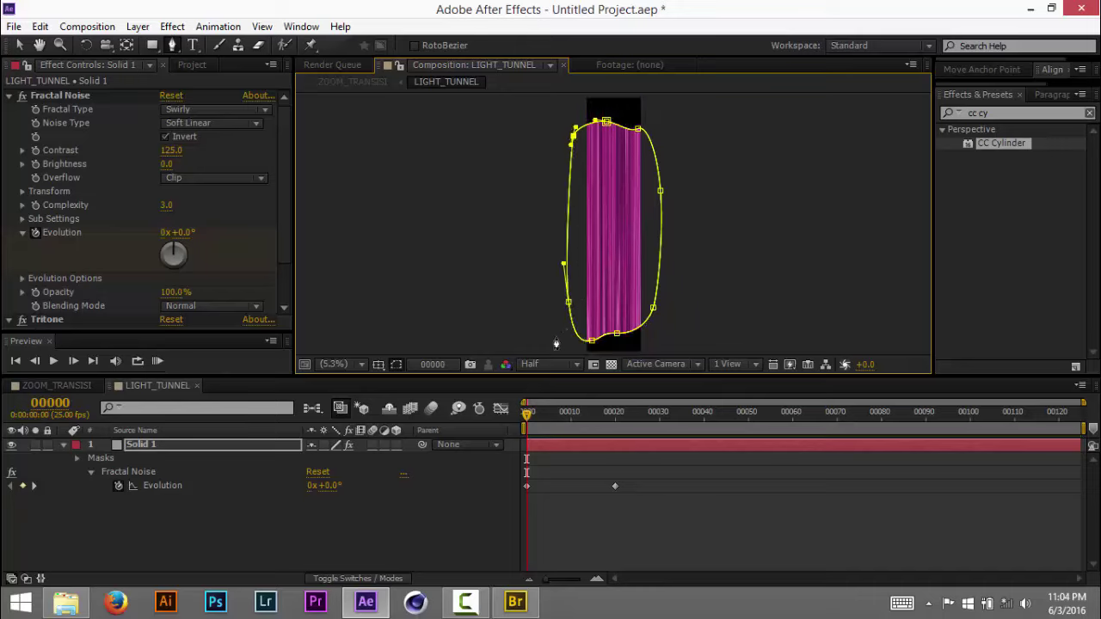
Set Mask 1's feather on Solid 1 to 97 pixels and check the softened tunnel edge in ZOOM_TRANSISI
{"action": "left_click", "coordinate": [217, 443]}
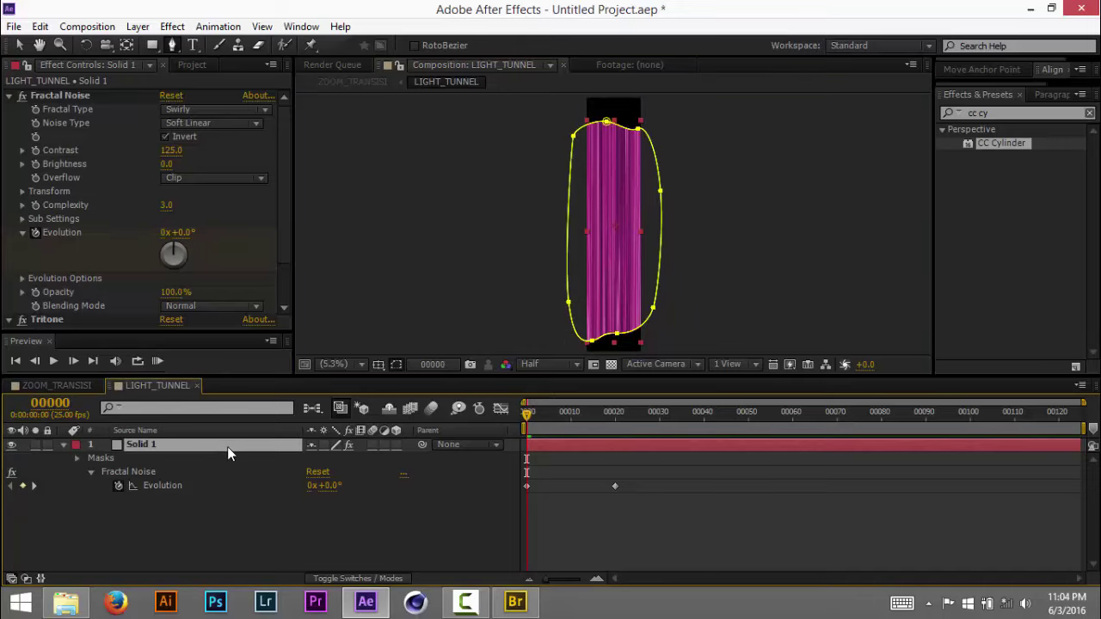
{"action": "key", "text": "f"}
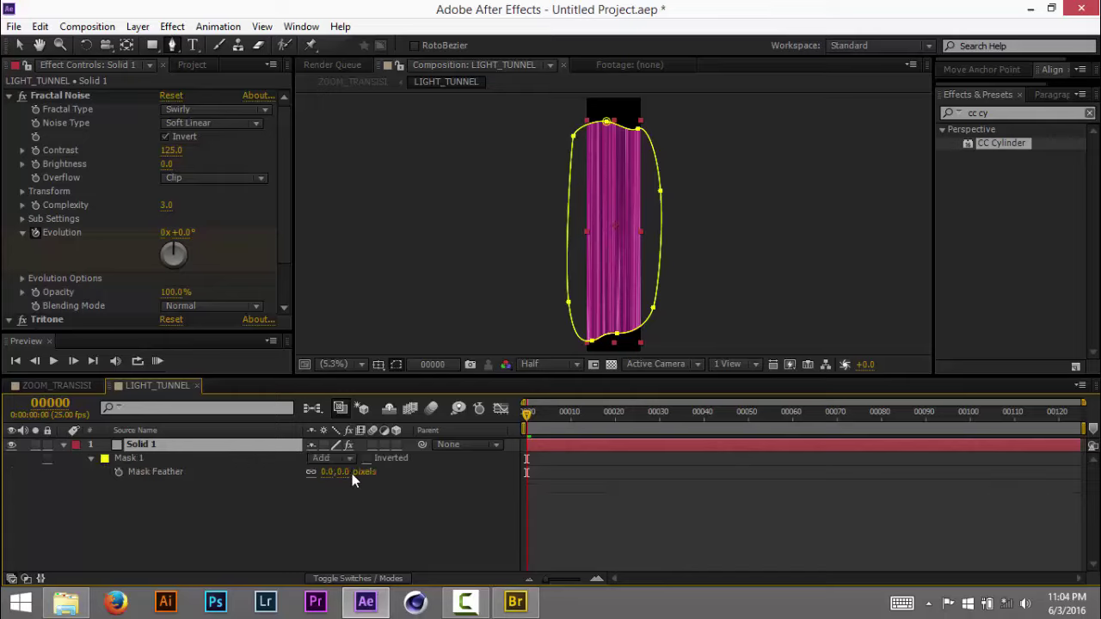
{"action": "left_click", "coordinate": [64, 444]}
{"action": "left_click", "coordinate": [65, 444]}
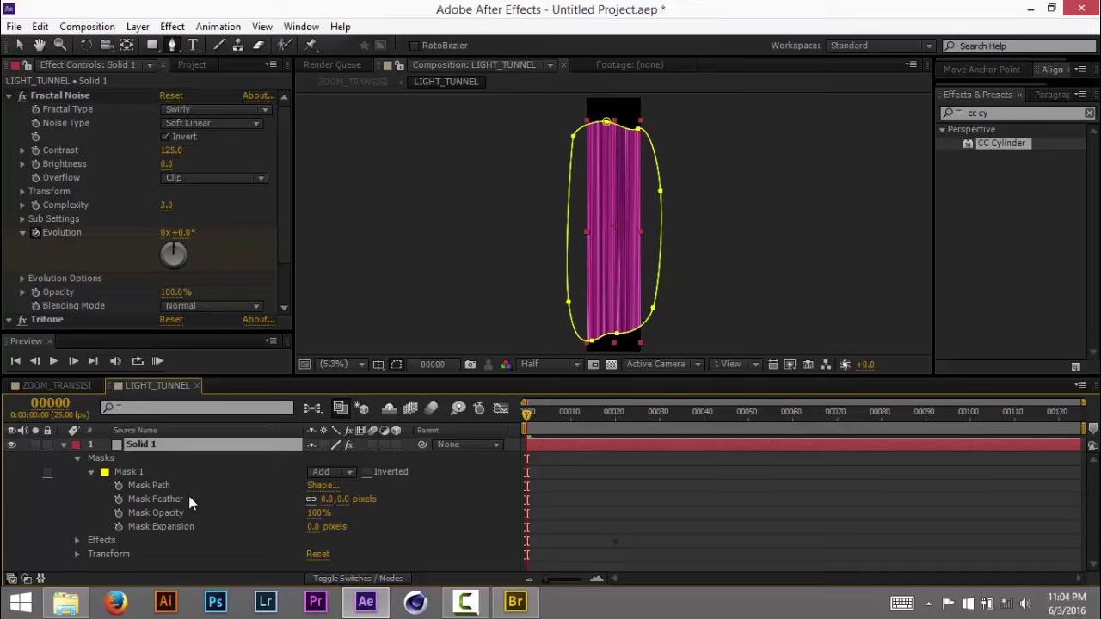
{"action": "left_click_drag", "start_coordinate": [327, 499], "coordinate": [405, 508]}
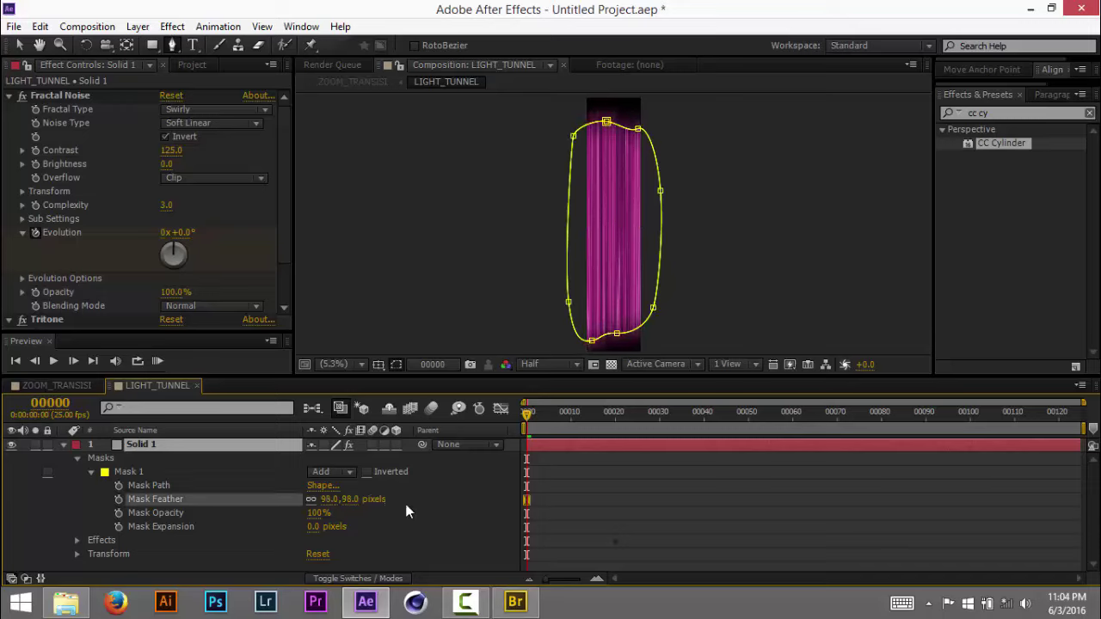
{"action": "left_click", "coordinate": [57, 386]}
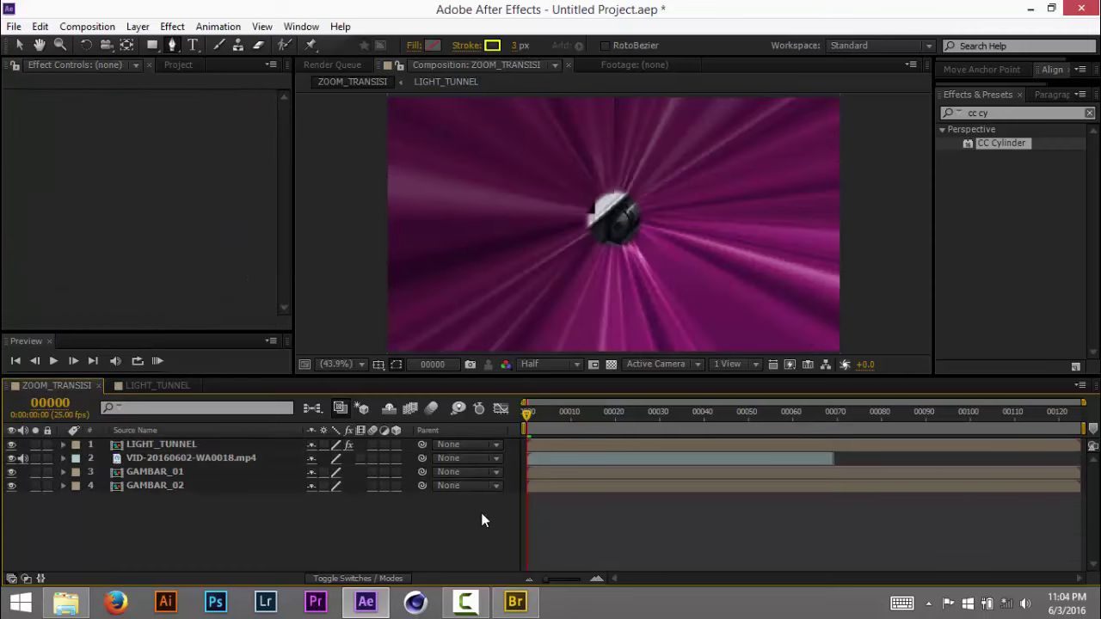
{"action": "mouse_move", "coordinate": [529, 412]}
{"action": "left_mouse_down"}
{"action": "mouse_move", "coordinate": [584, 411]}
{"action": "mouse_move", "coordinate": [542, 411]}
{"action": "left_mouse_up"}
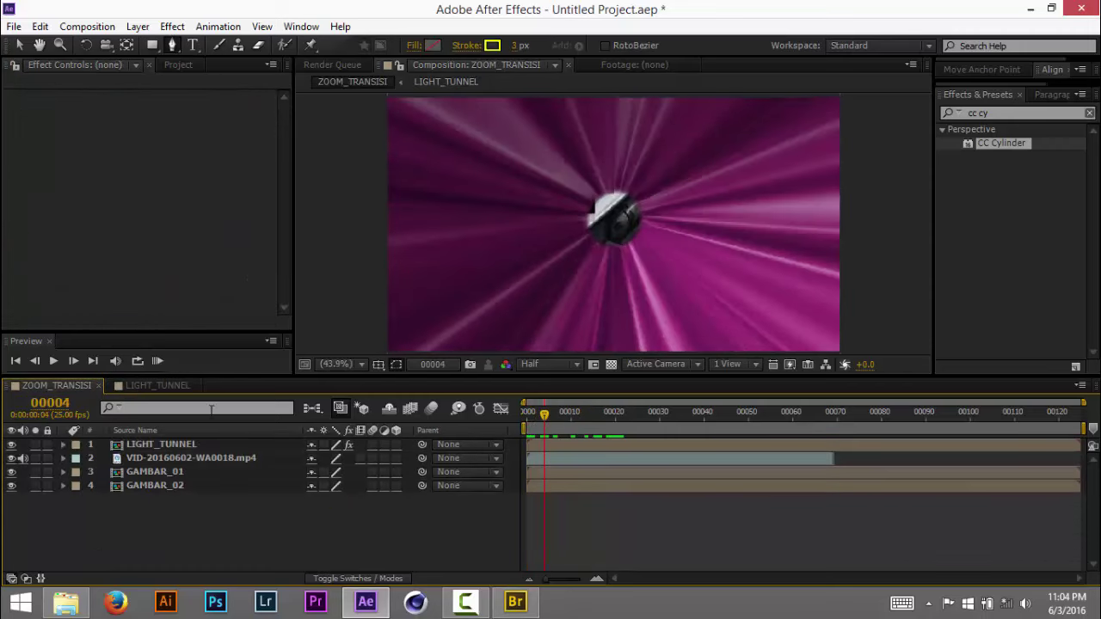
Set the Tritone Highlights color on Solid 1 in the LIGHT_TUNNEL composition to near white
{"action": "left_click", "coordinate": [163, 385]}
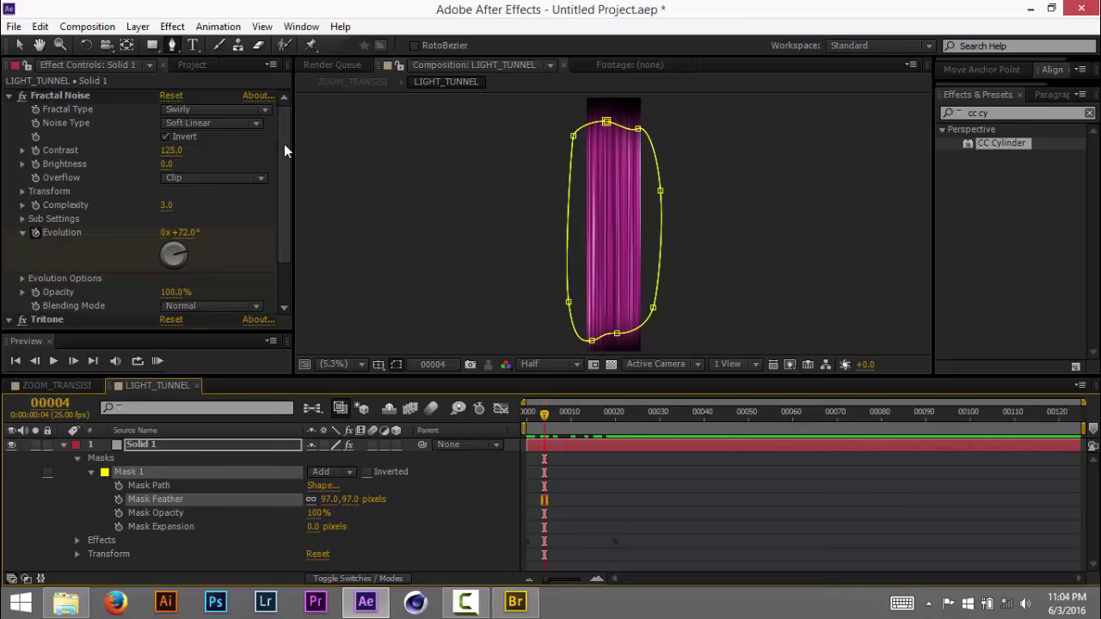
{"action": "scroll", "coordinate": [284, 144], "scroll_direction": "down", "scroll_amount": 3}
{"action": "left_click", "coordinate": [171, 285]}
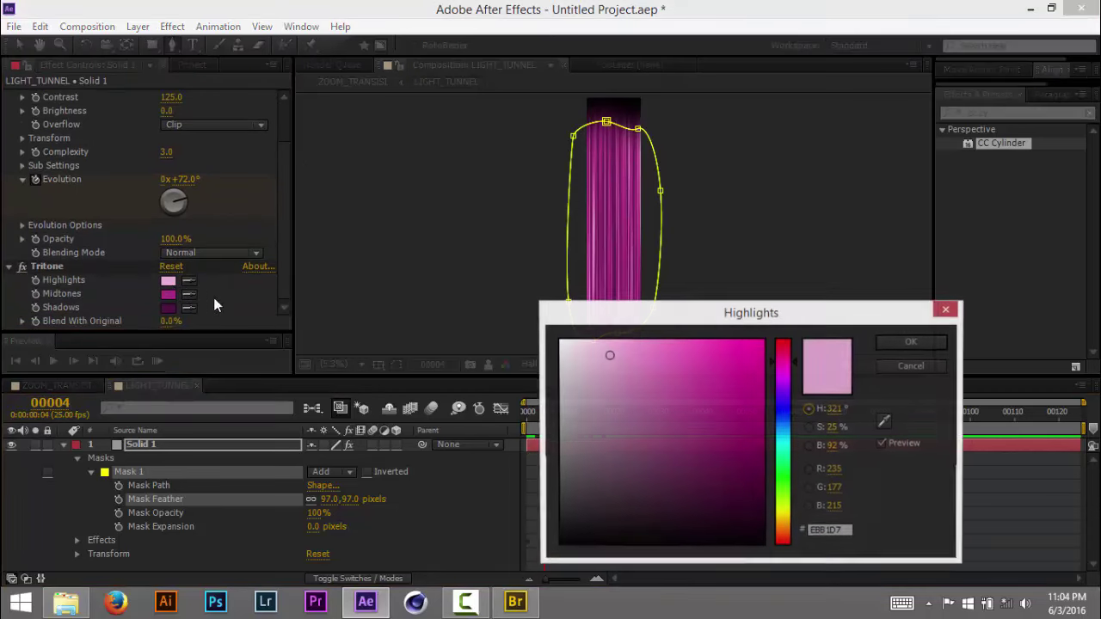
{"action": "left_click_drag", "start_coordinate": [604, 355], "coordinate": [561, 325]}
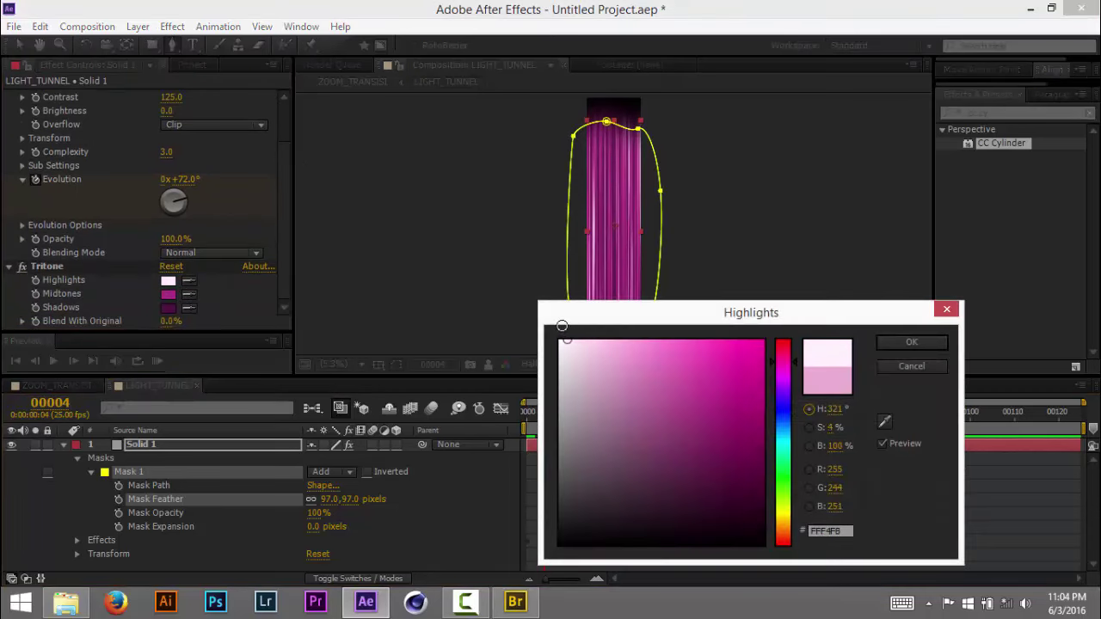
{"action": "left_click", "coordinate": [911, 342]}
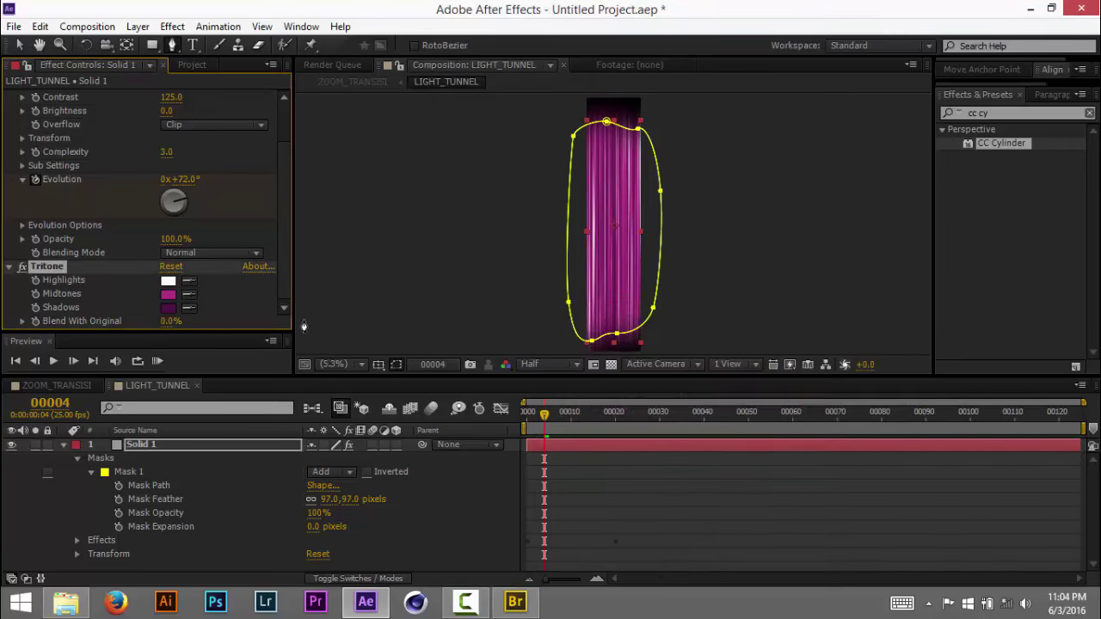
Change Solid 1's Tritone Midtones to blue and its Shadows to black
{"action": "left_click", "coordinate": [170, 294]}
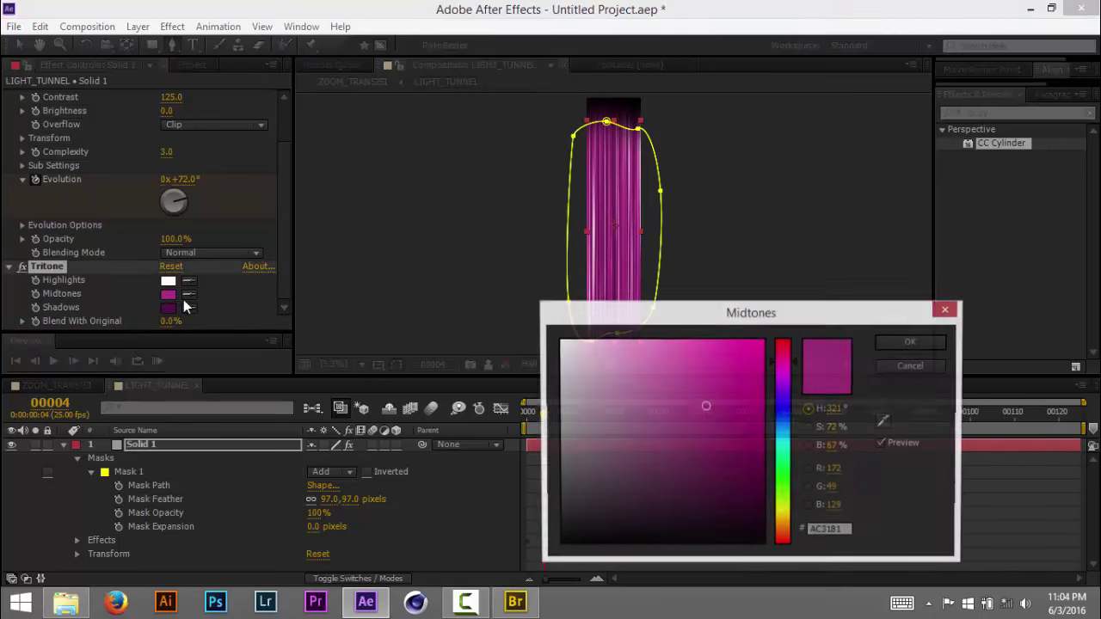
{"action": "left_click", "coordinate": [786, 408]}
{"action": "left_click", "coordinate": [910, 342]}
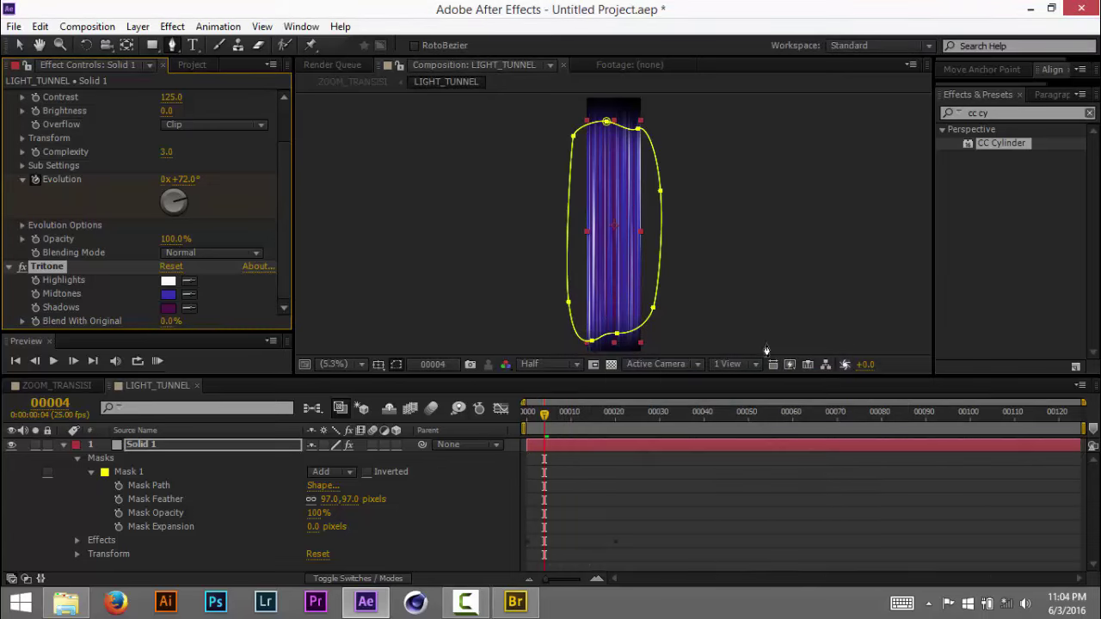
{"action": "left_click", "coordinate": [170, 308]}
{"action": "mouse_move", "coordinate": [701, 431]}
{"action": "left_mouse_down"}
{"action": "mouse_move", "coordinate": [747, 531]}
{"action": "mouse_move", "coordinate": [804, 534]}
{"action": "left_mouse_up"}
{"action": "left_click", "coordinate": [904, 342]}
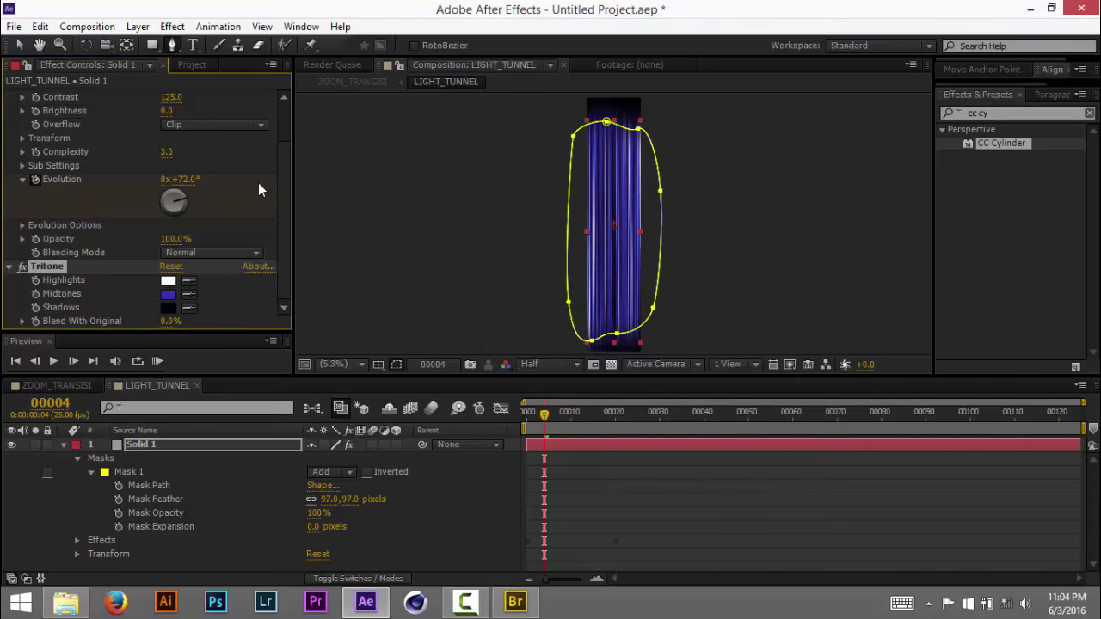
Check the recolored tunnel in ZOOM_TRANSISI, return to frame 0, and move the VID-20160602-WA0018.mp4 layer above LIGHT_TUNNEL
{"action": "left_click", "coordinate": [86, 385]}
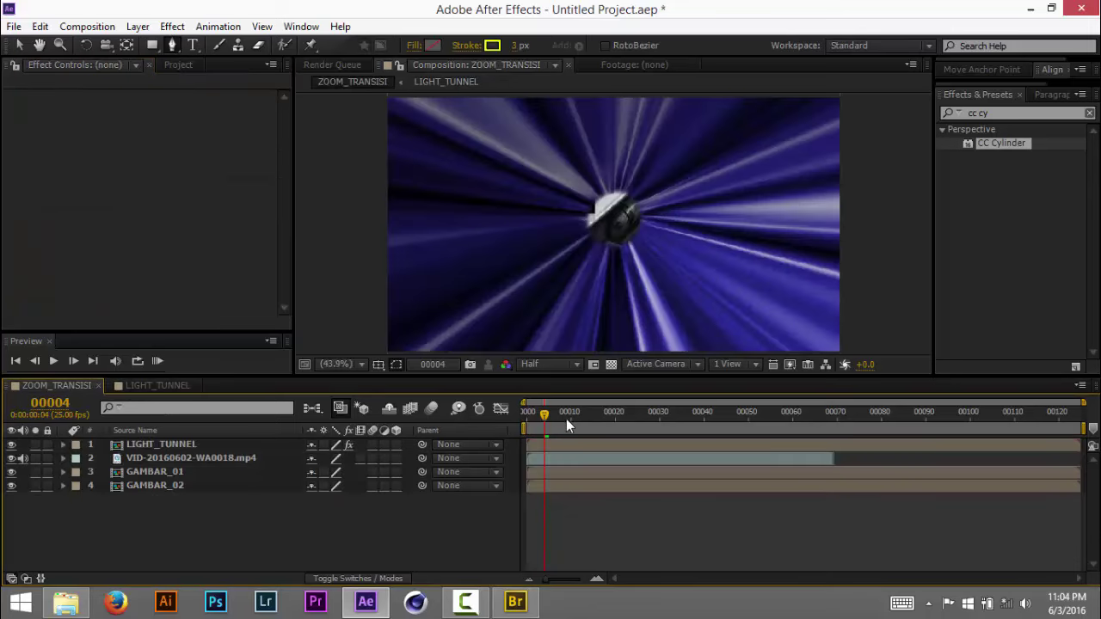
{"action": "left_click_drag", "start_coordinate": [566, 418], "coordinate": [611, 408]}
{"action": "left_click_drag", "start_coordinate": [585, 404], "coordinate": [492, 414]}
{"action": "left_click", "coordinate": [141, 458]}
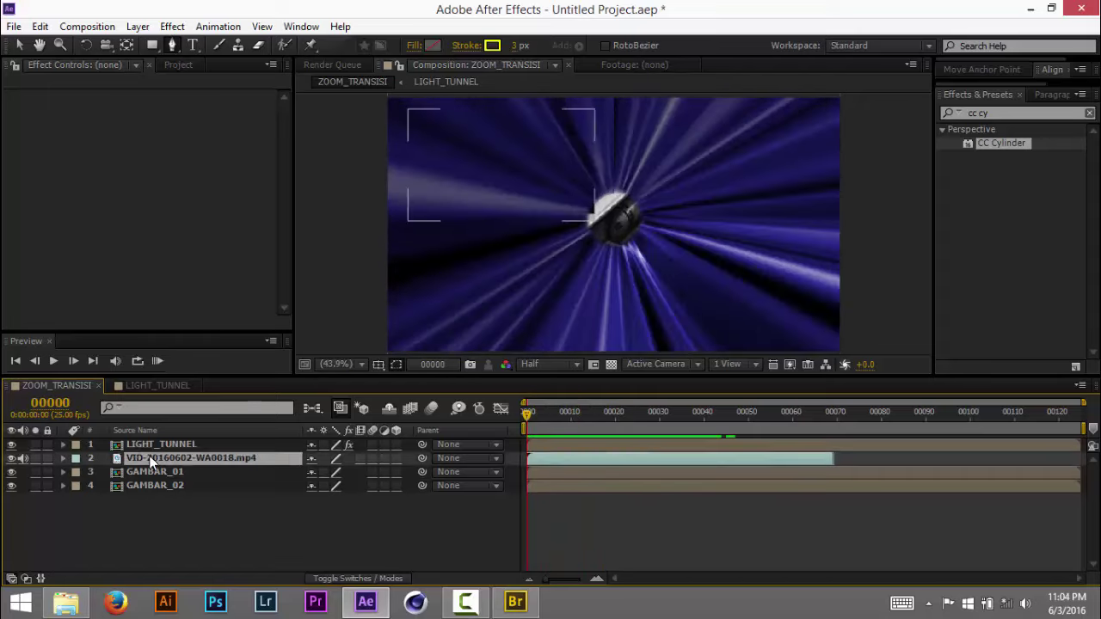
{"action": "left_click_drag", "start_coordinate": [142, 458], "coordinate": [152, 446]}
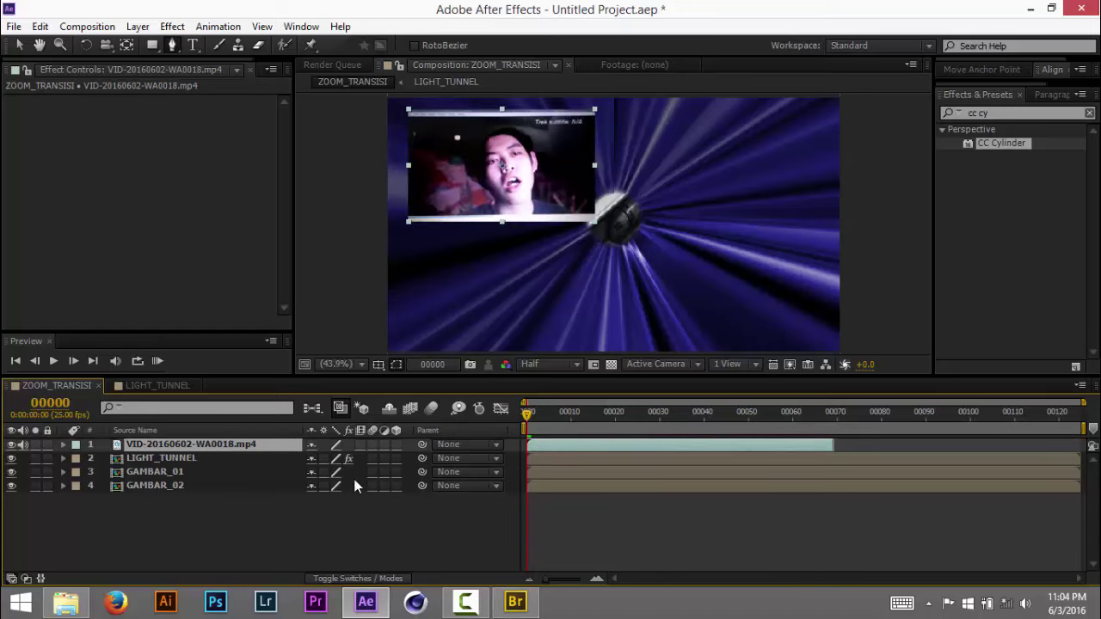
Make LIGHT_TUNNEL, GAMBAR_01 and GAMBAR_02 3D layers and display the composition in 2 Views - Horizontal
{"action": "left_click", "coordinate": [397, 458]}
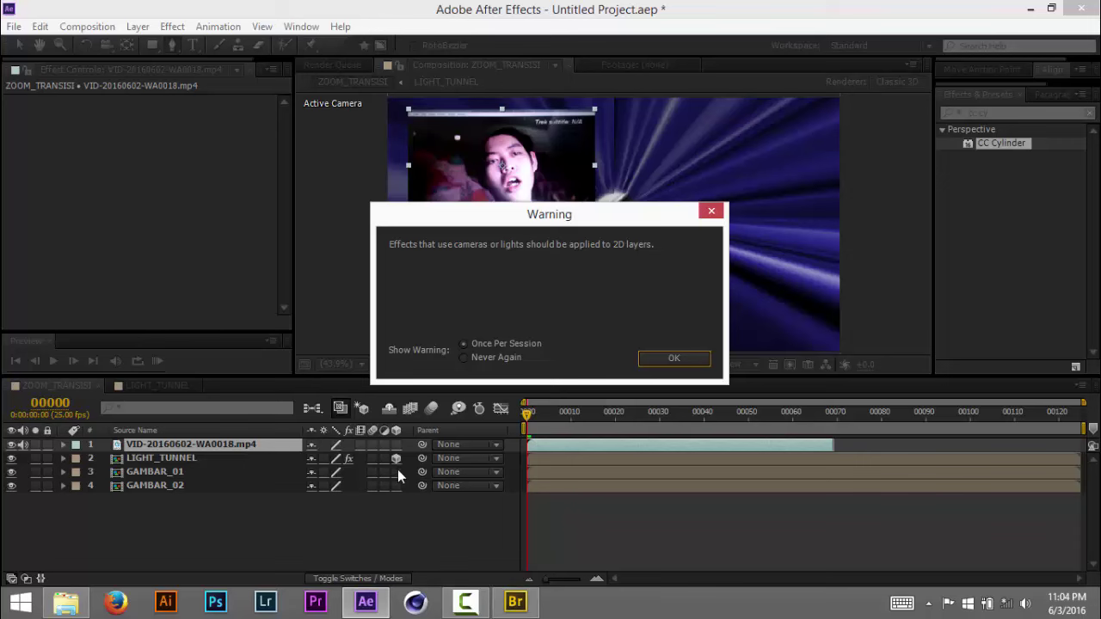
{"action": "left_click", "coordinate": [674, 358]}
{"action": "left_click", "coordinate": [396, 471]}
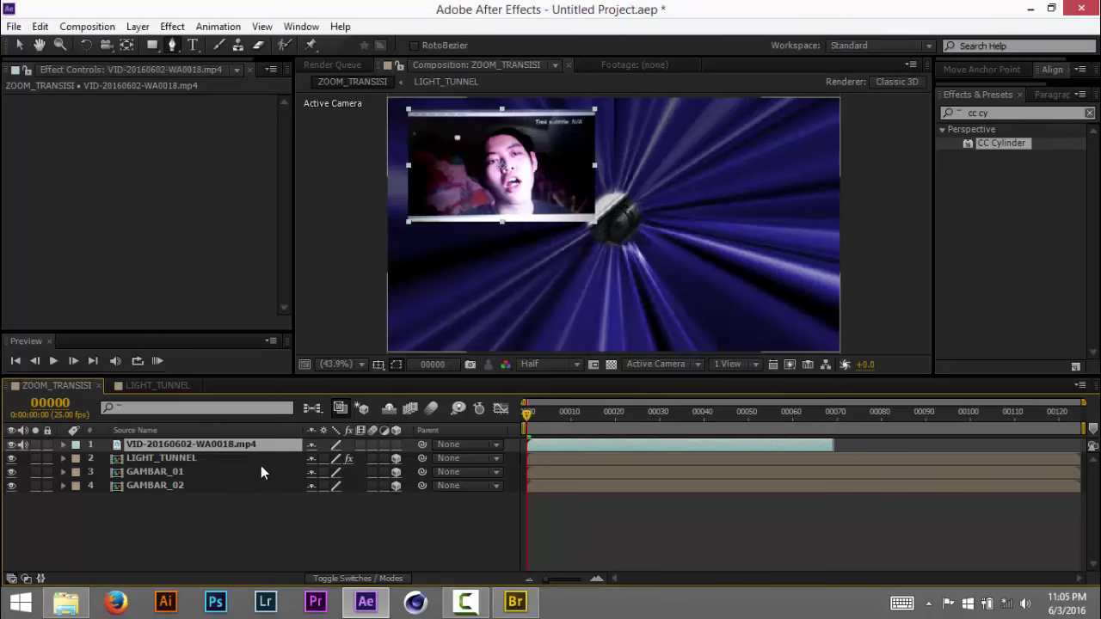
{"action": "left_click", "coordinate": [756, 364]}
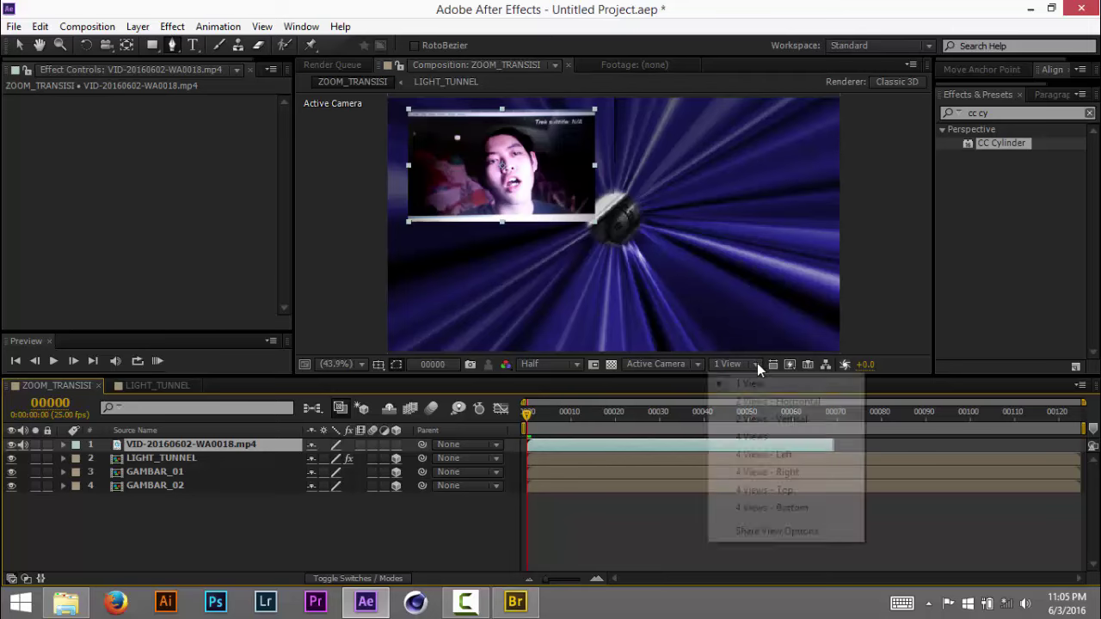
{"action": "left_click", "coordinate": [765, 398]}
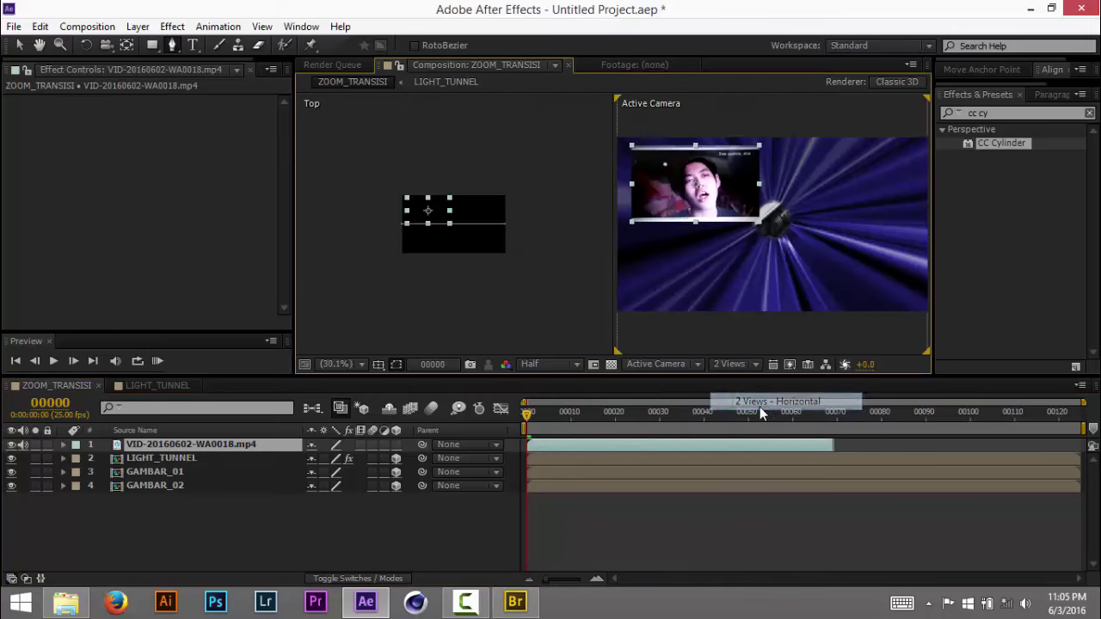
Reorder the layers so that GAMBAR_01 sits directly above LIGHT_TUNNEL
{"action": "left_click", "coordinate": [242, 459]}
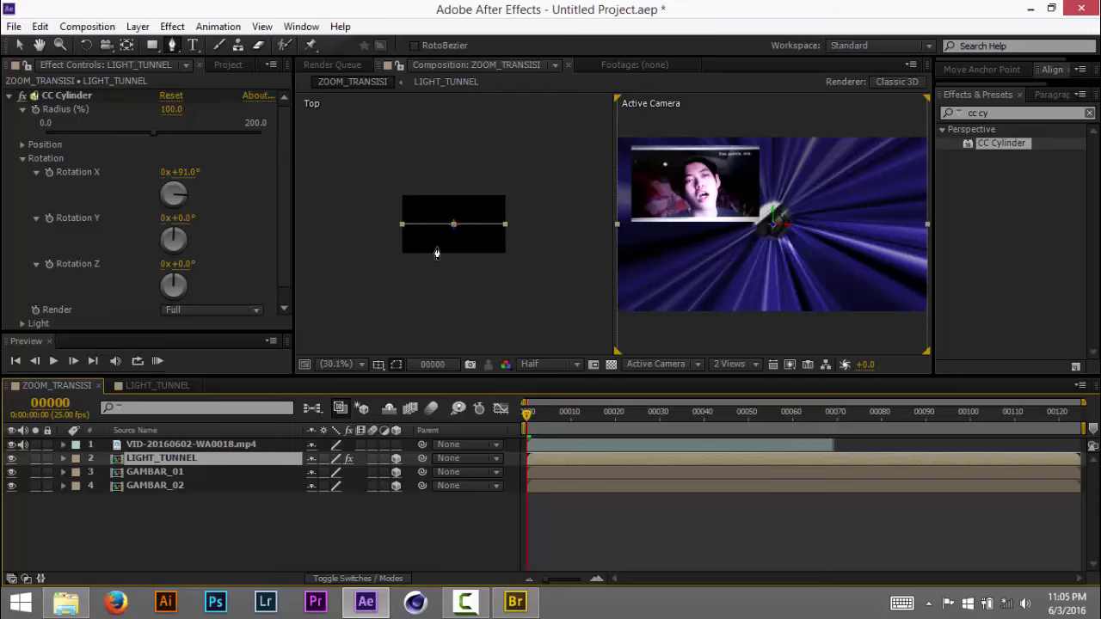
{"action": "left_click_drag", "start_coordinate": [214, 464], "coordinate": [215, 475]}
{"action": "left_click", "coordinate": [214, 458]}
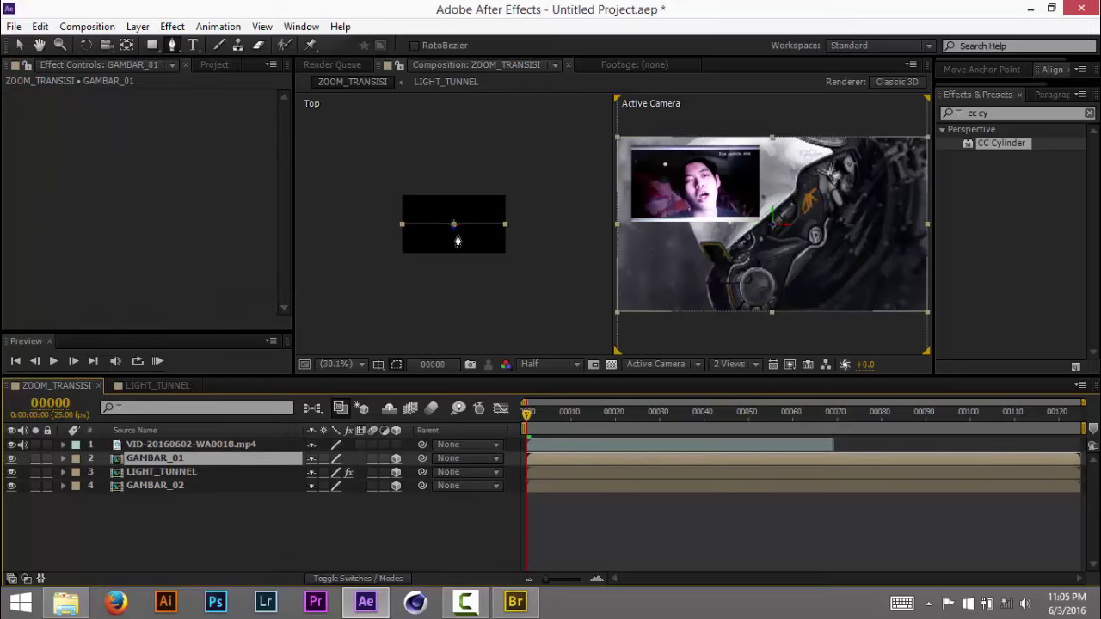
In the Top view, move LIGHT_TUNNEL back along Z behind GAMBAR_01, and move GAMBAR_02 back well behind LIGHT_TUNNEL
{"action": "key", "text": "v"}
{"action": "left_click", "coordinate": [207, 471]}
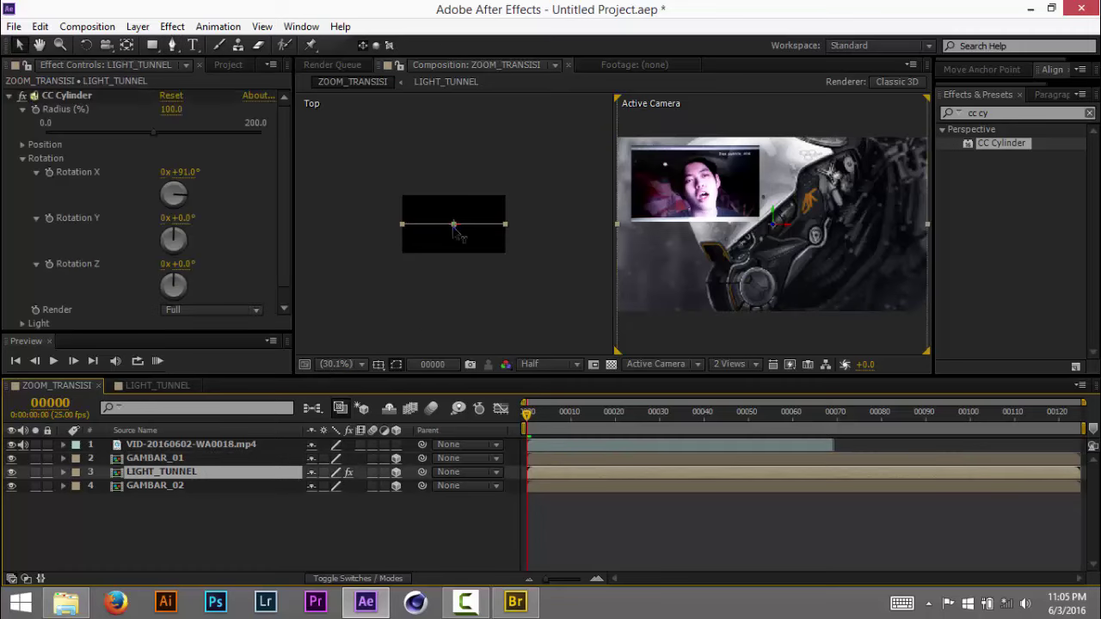
{"action": "left_click_drag", "start_coordinate": [453, 226], "coordinate": [454, 192]}
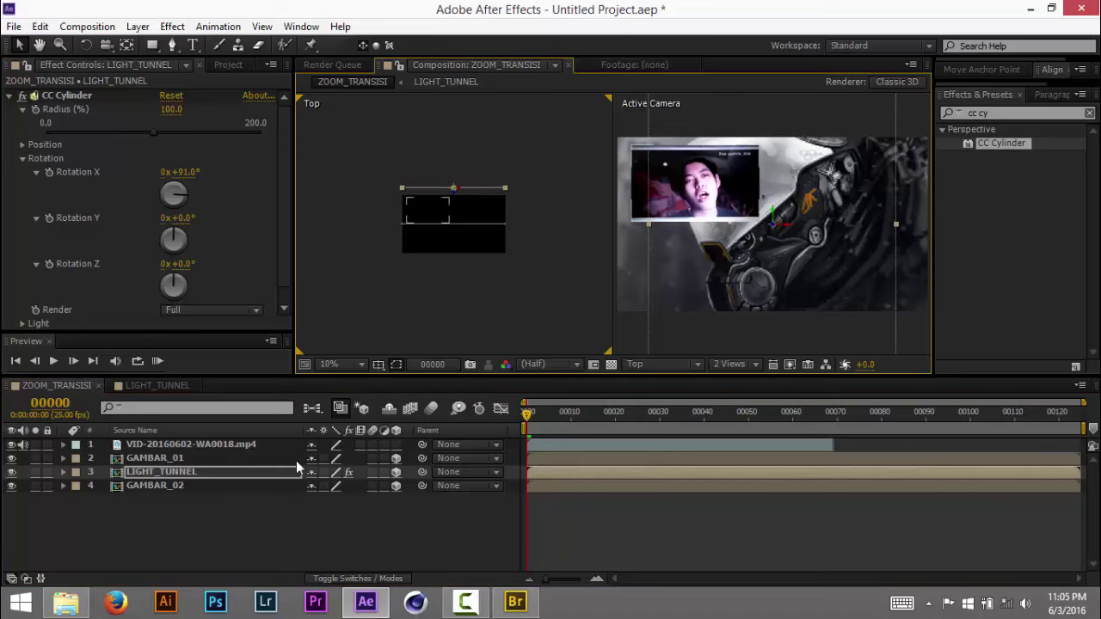
{"action": "left_click", "coordinate": [266, 486]}
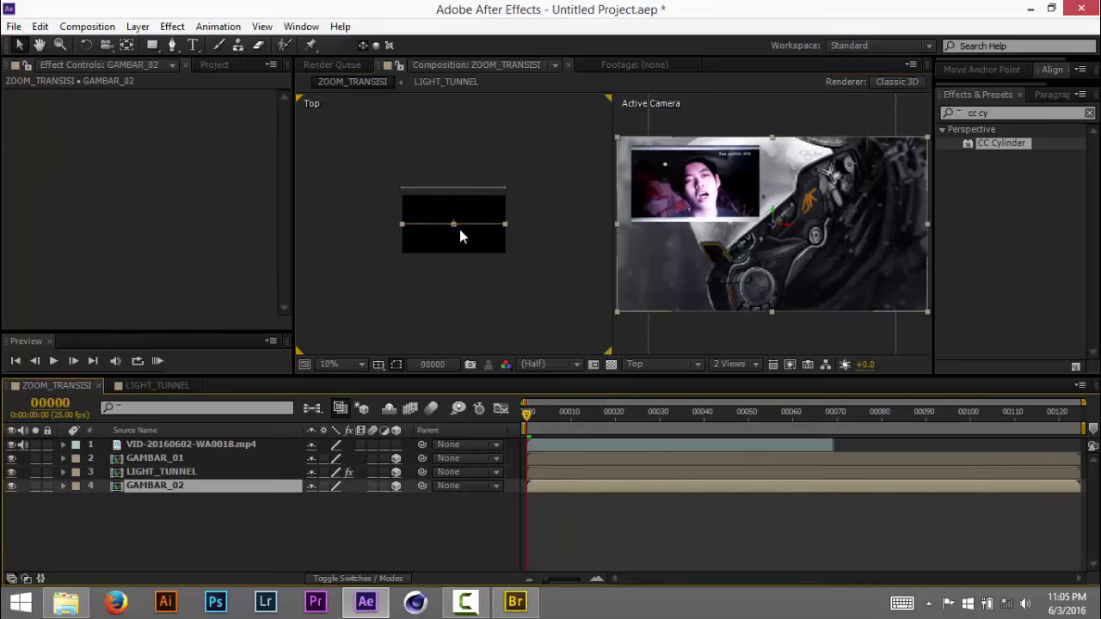
{"action": "left_click_drag", "start_coordinate": [456, 228], "coordinate": [456, 121]}
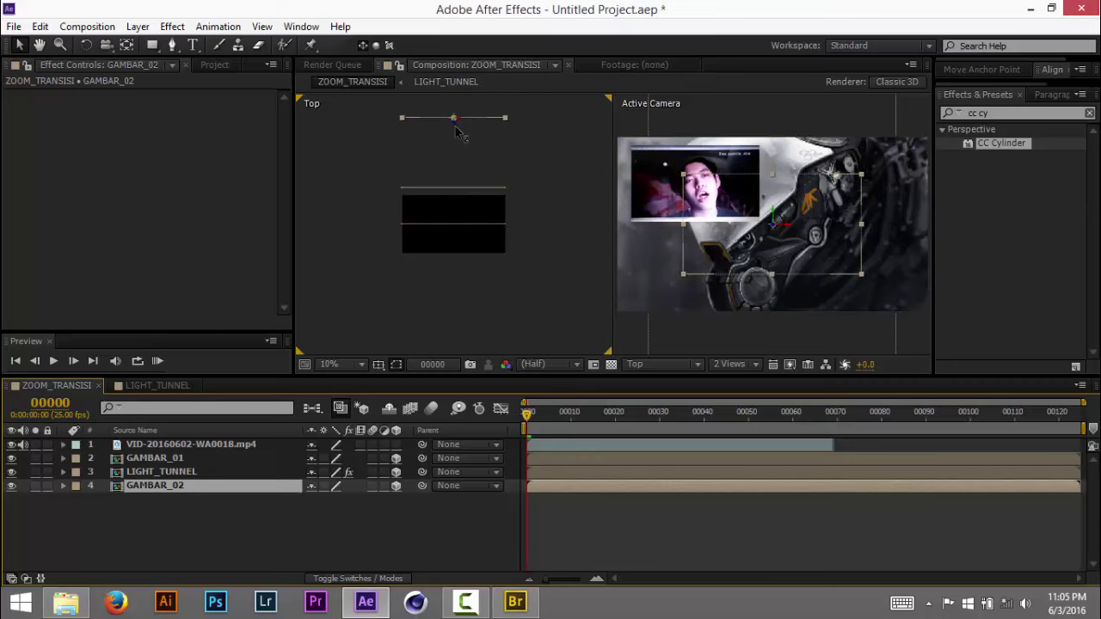
{"action": "left_click_drag", "start_coordinate": [467, 164], "coordinate": [457, 141]}
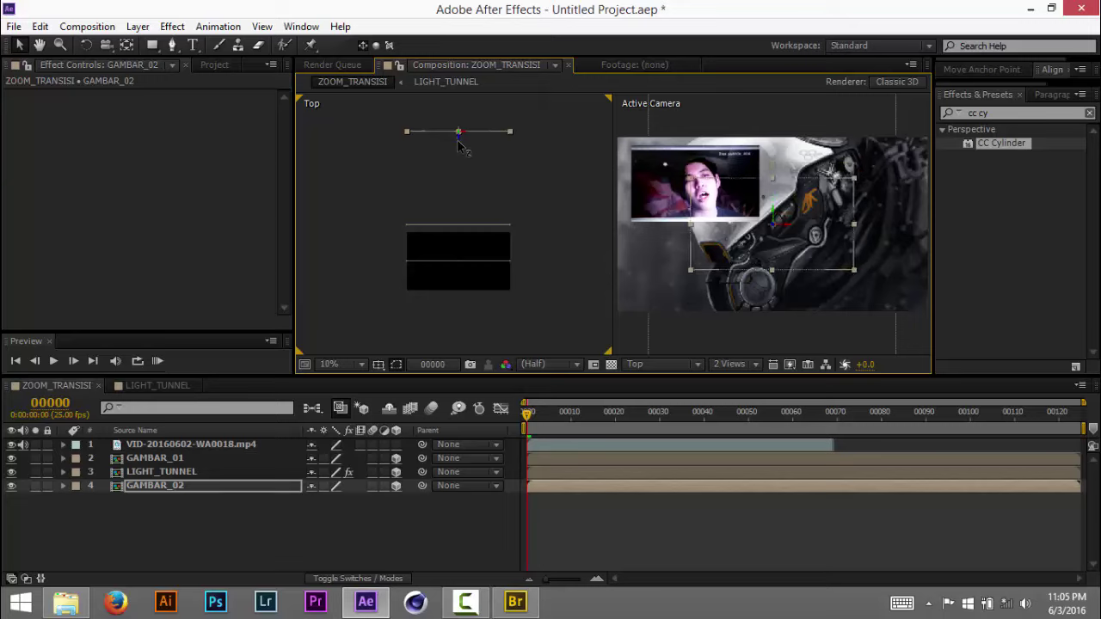
Parent both LIGHT_TUNNEL and GAMBAR_02 to the GAMBAR_01 layer
{"action": "left_click", "coordinate": [252, 503]}
{"action": "left_click", "coordinate": [253, 473]}
{"action": "left_click", "coordinate": [350, 488], "text": "ctrl"}
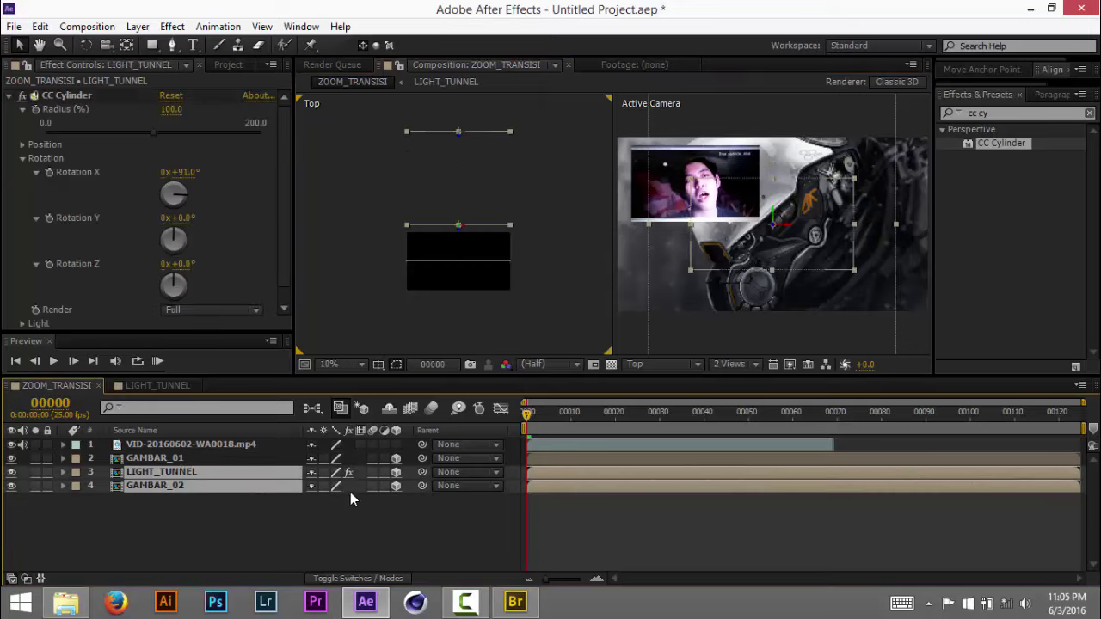
{"action": "left_click_drag", "start_coordinate": [388, 477], "coordinate": [291, 464]}
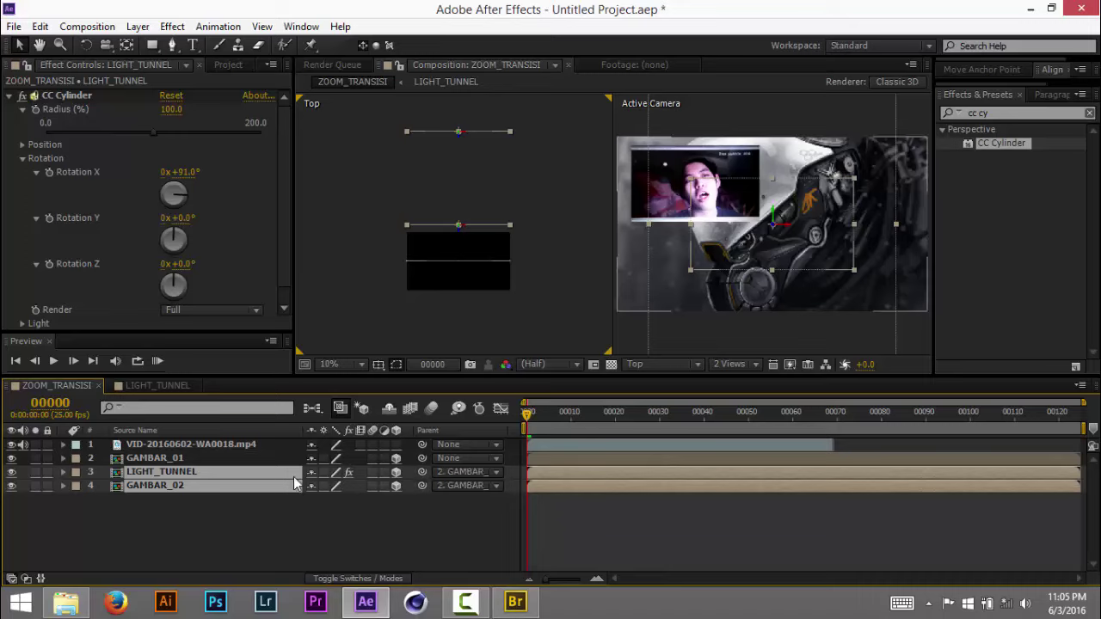
{"action": "left_click", "coordinate": [486, 539]}
Keyframe GAMBAR_01's Position from 640, 360, 0 at frame 33 to 640, 360, -1049 at frame 40
{"action": "left_click", "coordinate": [558, 458]}
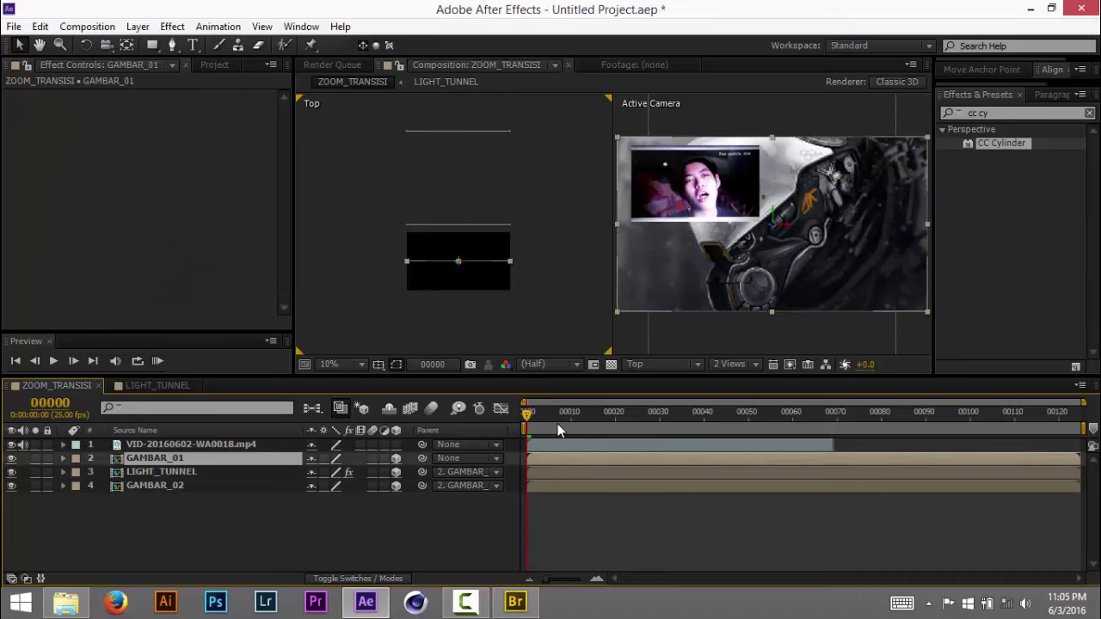
{"action": "left_click_drag", "start_coordinate": [526, 413], "coordinate": [672, 401]}
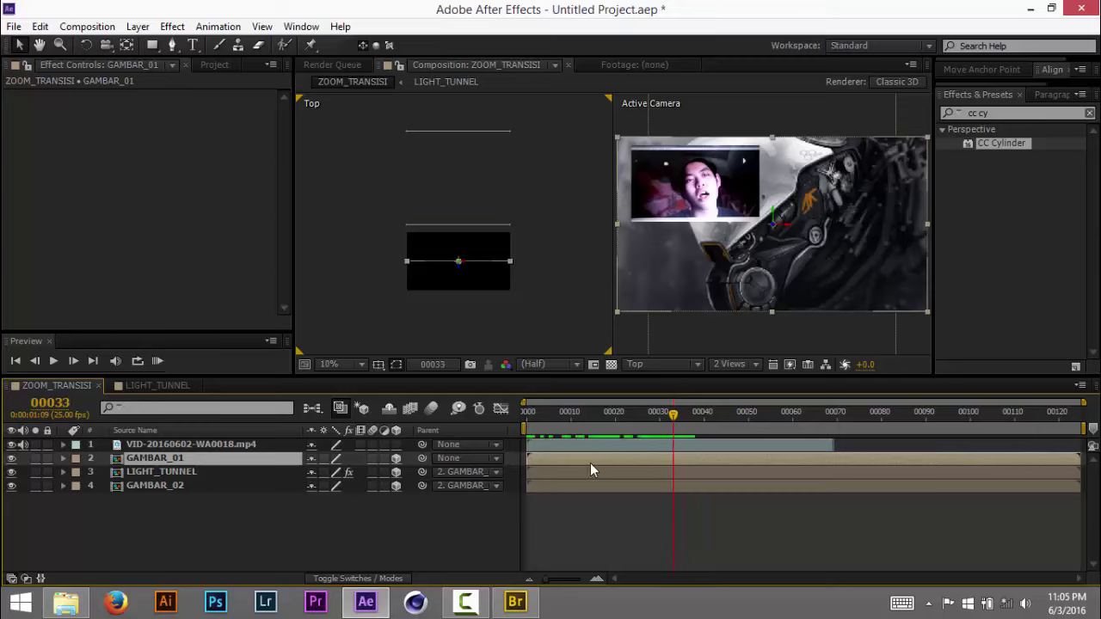
{"action": "key", "text": "p"}
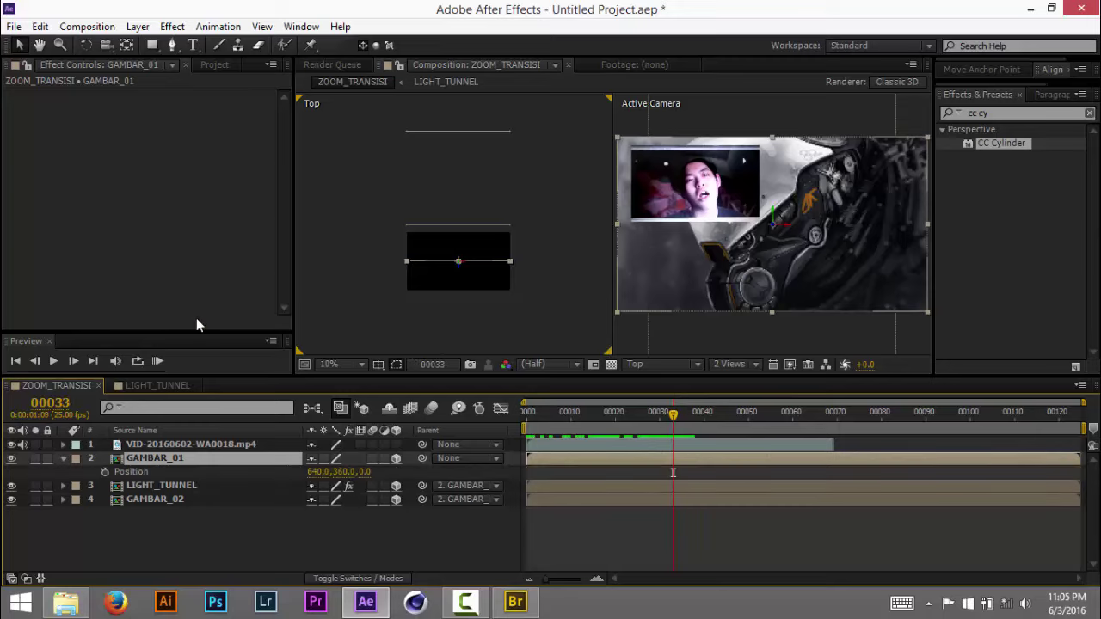
{"action": "left_click", "coordinate": [104, 471]}
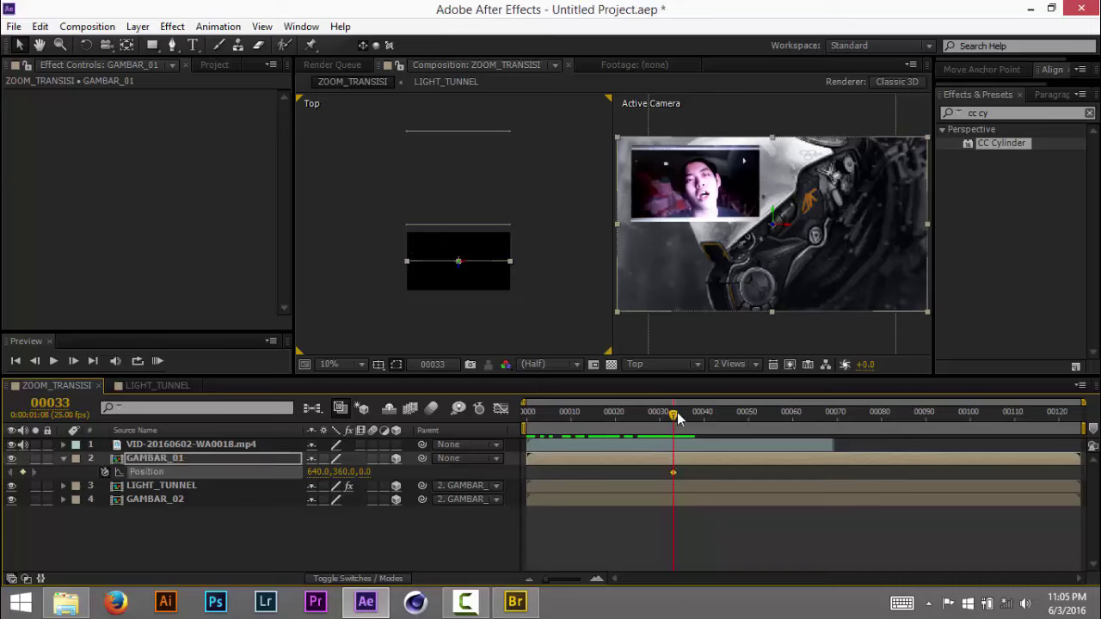
{"action": "left_click_drag", "start_coordinate": [675, 417], "coordinate": [707, 418]}
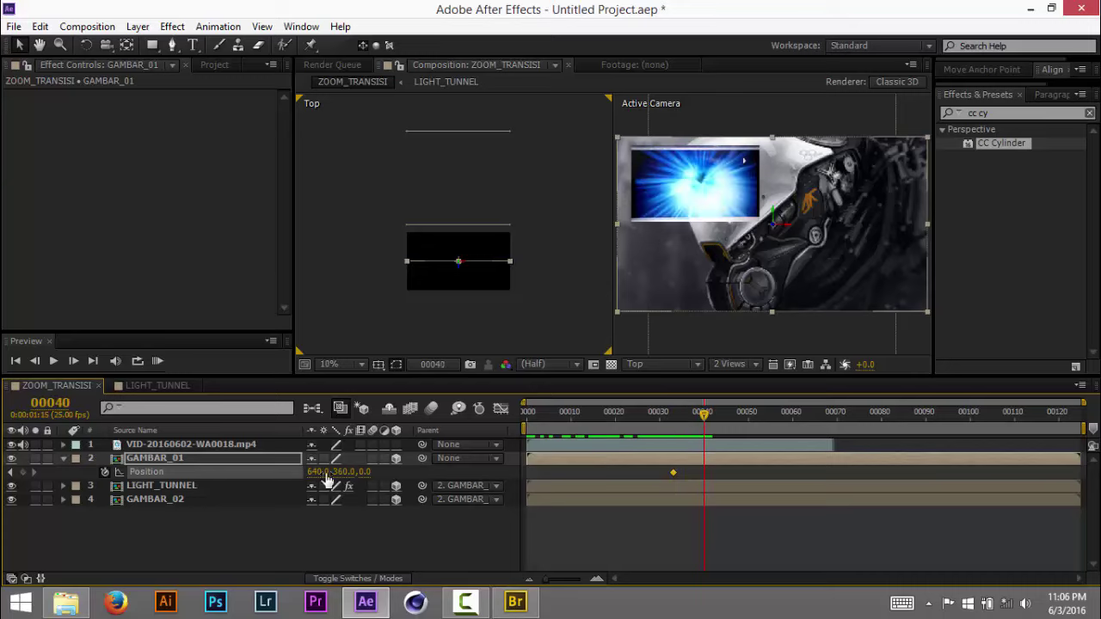
{"action": "left_click_drag", "start_coordinate": [364, 471], "coordinate": [353, 381]}
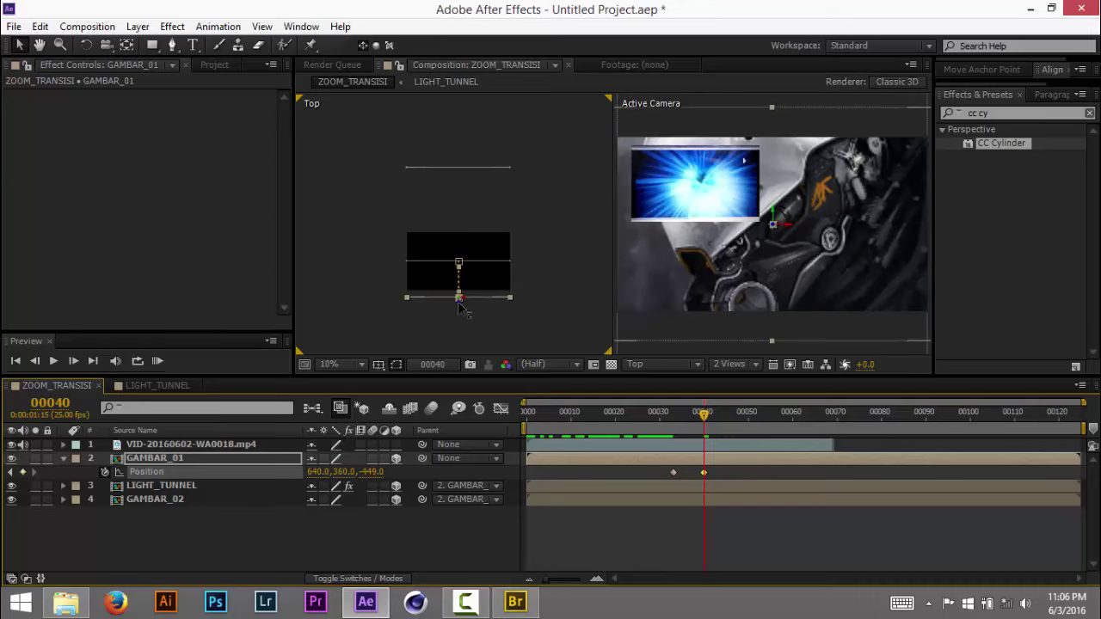
{"action": "left_click_drag", "start_coordinate": [458, 305], "coordinate": [463, 353]}
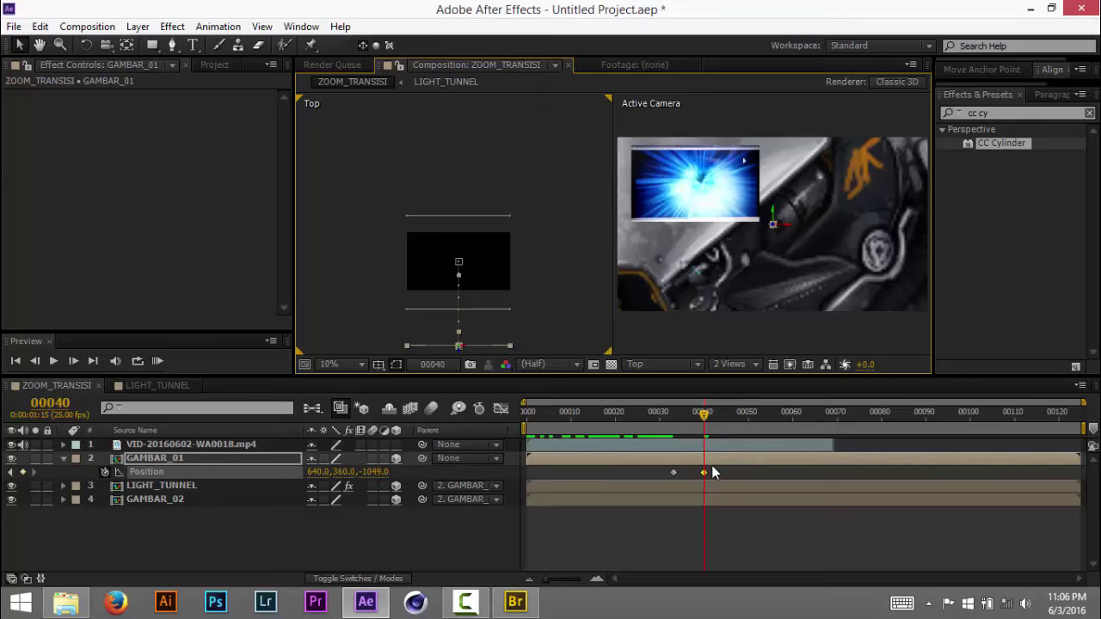
Keyframe GAMBAR_01's Opacity from 100% at frame 40 to 0% at frame 42 and check the fade
{"action": "key", "text": "t"}
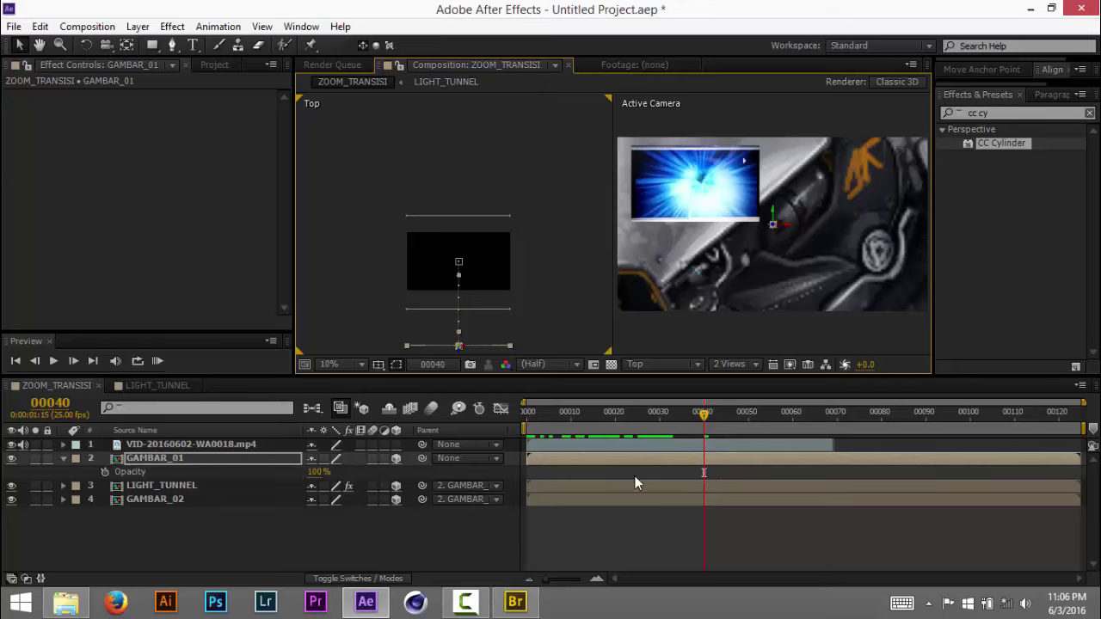
{"action": "left_click", "coordinate": [104, 472]}
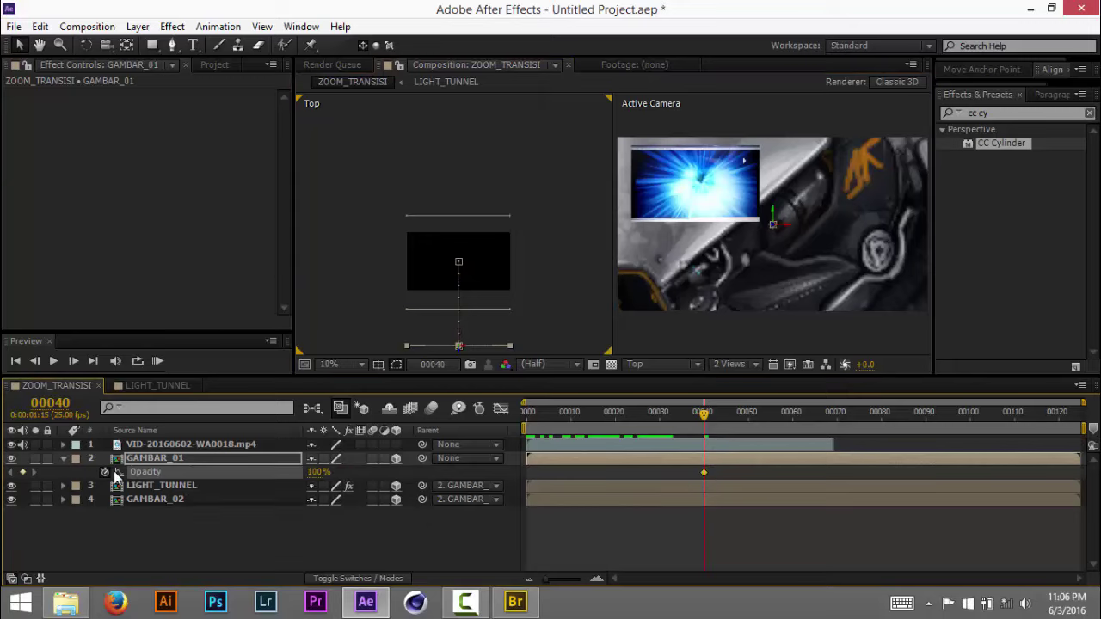
{"action": "left_click_drag", "start_coordinate": [703, 415], "coordinate": [711, 415]}
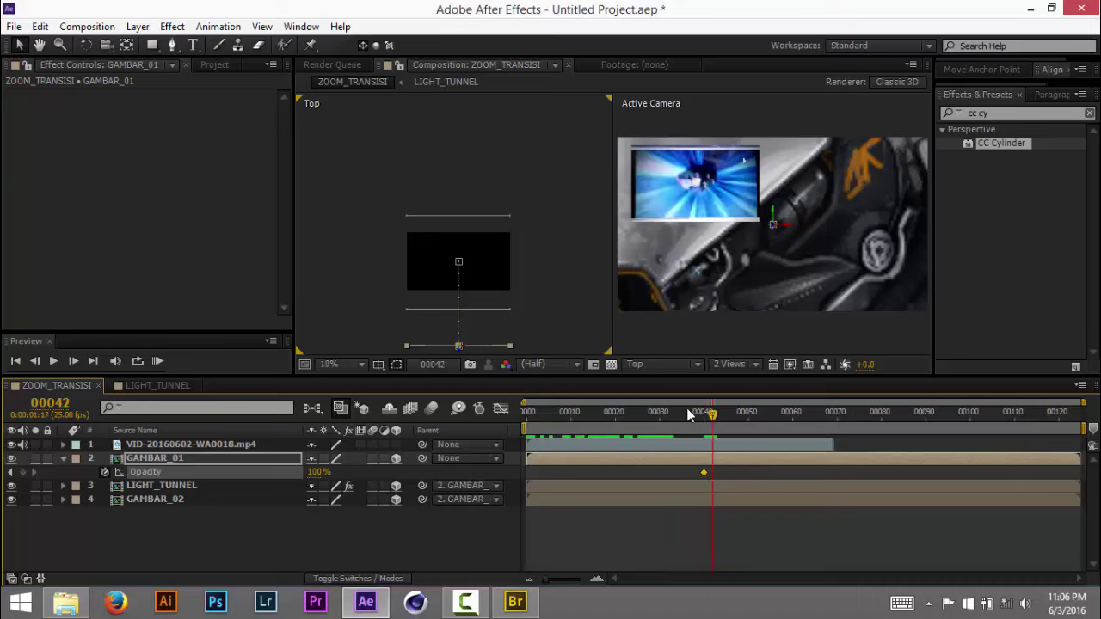
{"action": "left_click_drag", "start_coordinate": [312, 473], "coordinate": [278, 472]}
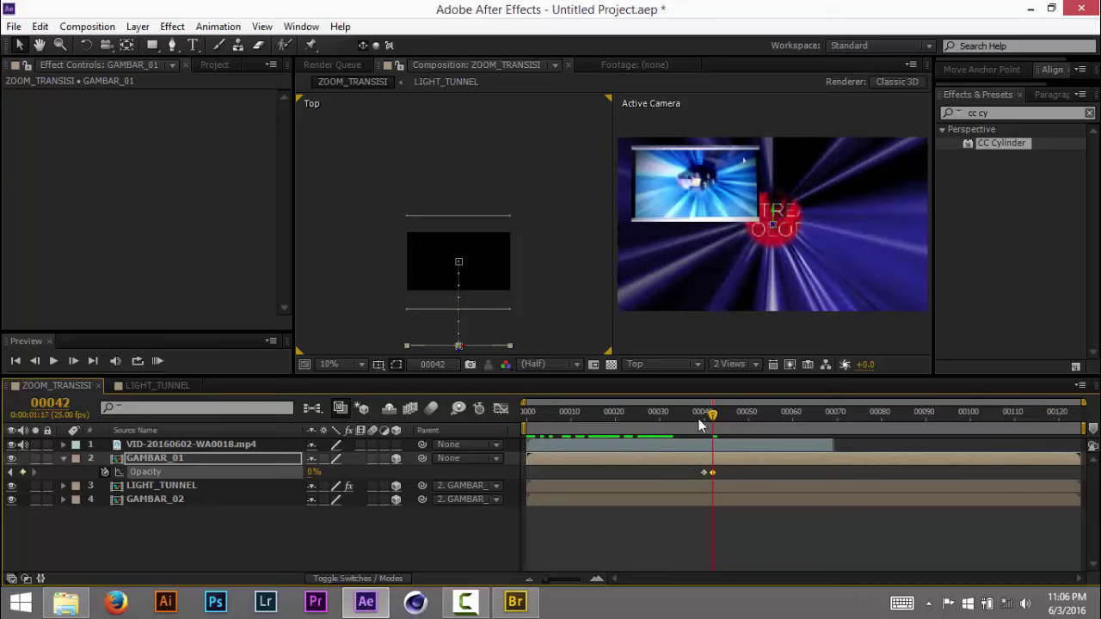
{"action": "mouse_move", "coordinate": [711, 414]}
{"action": "left_mouse_down"}
{"action": "mouse_move", "coordinate": [684, 414]}
{"action": "mouse_move", "coordinate": [698, 415]}
{"action": "left_mouse_up"}
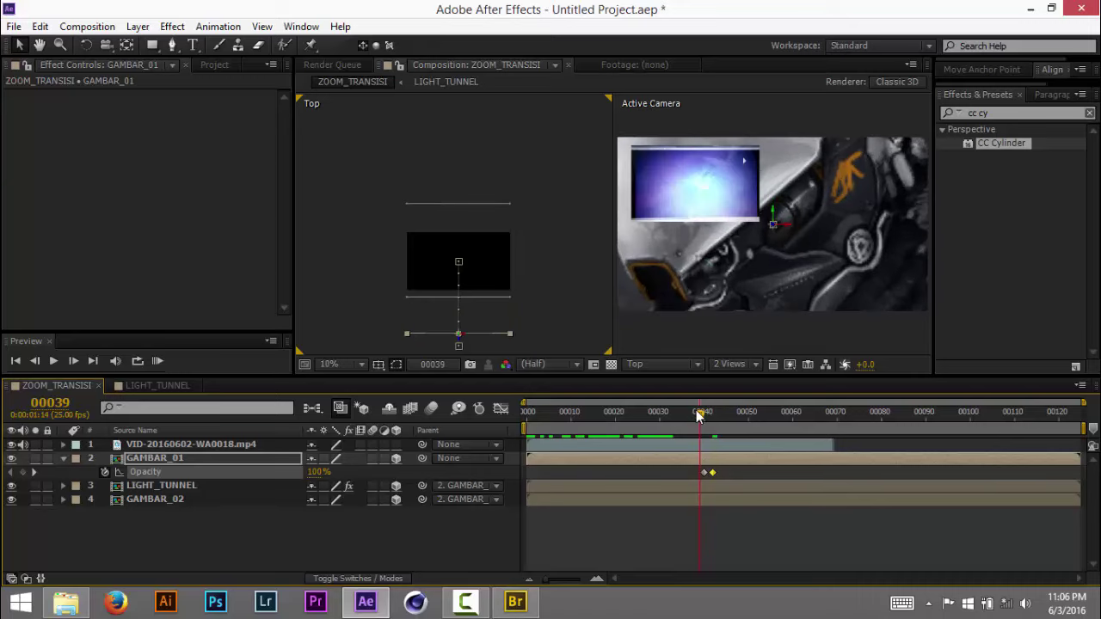
Shift GAMBAR_01's Opacity fade two frames earlier to frames 38 and 40, and keyframe its Position at 640, 360, -1640 on frame 47
{"action": "left_click_drag", "start_coordinate": [704, 473], "coordinate": [697, 473]}
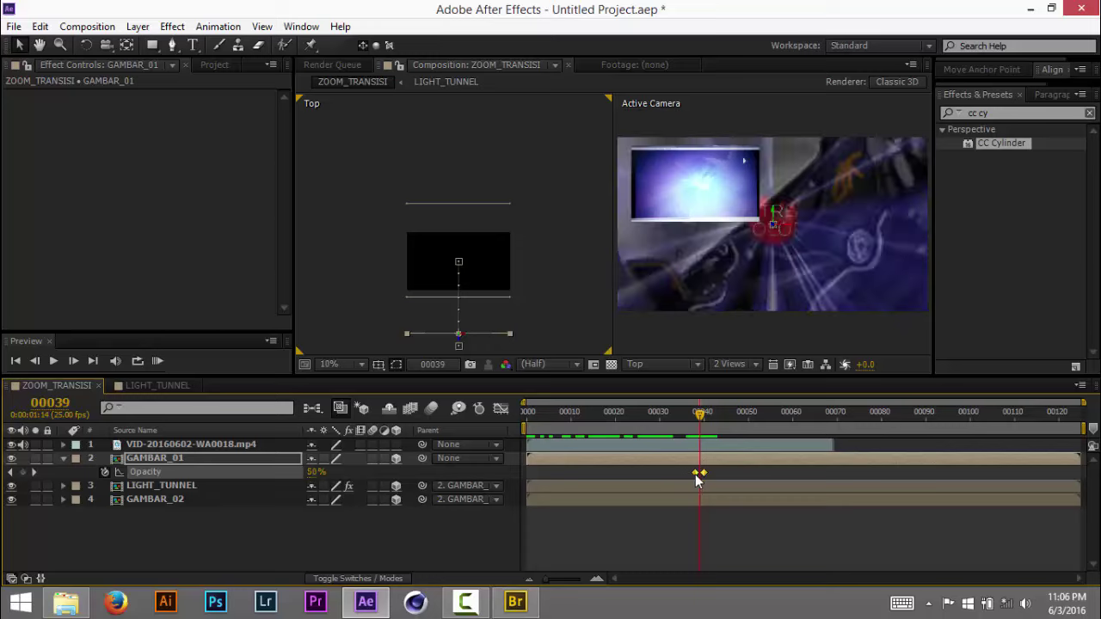
{"action": "left_click", "coordinate": [713, 481]}
{"action": "left_click_drag", "start_coordinate": [701, 415], "coordinate": [735, 419]}
{"action": "left_click", "coordinate": [722, 459]}
{"action": "key", "text": "shift+p"}
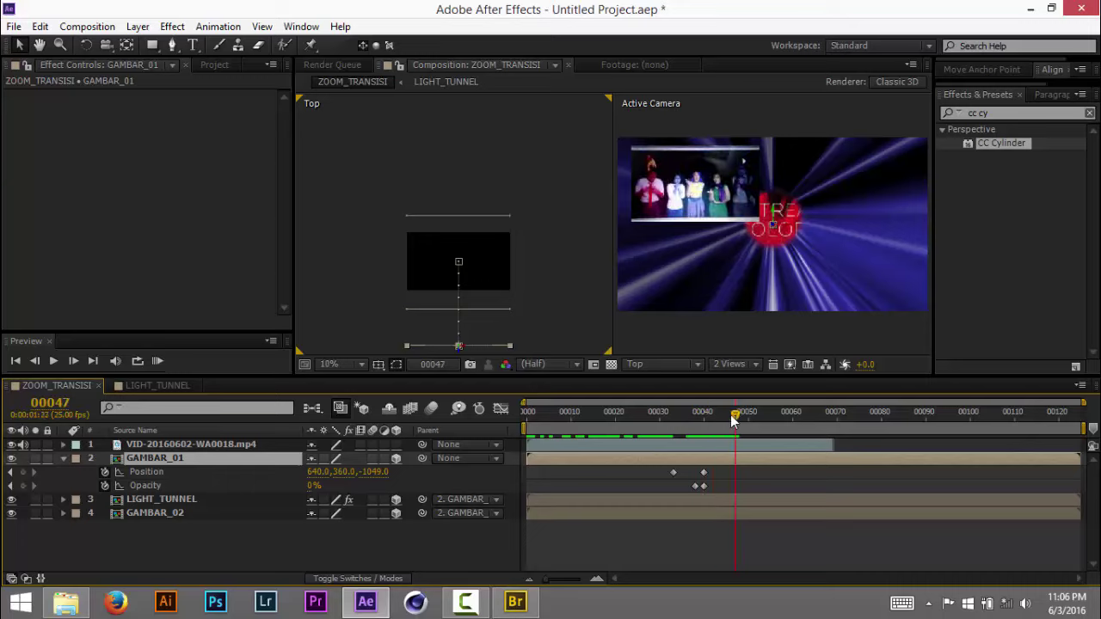
{"action": "left_click_drag", "start_coordinate": [376, 472], "coordinate": [287, 484]}
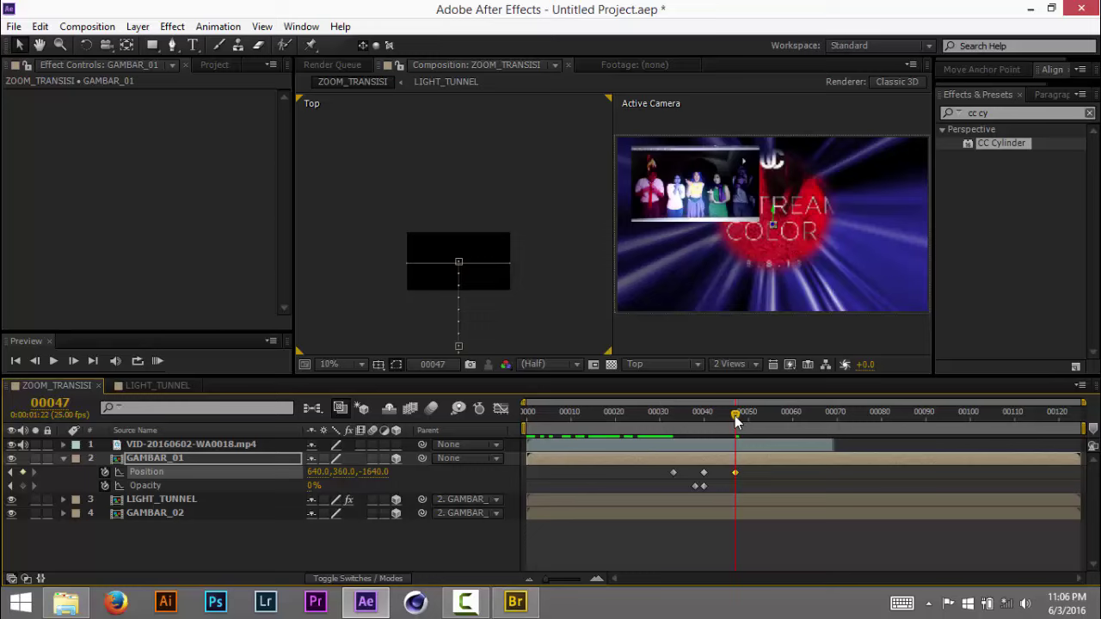
Keyframe LIGHT_TUNNEL's Opacity from 100% at frame 44 to 0% at frame 46
{"action": "mouse_move", "coordinate": [732, 418]}
{"action": "left_mouse_down"}
{"action": "mouse_move", "coordinate": [705, 419]}
{"action": "mouse_move", "coordinate": [722, 417]}
{"action": "left_mouse_up"}
{"action": "left_click", "coordinate": [722, 498]}
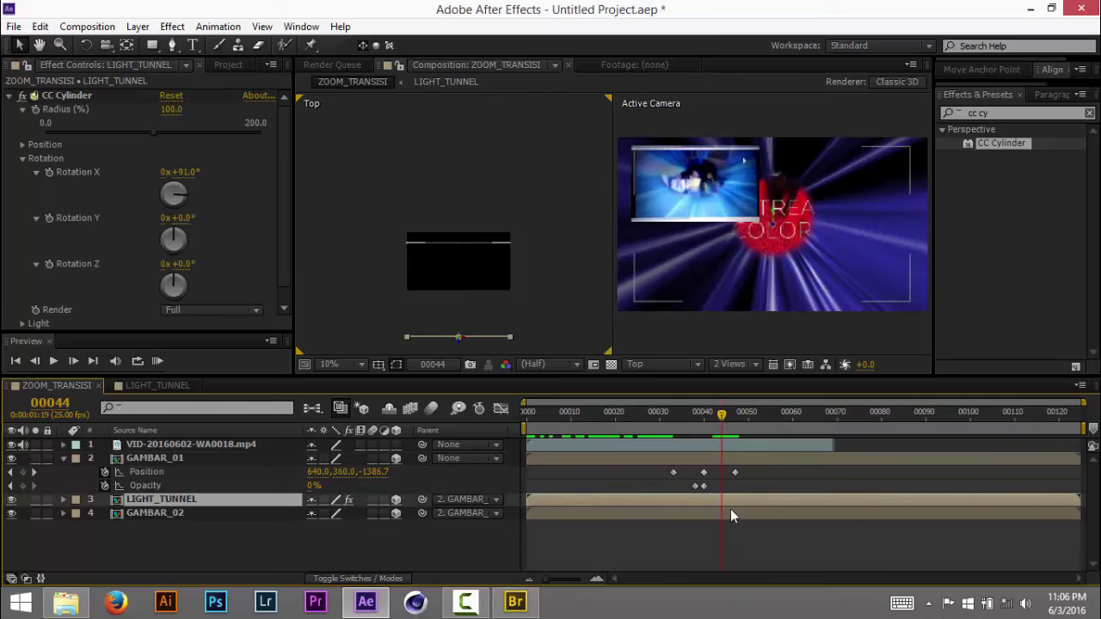
{"action": "key", "text": "t"}
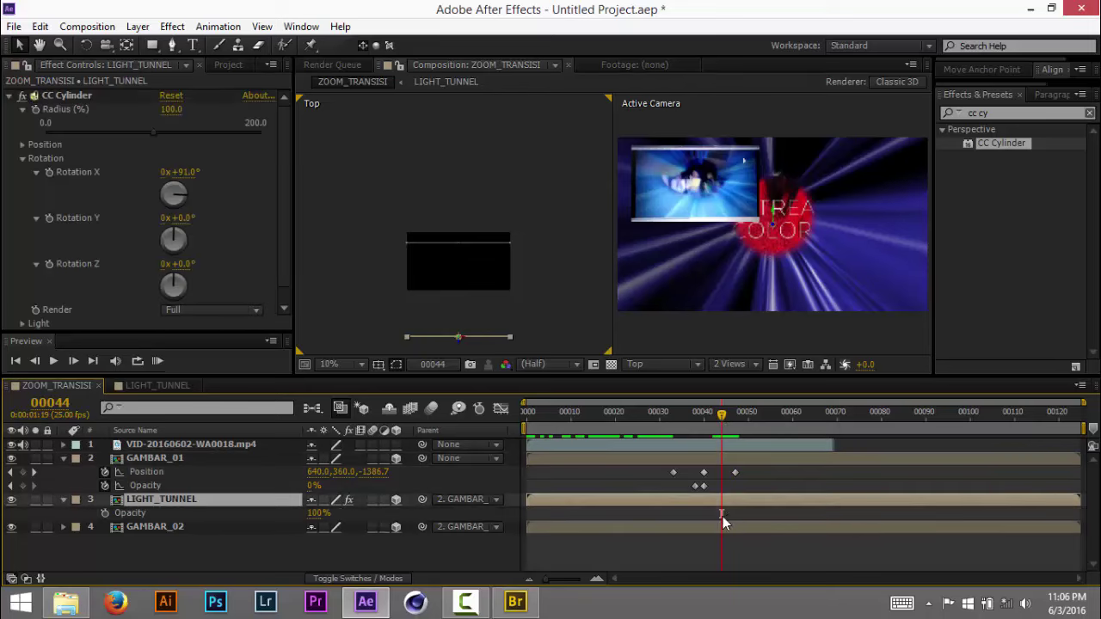
{"action": "left_click", "coordinate": [104, 513]}
{"action": "left_click_drag", "start_coordinate": [722, 419], "coordinate": [731, 417]}
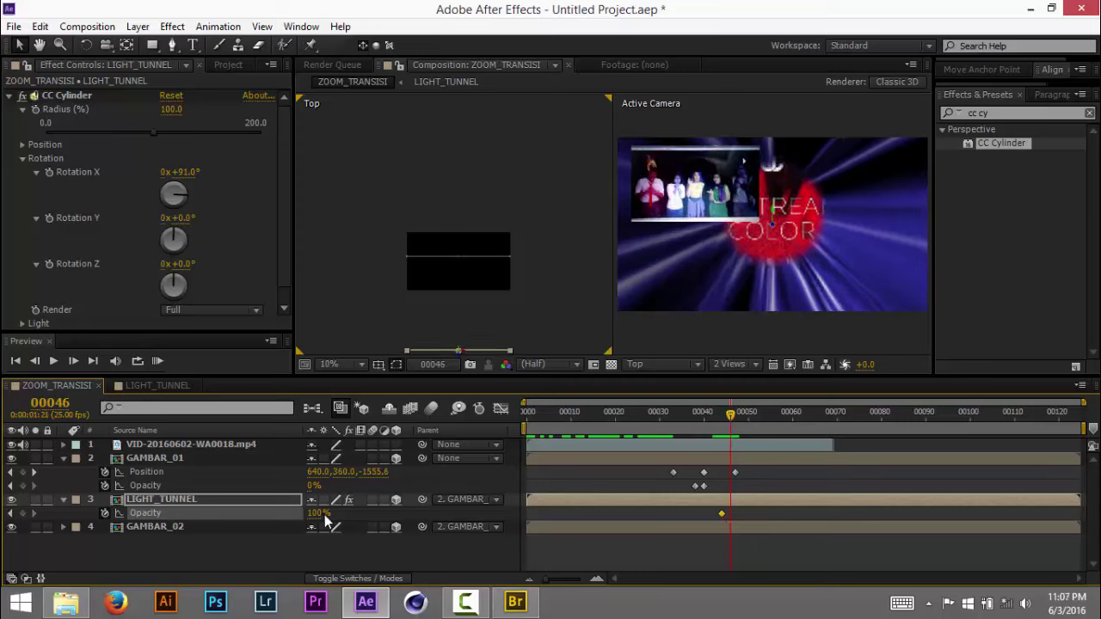
{"action": "left_click_drag", "start_coordinate": [320, 525], "coordinate": [283, 526]}
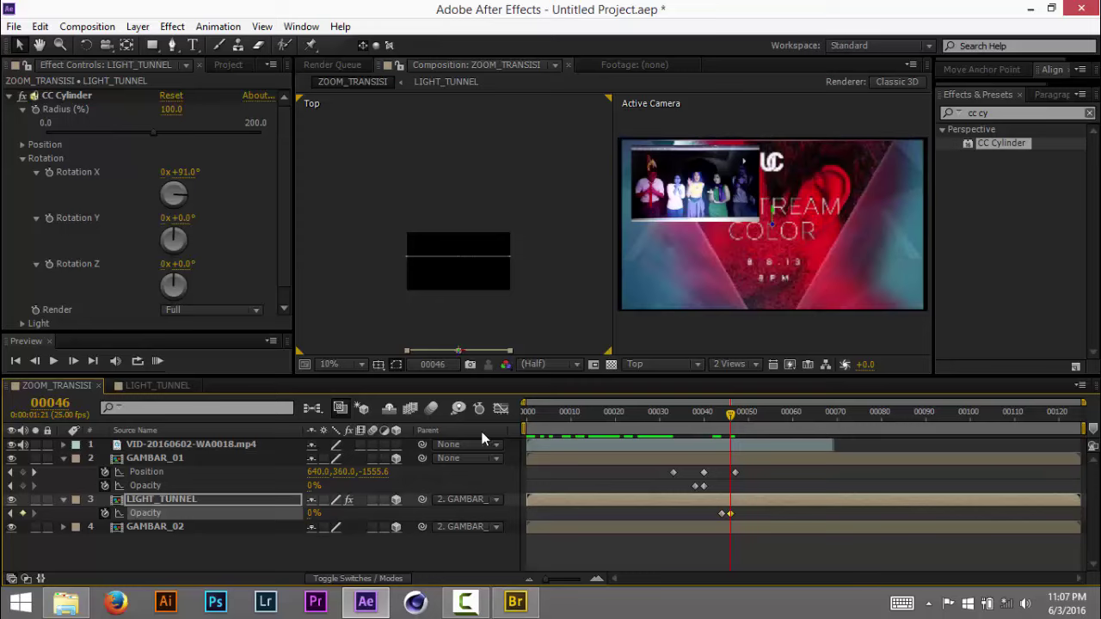
Scale GAMBAR_02 up to 112% at frame 47 so it overfills the frame
{"action": "mouse_move", "coordinate": [730, 424]}
{"action": "left_mouse_down"}
{"action": "mouse_move", "coordinate": [718, 419]}
{"action": "mouse_move", "coordinate": [734, 415]}
{"action": "left_mouse_up"}
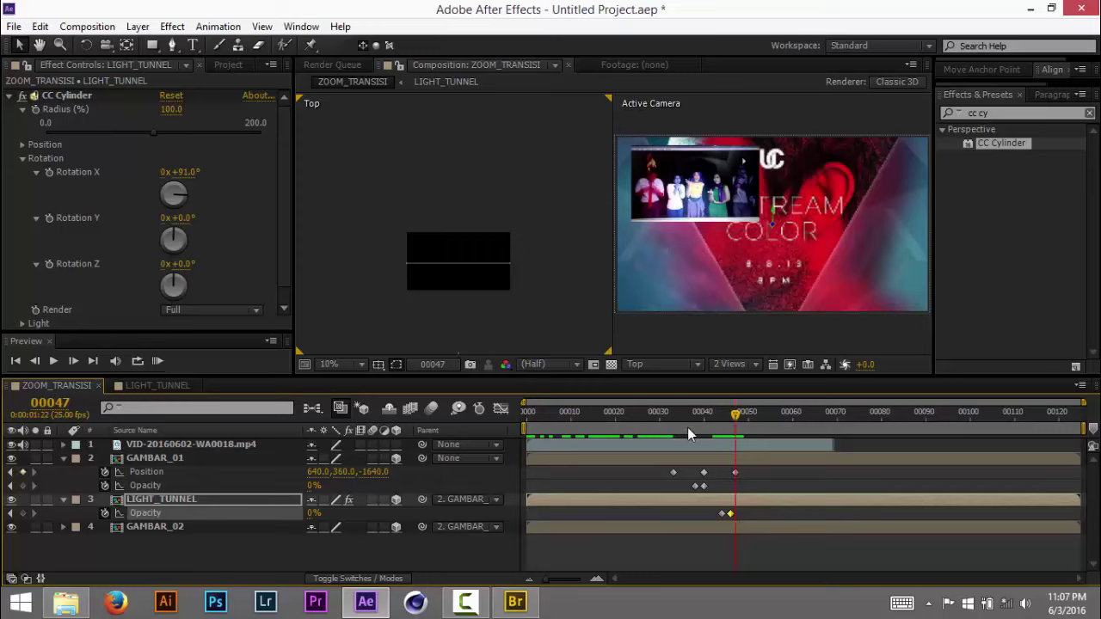
{"action": "left_click", "coordinate": [191, 530]}
{"action": "key", "text": "s"}
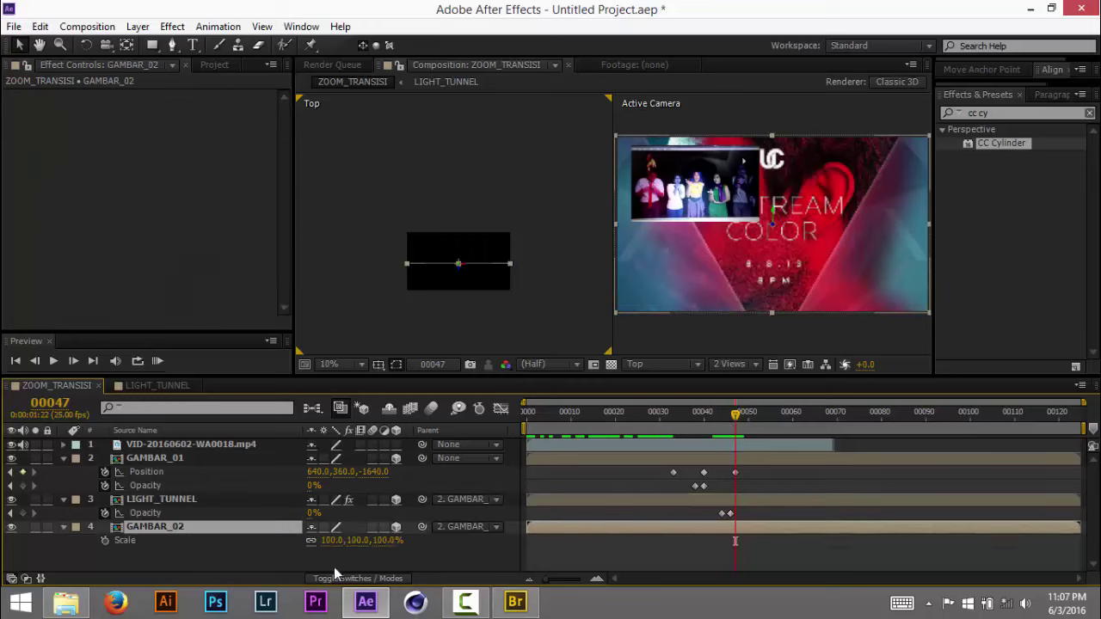
{"action": "left_click_drag", "start_coordinate": [334, 541], "coordinate": [441, 526]}
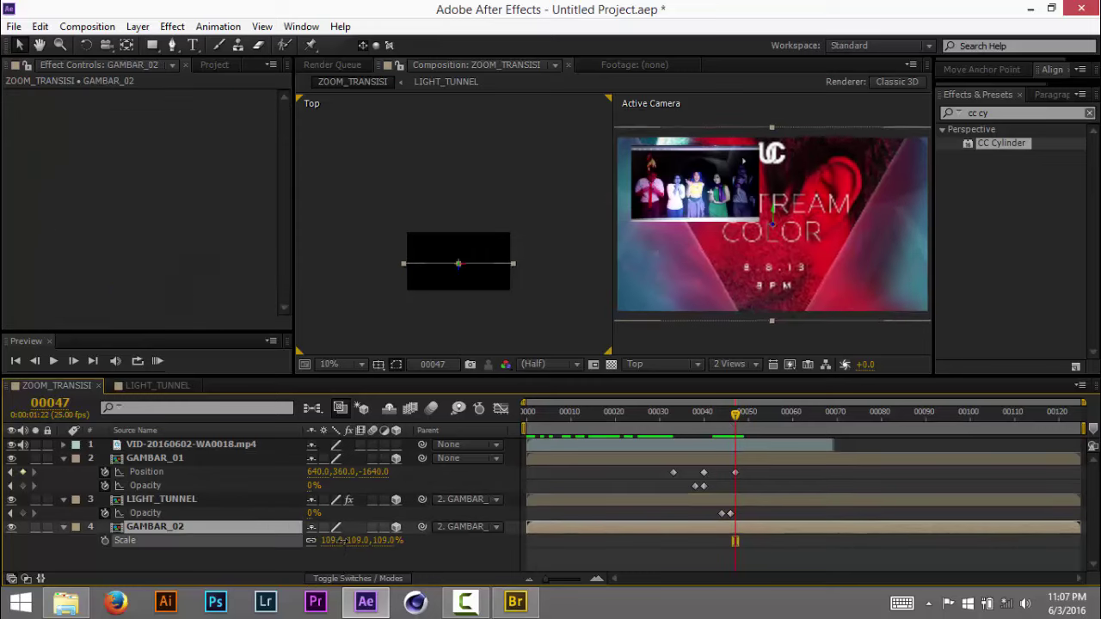
{"action": "left_click", "coordinate": [694, 557]}
Move LIGHT_TUNNEL's 0% Opacity keyframe to frame 47 and check the fade
{"action": "mouse_move", "coordinate": [732, 417]}
{"action": "left_mouse_down"}
{"action": "mouse_move", "coordinate": [682, 421]}
{"action": "mouse_move", "coordinate": [728, 411]}
{"action": "left_mouse_up"}
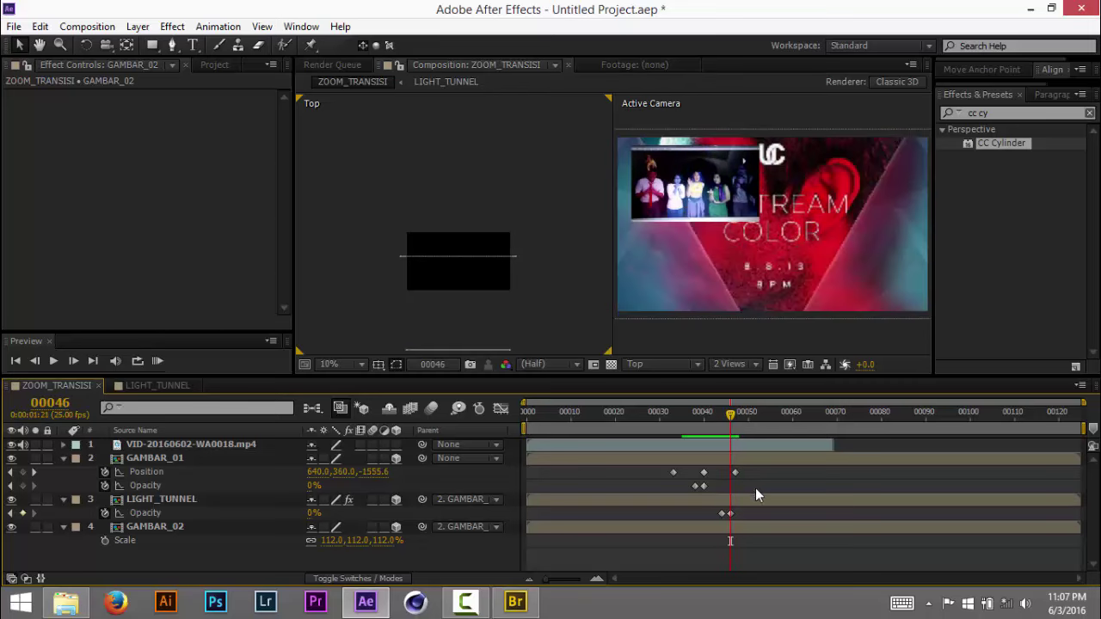
{"action": "left_click_drag", "start_coordinate": [730, 513], "coordinate": [735, 513]}
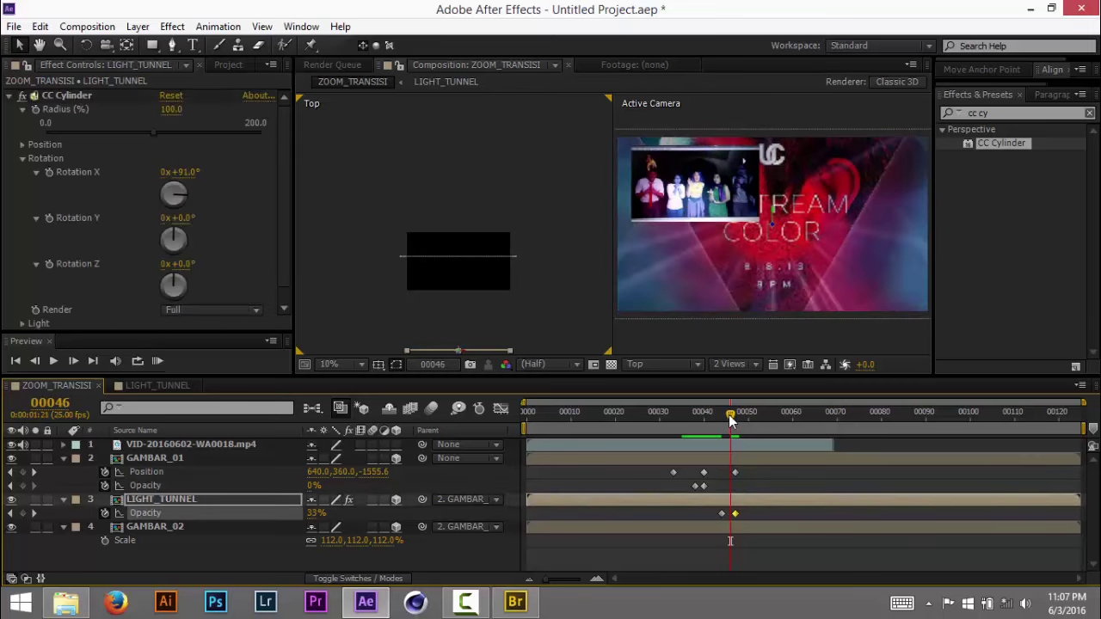
{"action": "left_click_drag", "start_coordinate": [729, 413], "coordinate": [703, 417]}
{"action": "left_click_drag", "start_coordinate": [660, 464], "coordinate": [718, 482]}
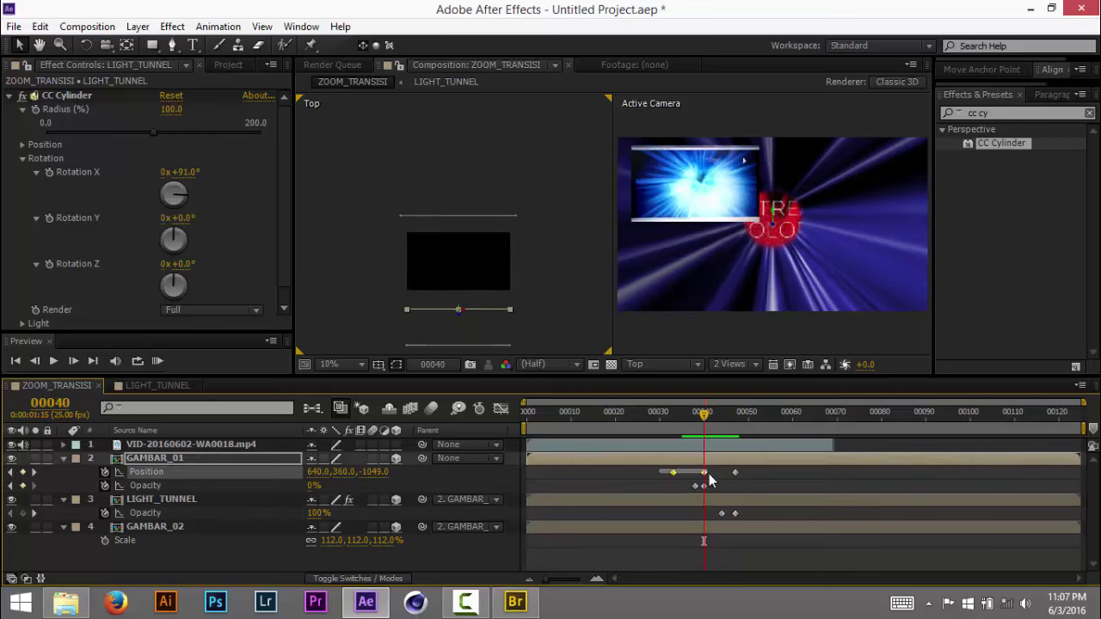
{"action": "left_click", "coordinate": [501, 409]}
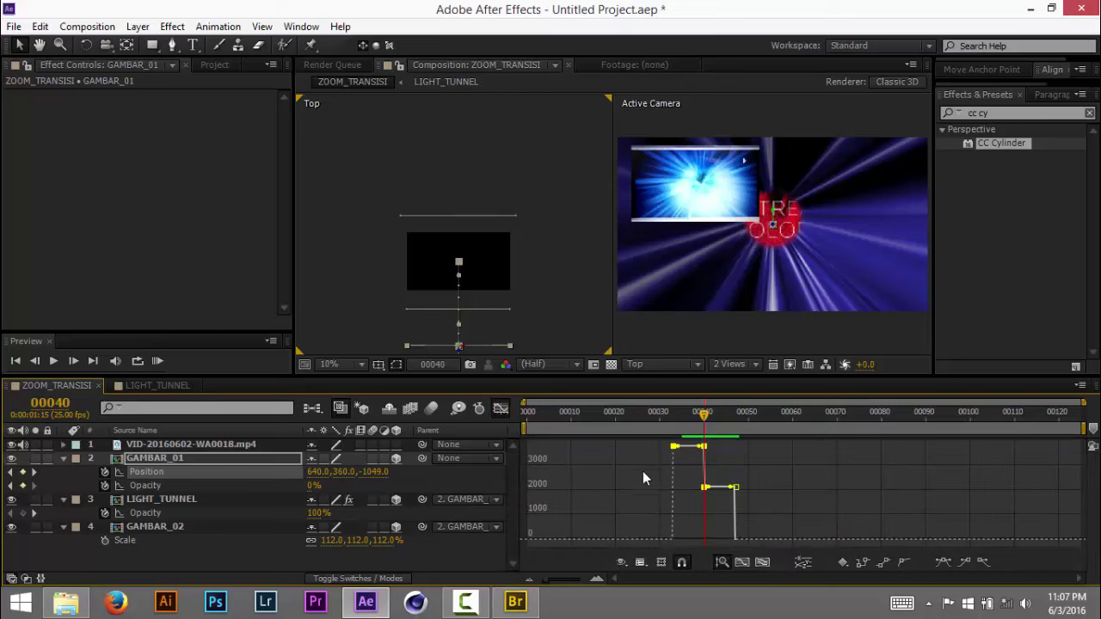
{"action": "left_click", "coordinate": [500, 408]}
{"action": "left_click_drag", "start_coordinate": [753, 469], "coordinate": [673, 475]}
{"action": "mouse_move", "coordinate": [703, 414]}
{"action": "left_mouse_down"}
{"action": "mouse_move", "coordinate": [662, 415]}
{"action": "mouse_move", "coordinate": [698, 417]}
{"action": "left_mouse_up"}
{"action": "left_click", "coordinate": [712, 422]}
Apply Easy Ease to GAMBAR_01's first Position keyframe at frame 33
{"action": "left_click", "coordinate": [673, 472]}
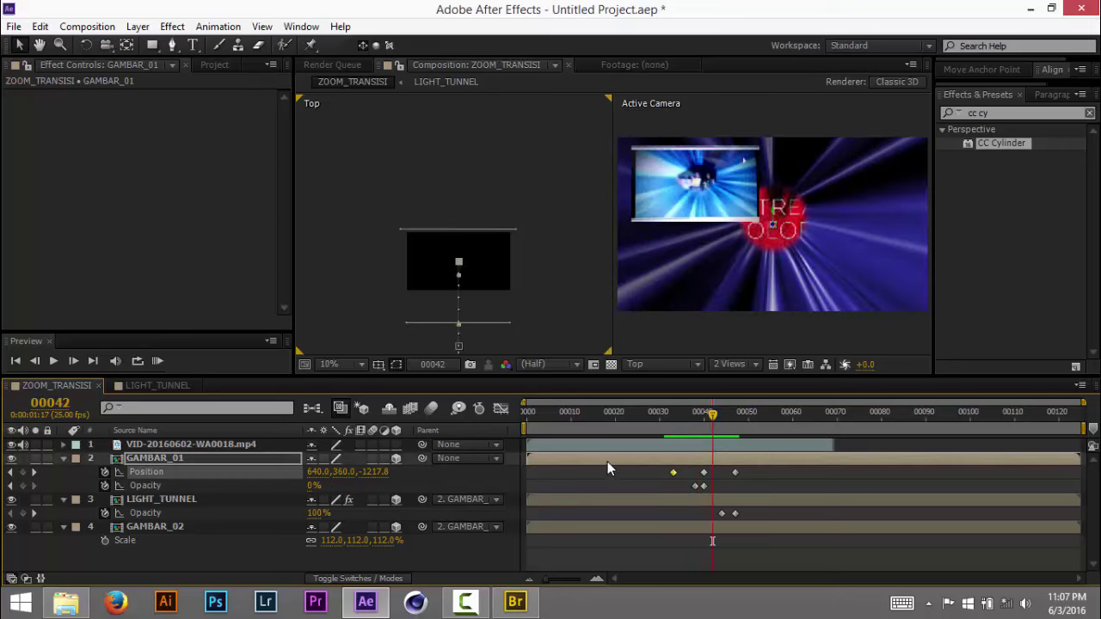
{"action": "right_click", "coordinate": [675, 480]}
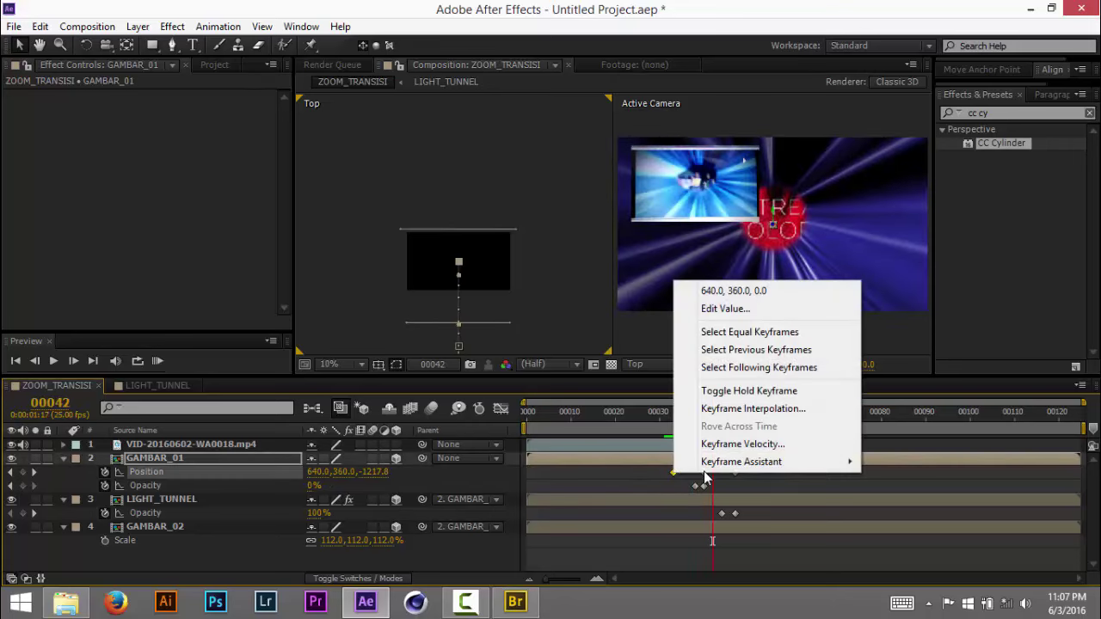
{"action": "mouse_move", "coordinate": [731, 462]}
{"action": "left_click", "coordinate": [584, 498]}
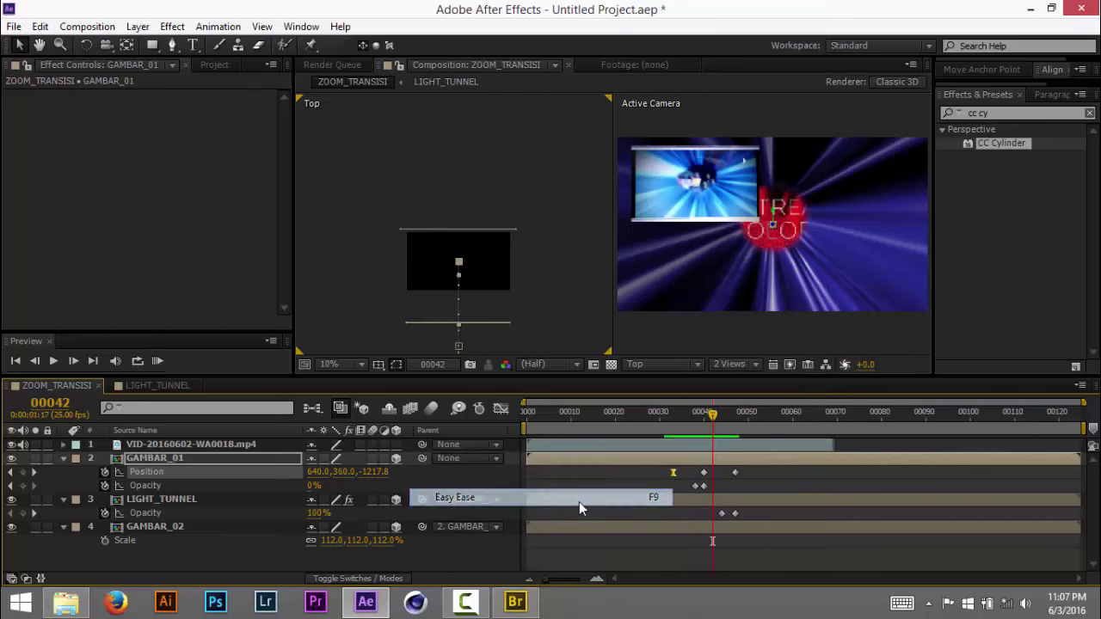
Reshape GAMBAR_01's Position speed graph so the speed climbs more steeply from the first keyframe, and check the motion
{"action": "left_click", "coordinate": [502, 409]}
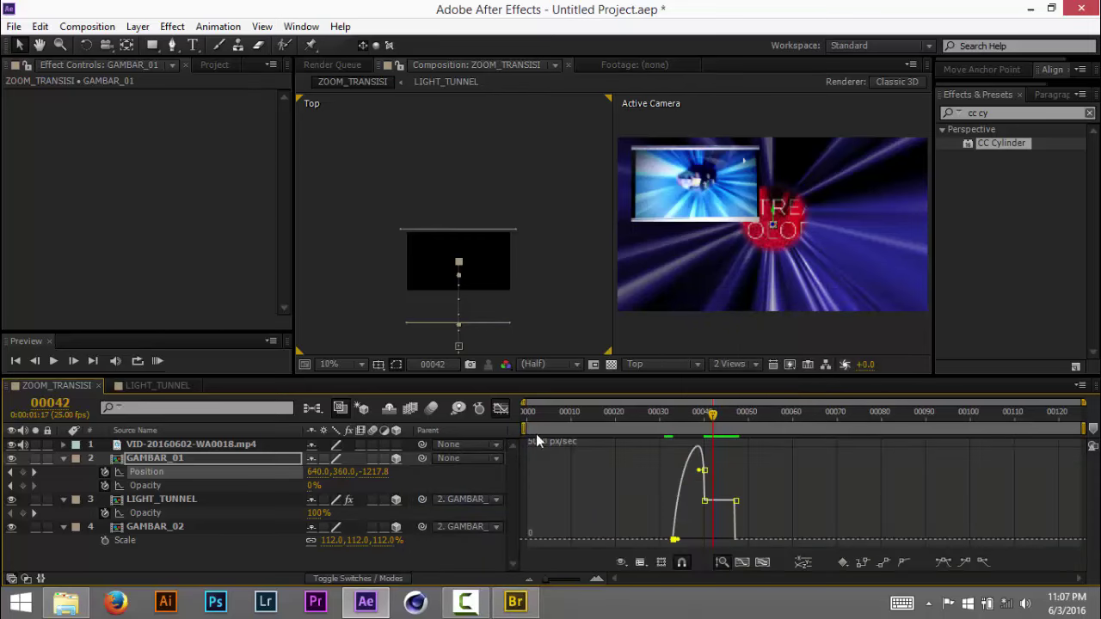
{"action": "left_click_drag", "start_coordinate": [639, 521], "coordinate": [674, 542]}
{"action": "left_click", "coordinate": [677, 549]}
{"action": "mouse_move", "coordinate": [713, 419]}
{"action": "left_mouse_down"}
{"action": "mouse_move", "coordinate": [668, 417]}
{"action": "mouse_move", "coordinate": [733, 411]}
{"action": "mouse_move", "coordinate": [655, 411]}
{"action": "mouse_move", "coordinate": [718, 410]}
{"action": "mouse_move", "coordinate": [699, 410]}
{"action": "left_mouse_up"}
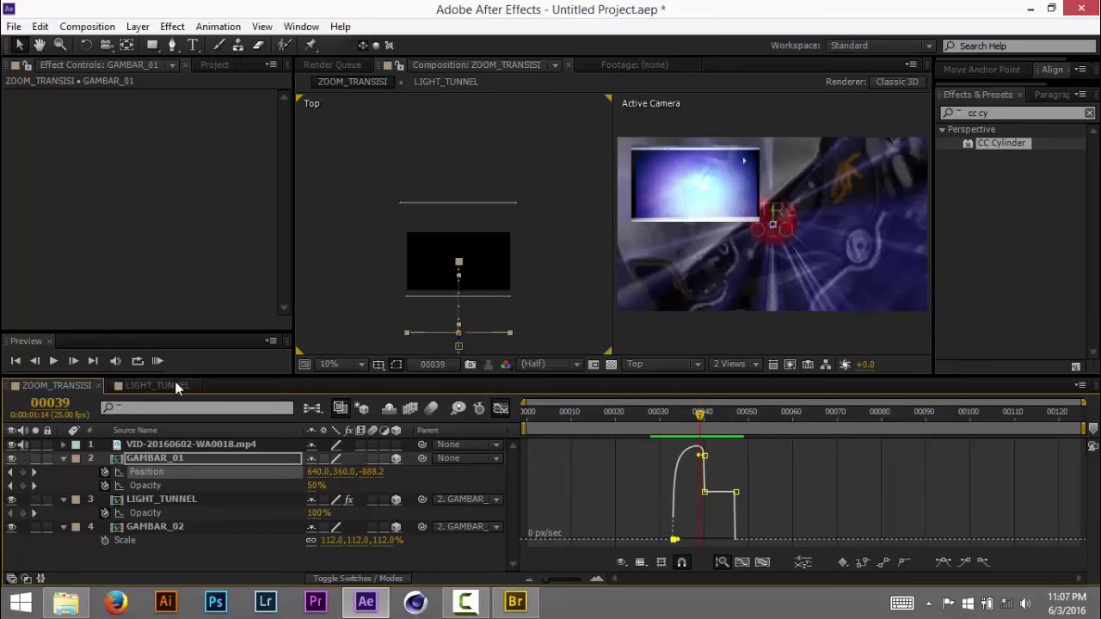
{"action": "left_click", "coordinate": [500, 408]}
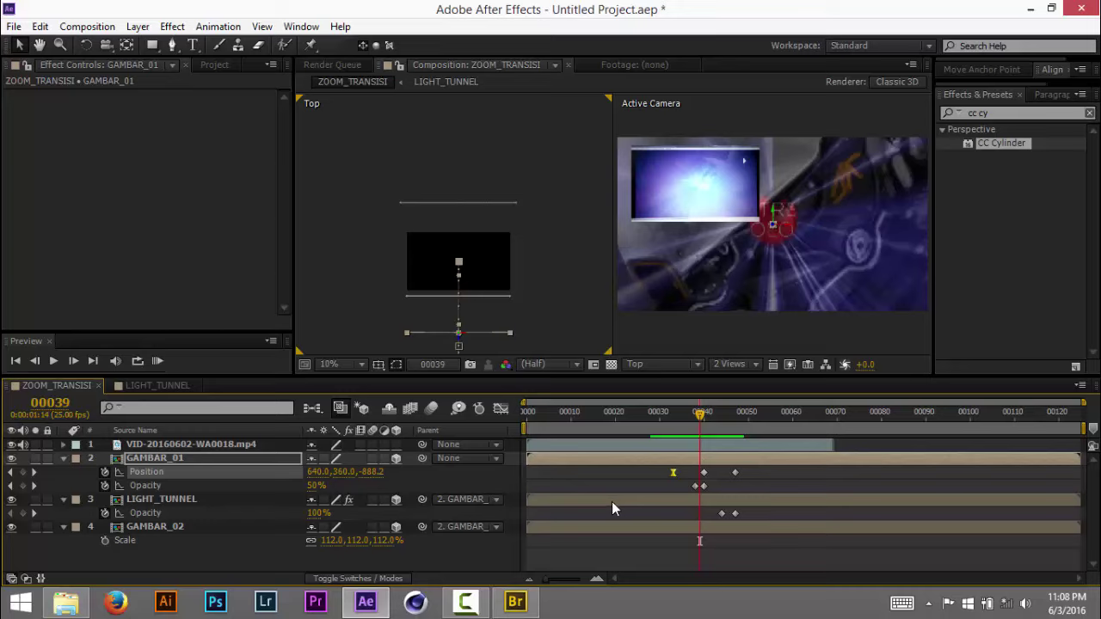
Slide the LIGHT_TUNNEL layer to start at about frame 35 and bring its Opacity keyframes back to frames 43 and 46
{"action": "left_click_drag", "start_coordinate": [614, 504], "coordinate": [776, 505]}
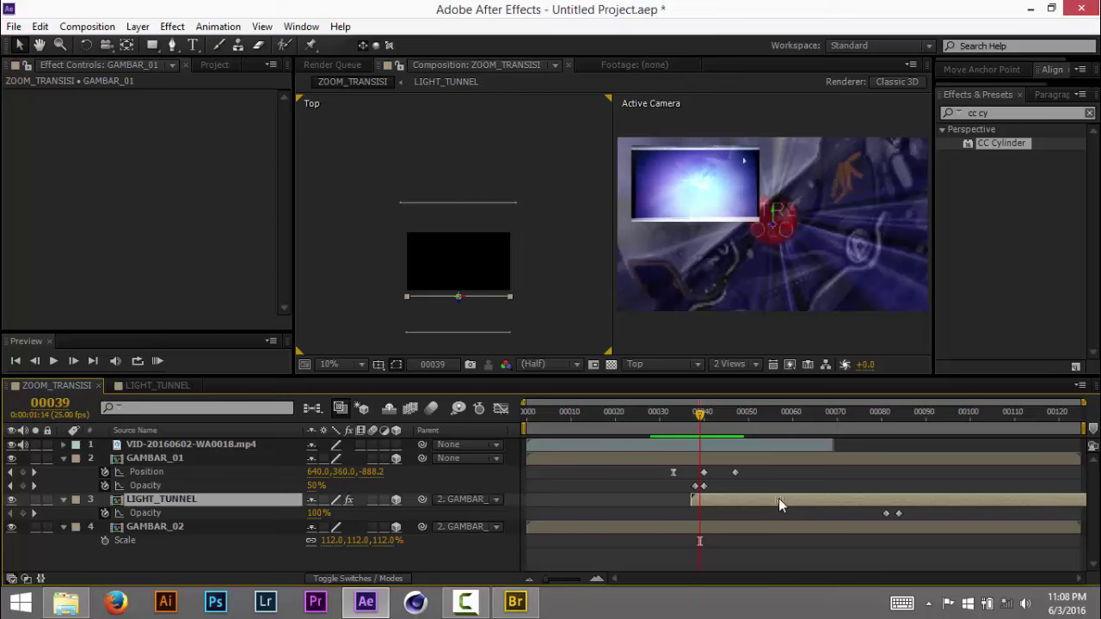
{"action": "left_click_drag", "start_coordinate": [778, 498], "coordinate": [771, 498]}
{"action": "left_click", "coordinate": [829, 514]}
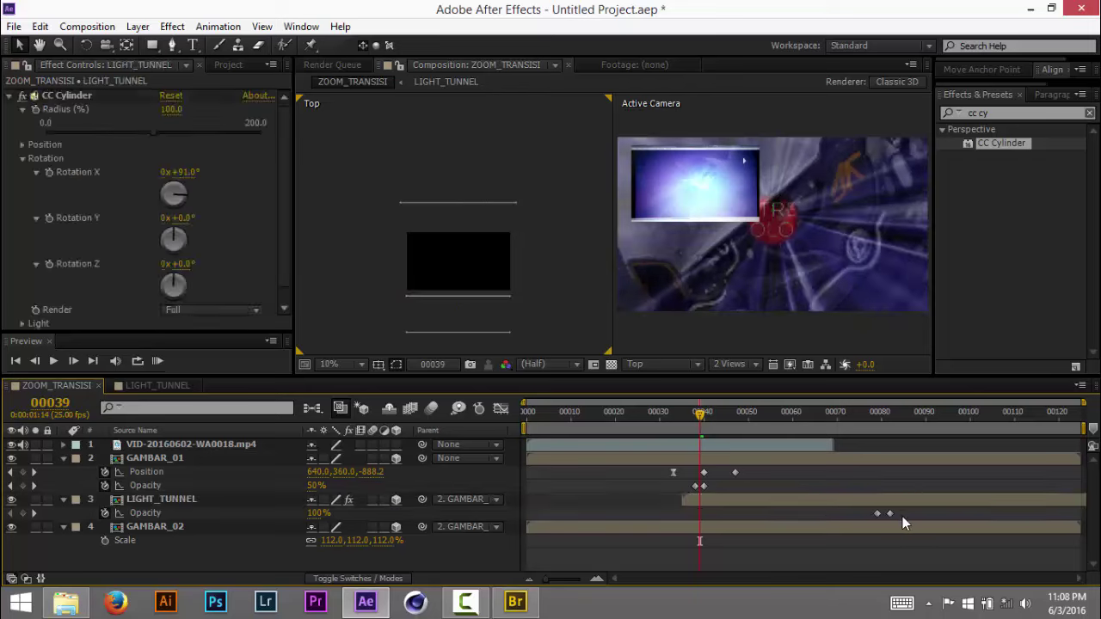
{"action": "left_click_drag", "start_coordinate": [902, 516], "coordinate": [711, 519]}
{"action": "mouse_move", "coordinate": [701, 417]}
{"action": "left_mouse_down"}
{"action": "mouse_move", "coordinate": [677, 418]}
{"action": "mouse_move", "coordinate": [729, 413]}
{"action": "mouse_move", "coordinate": [692, 416]}
{"action": "mouse_move", "coordinate": [727, 414]}
{"action": "mouse_move", "coordinate": [697, 416]}
{"action": "mouse_move", "coordinate": [722, 415]}
{"action": "mouse_move", "coordinate": [702, 415]}
{"action": "mouse_move", "coordinate": [718, 424]}
{"action": "left_mouse_up"}
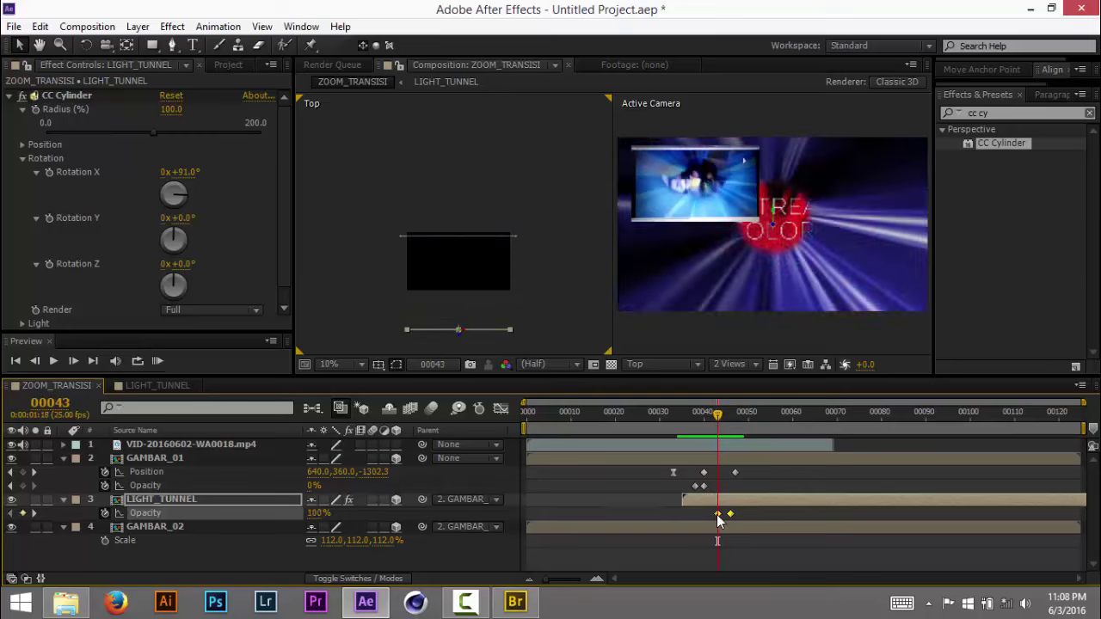
Keyframe GAMBAR_02's Opacity from 0% at frame 39 to 100% at frame 41 and check the fade-in
{"action": "mouse_move", "coordinate": [718, 414]}
{"action": "left_mouse_down"}
{"action": "mouse_move", "coordinate": [700, 413]}
{"action": "mouse_move", "coordinate": [736, 414]}
{"action": "mouse_move", "coordinate": [688, 418]}
{"action": "mouse_move", "coordinate": [709, 416]}
{"action": "left_mouse_up"}
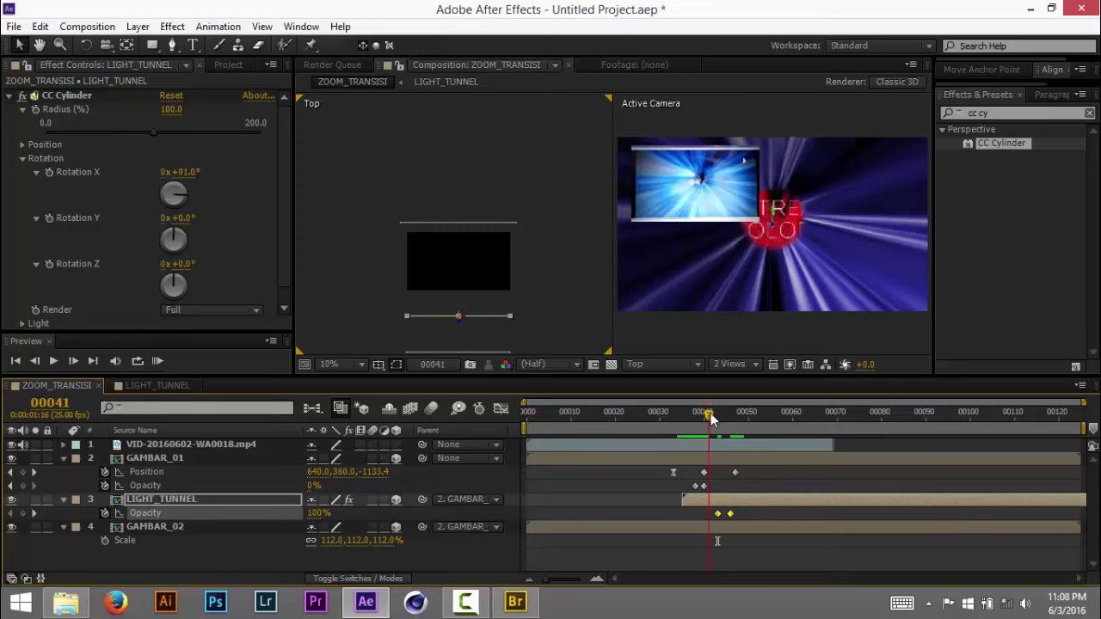
{"action": "left_click", "coordinate": [667, 524]}
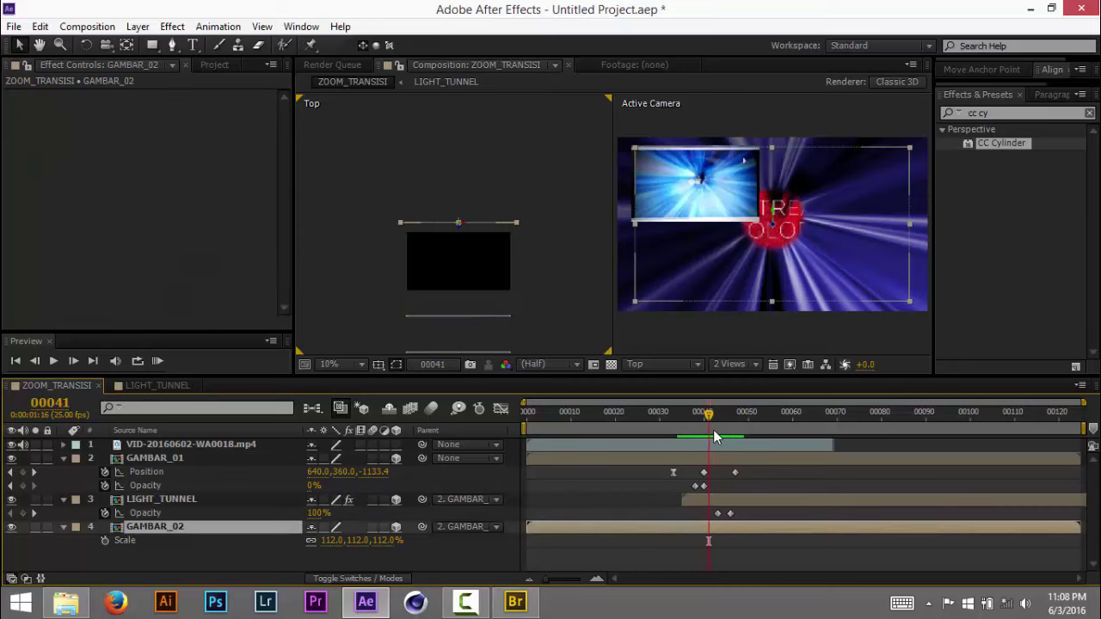
{"action": "mouse_move", "coordinate": [705, 419]}
{"action": "left_mouse_down"}
{"action": "mouse_move", "coordinate": [683, 418]}
{"action": "mouse_move", "coordinate": [699, 418]}
{"action": "left_mouse_up"}
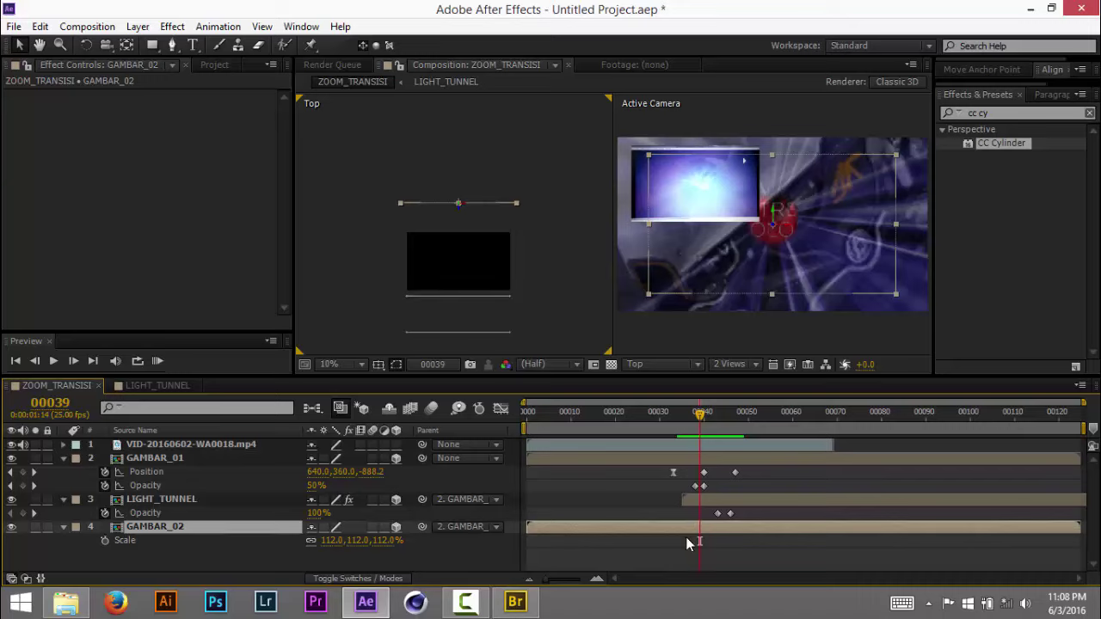
{"action": "key", "text": "t"}
{"action": "left_click", "coordinate": [105, 540]}
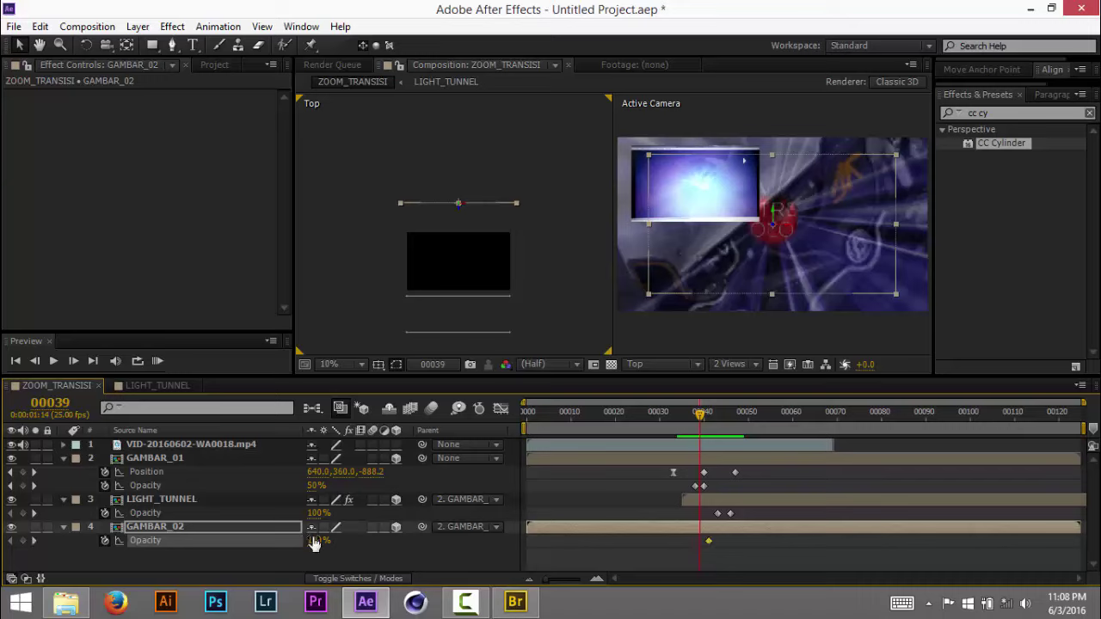
{"action": "left_click_drag", "start_coordinate": [317, 540], "coordinate": [89, 562]}
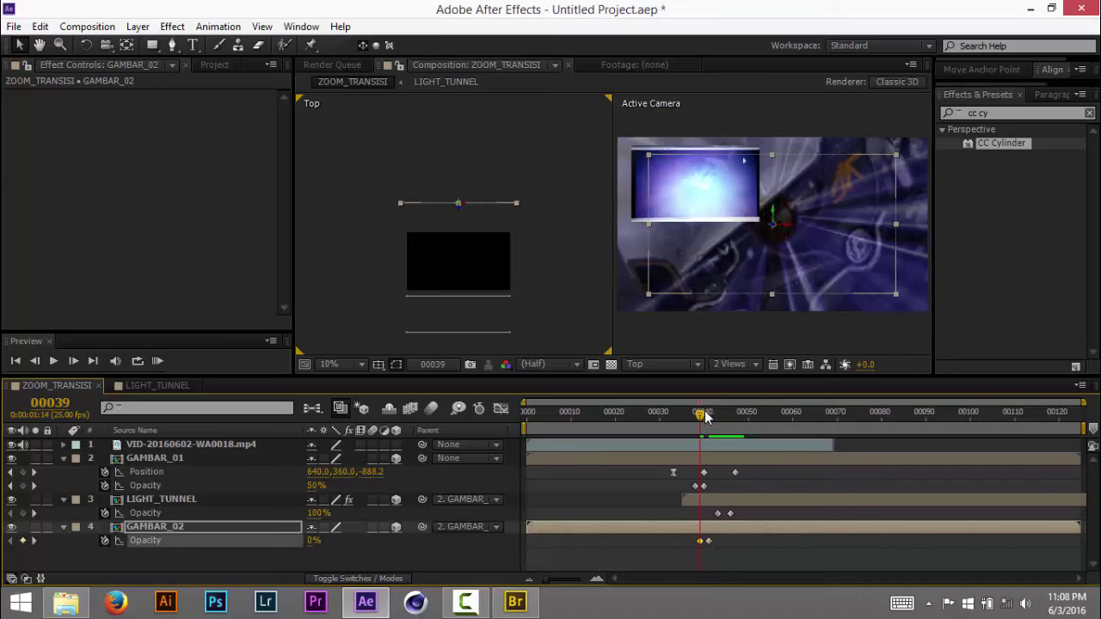
{"action": "mouse_move", "coordinate": [703, 417]}
{"action": "left_mouse_down"}
{"action": "mouse_move", "coordinate": [728, 402]}
{"action": "mouse_move", "coordinate": [696, 406]}
{"action": "mouse_move", "coordinate": [712, 408]}
{"action": "left_mouse_up"}
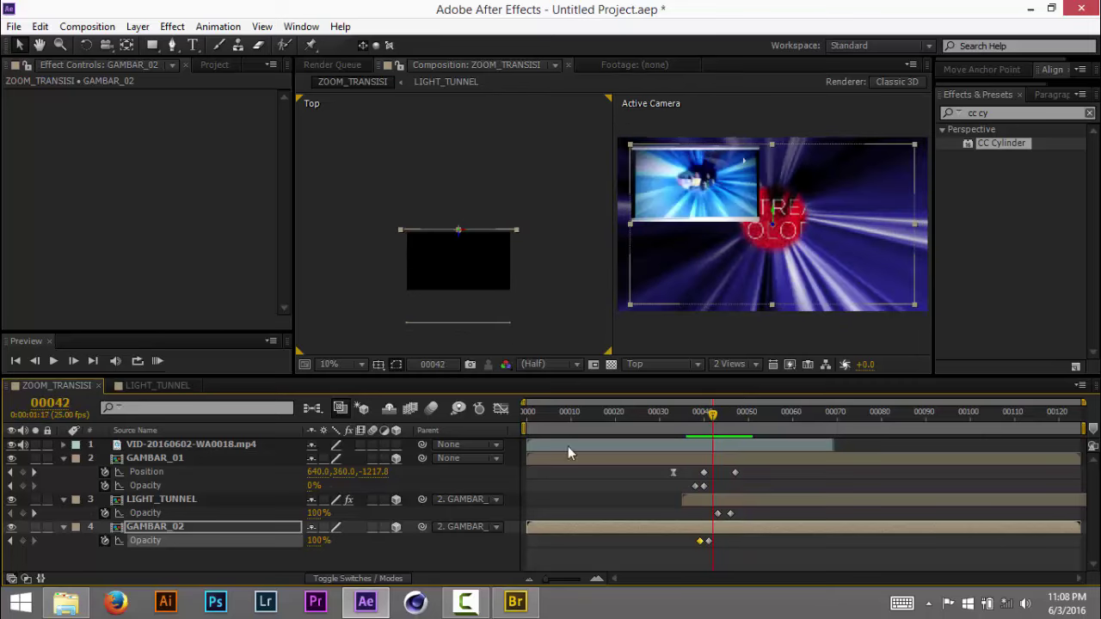
Collapse the open properties of GAMBAR_01, LIGHT_TUNNEL and GAMBAR_02
{"action": "left_click", "coordinate": [63, 499]}
{"action": "left_click", "coordinate": [63, 457]}
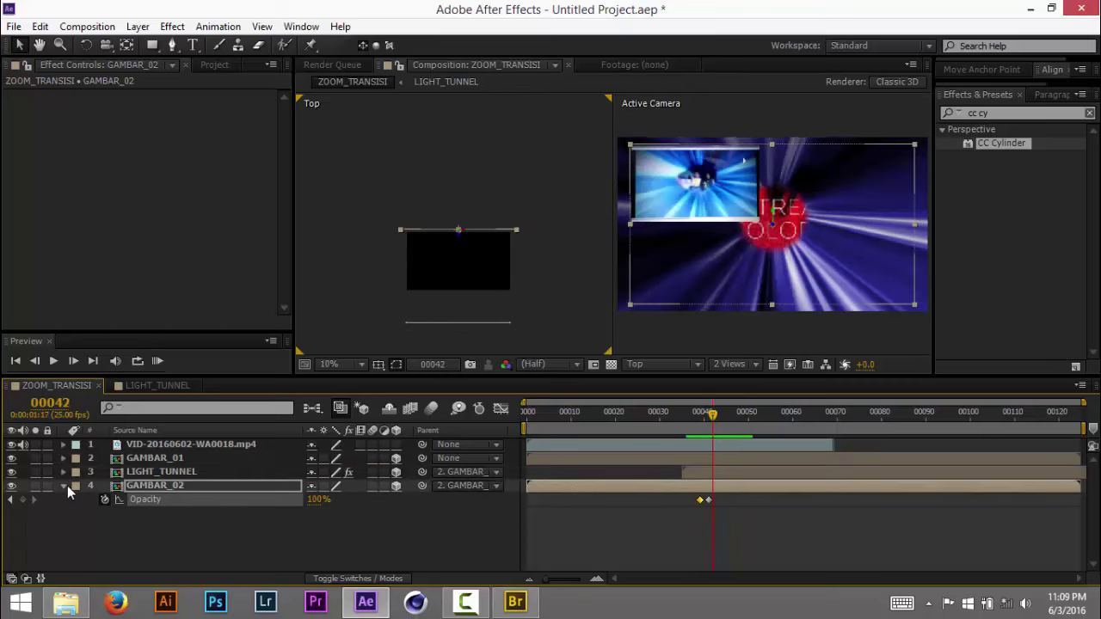
{"action": "left_click", "coordinate": [63, 485]}
{"action": "left_click", "coordinate": [174, 504]}
Apply the Trapcode Shine effect to LIGHT_TUNNEL with Ray Length 2.7 and Boost Light 2.4
{"action": "left_click", "coordinate": [178, 473]}
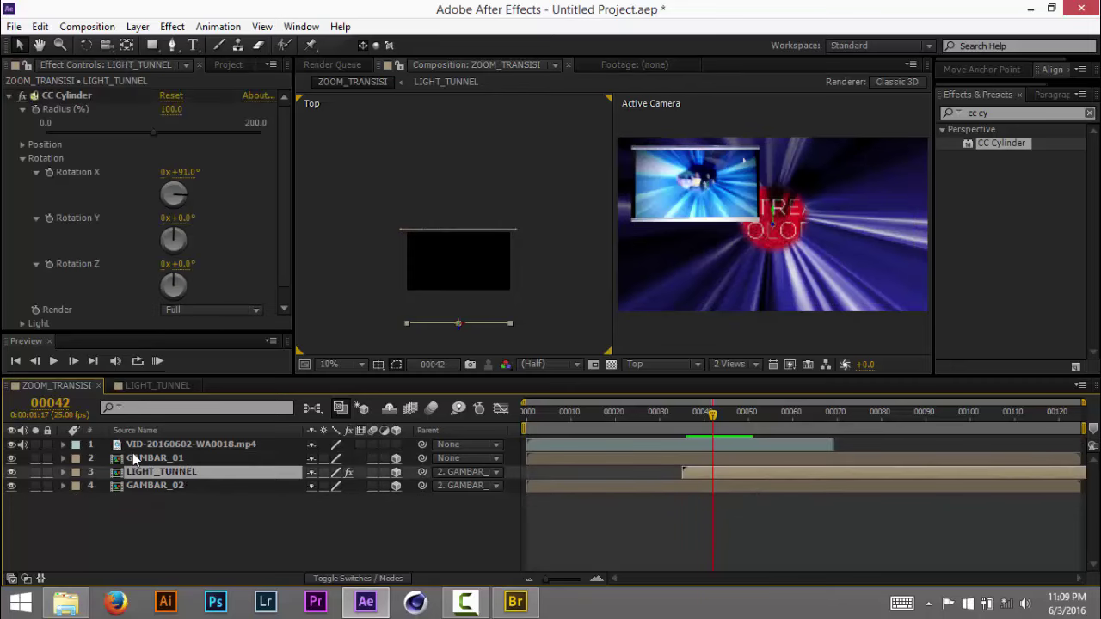
{"action": "left_click", "coordinate": [998, 113]}
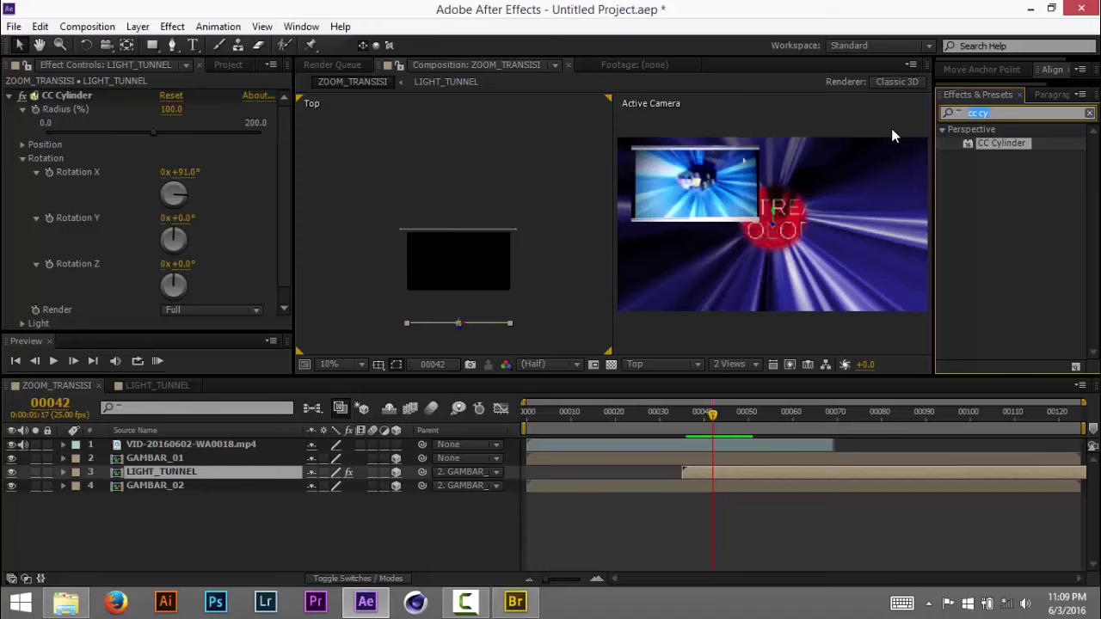
{"action": "type", "text": "shine"}
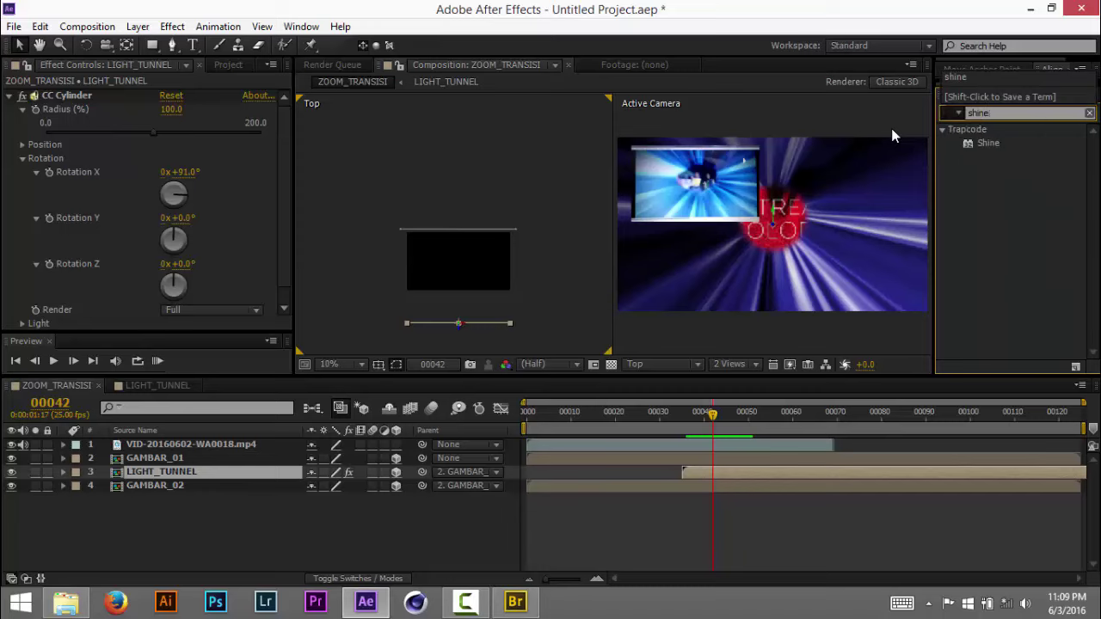
{"action": "double_click", "coordinate": [987, 142]}
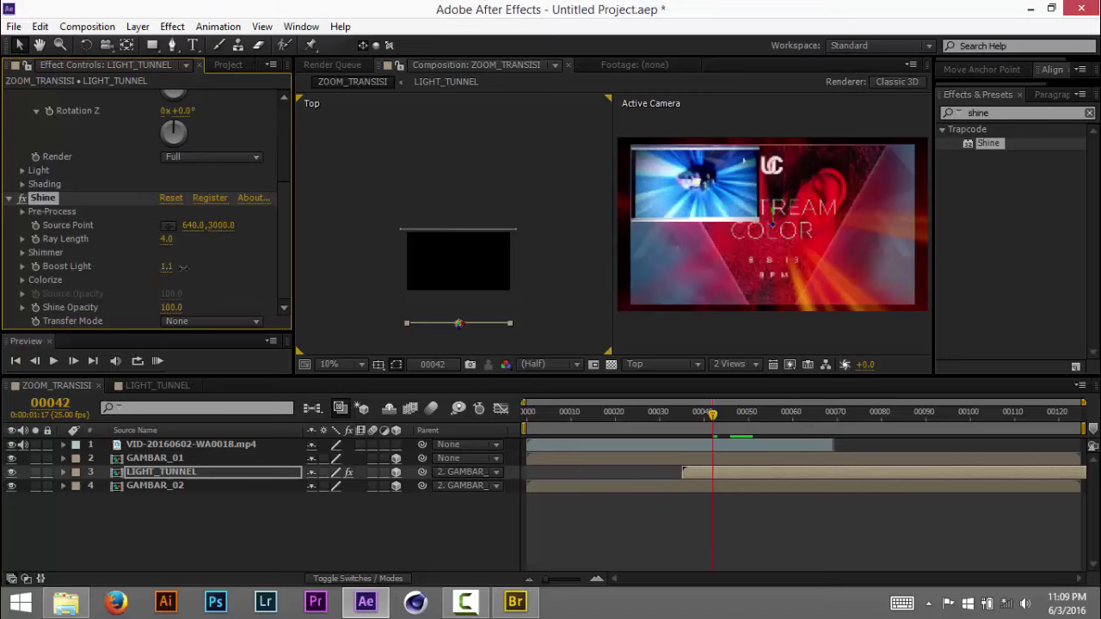
{"action": "left_click_drag", "start_coordinate": [183, 268], "coordinate": [151, 239]}
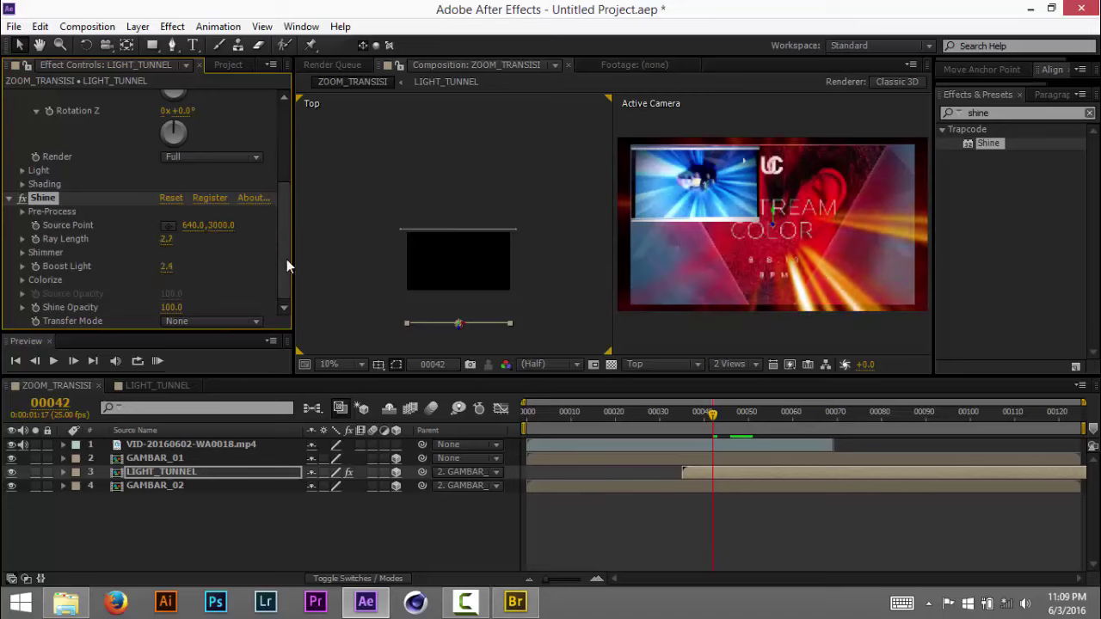
Try the One Color option for Shine's Colorize setting with a medium blue colour
{"action": "left_click", "coordinate": [22, 280]}
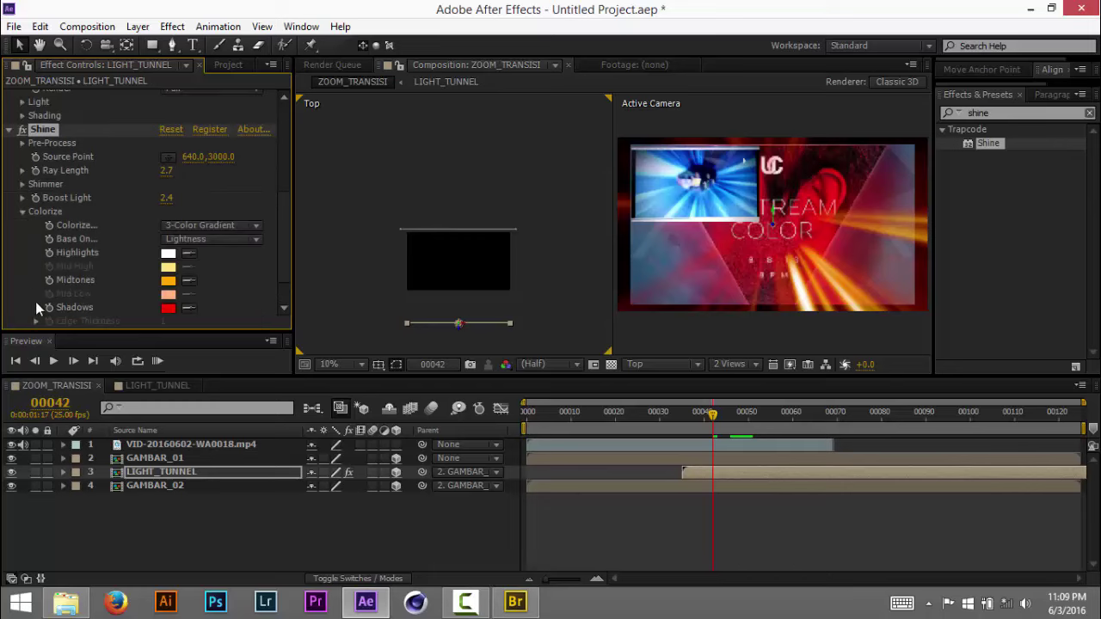
{"action": "left_click", "coordinate": [189, 226]}
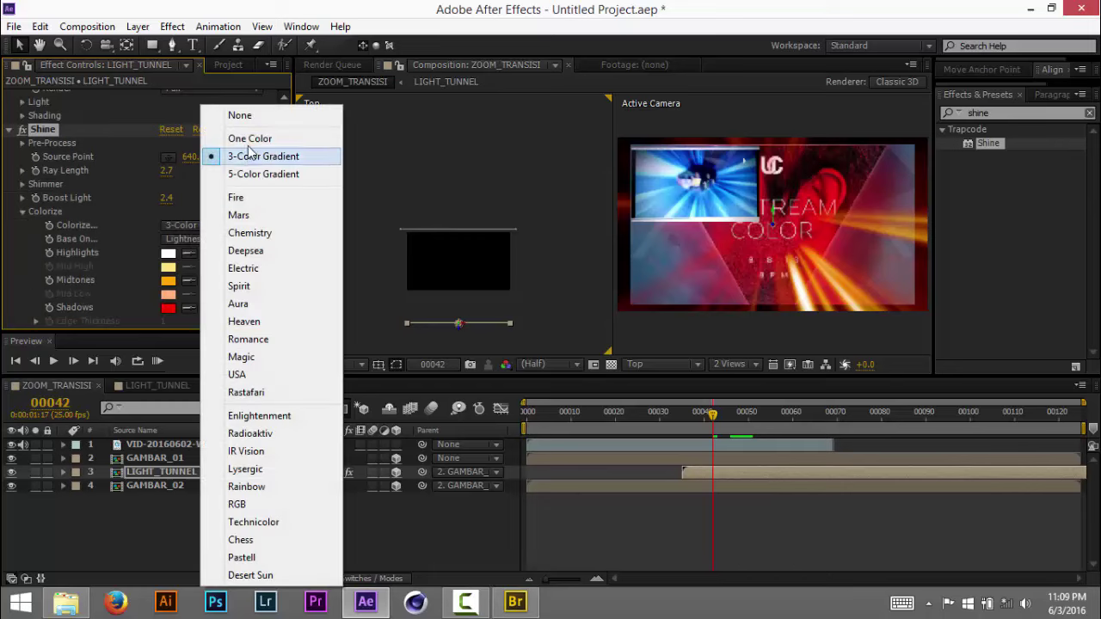
{"action": "left_click", "coordinate": [309, 136]}
{"action": "left_click", "coordinate": [168, 281]}
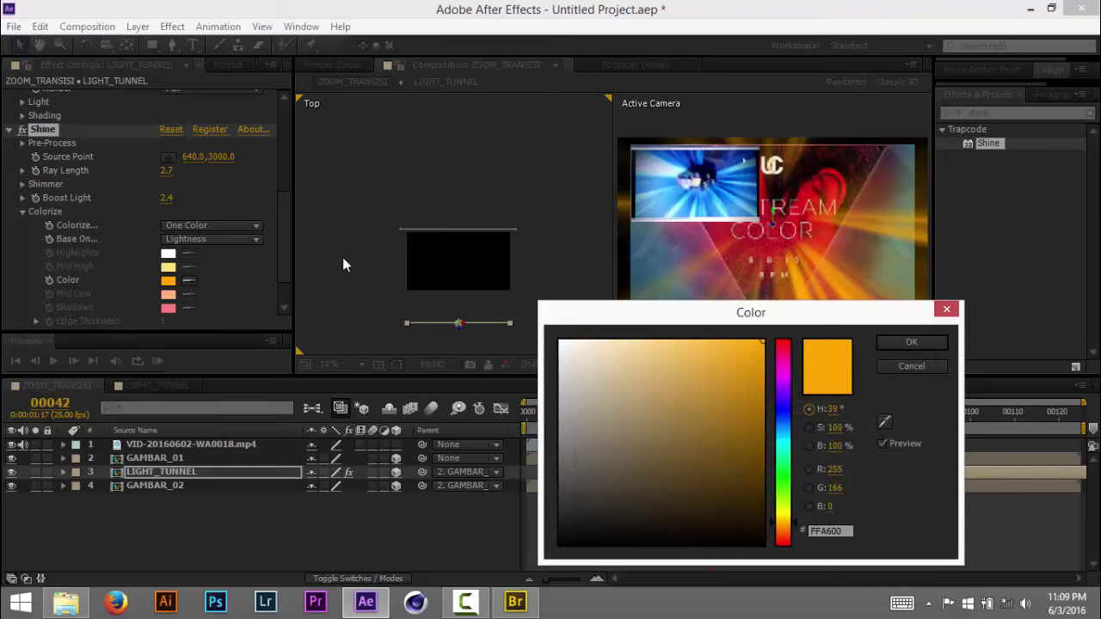
{"action": "left_click", "coordinate": [560, 342]}
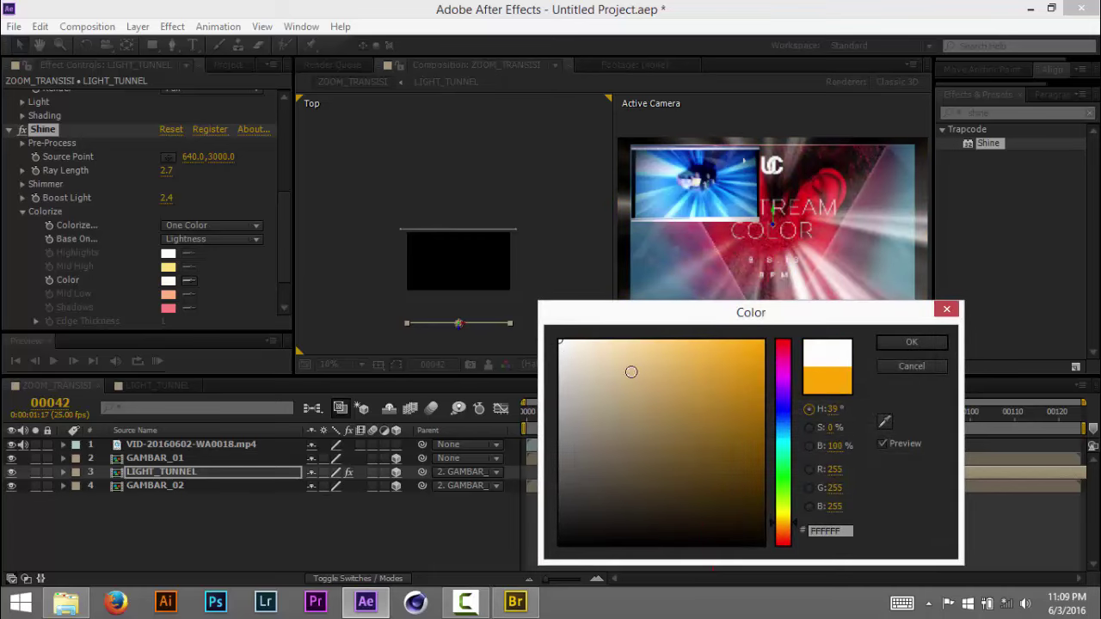
{"action": "left_click", "coordinate": [784, 416]}
{"action": "mouse_move", "coordinate": [713, 374]}
{"action": "left_mouse_down"}
{"action": "mouse_move", "coordinate": [701, 345]}
{"action": "mouse_move", "coordinate": [711, 385]}
{"action": "mouse_move", "coordinate": [700, 379]}
{"action": "left_mouse_up"}
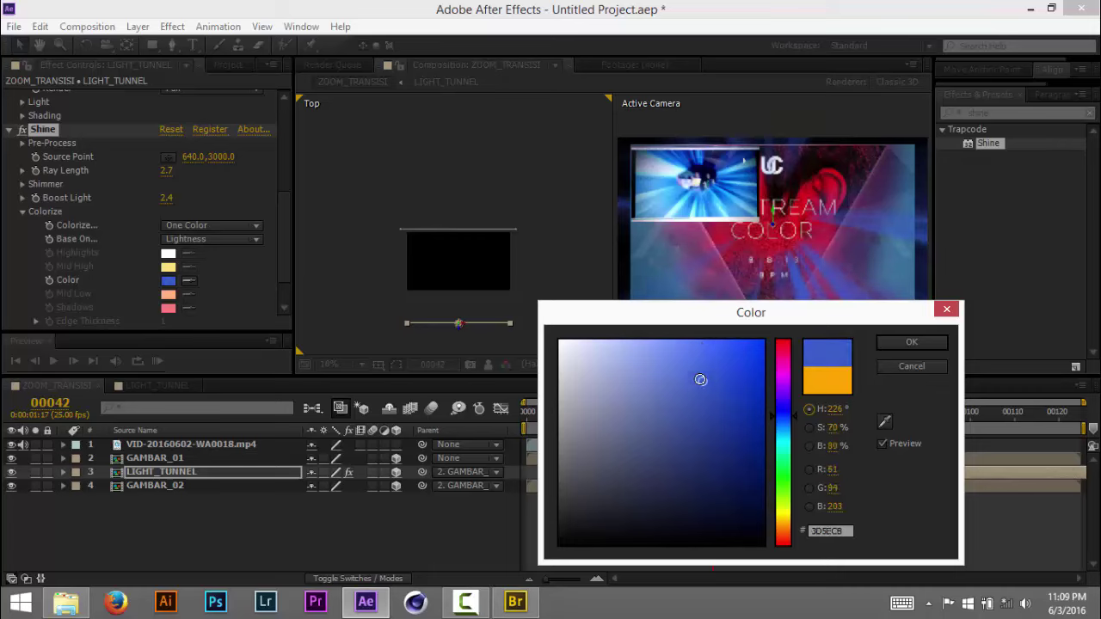
{"action": "left_click", "coordinate": [895, 364]}
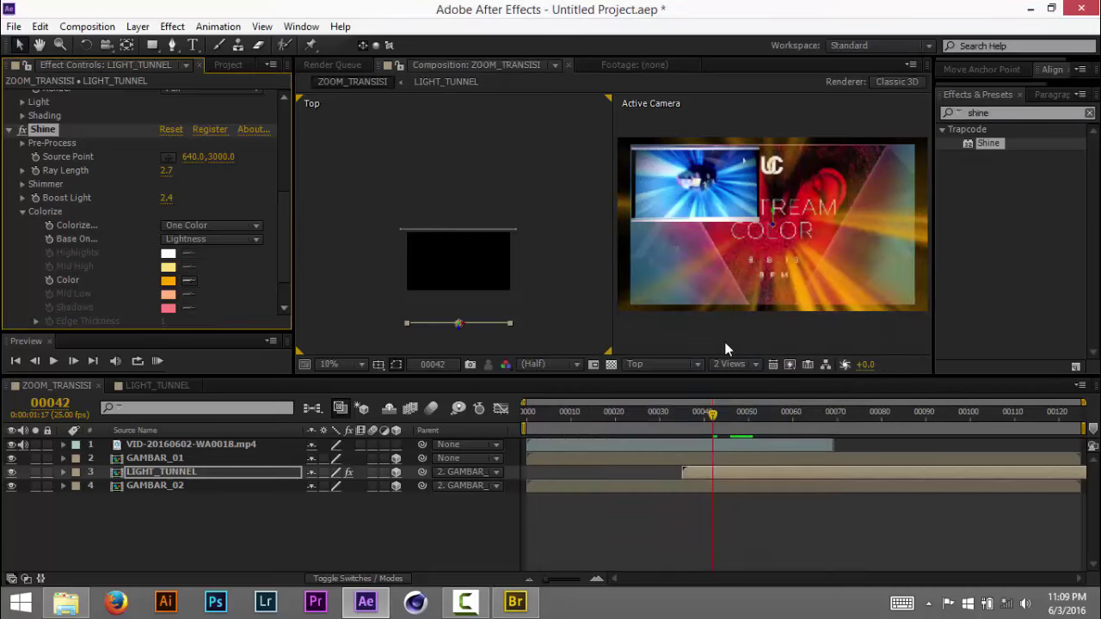
Set Shine's Colorize to 3-Color Gradient with bright blue 009CFF midtones and dark blue shadows
{"action": "left_click", "coordinate": [183, 226]}
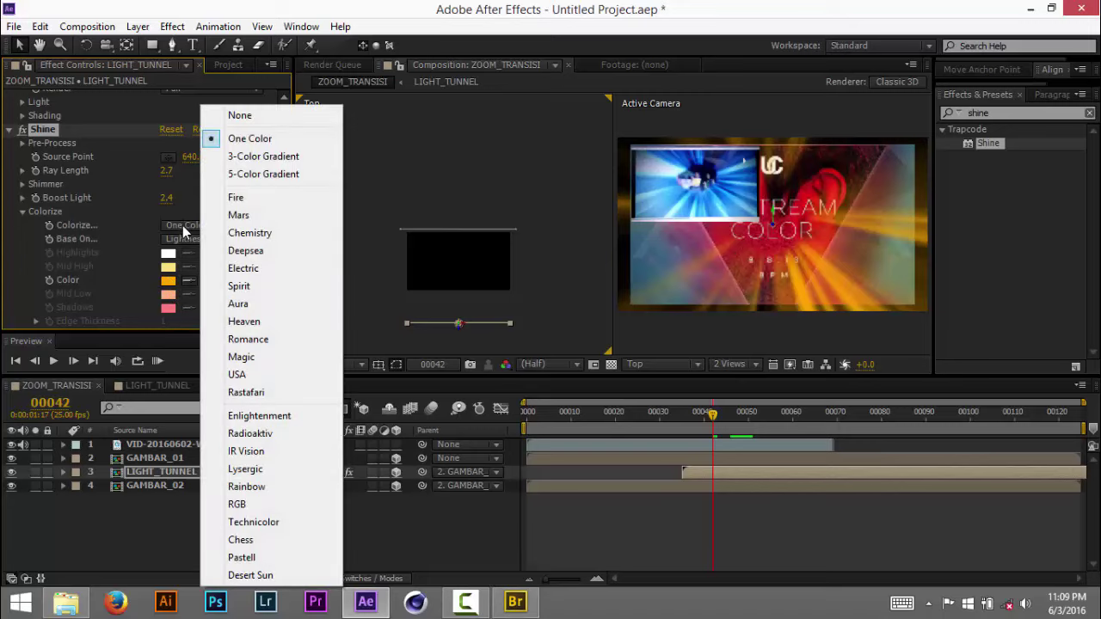
{"action": "left_click", "coordinate": [242, 158]}
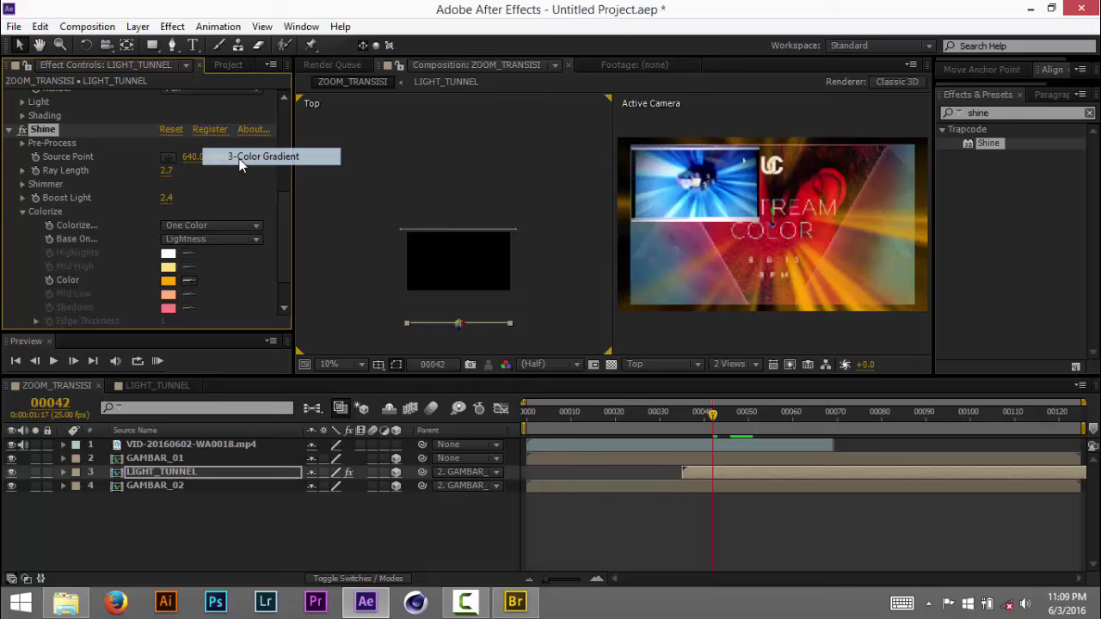
{"action": "left_click", "coordinate": [168, 280]}
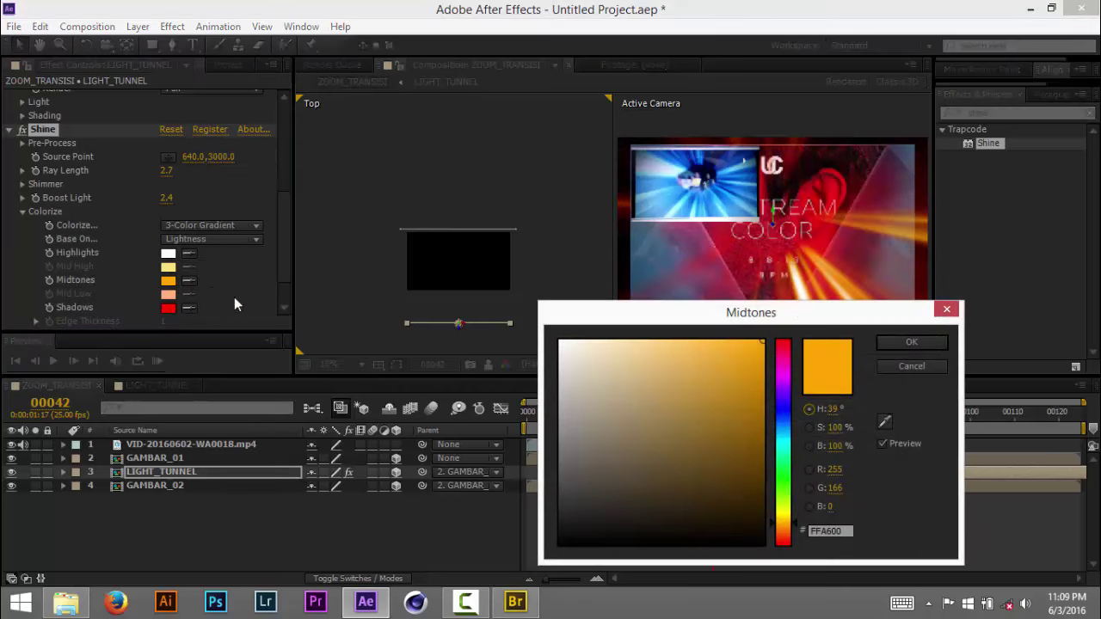
{"action": "left_click", "coordinate": [786, 430]}
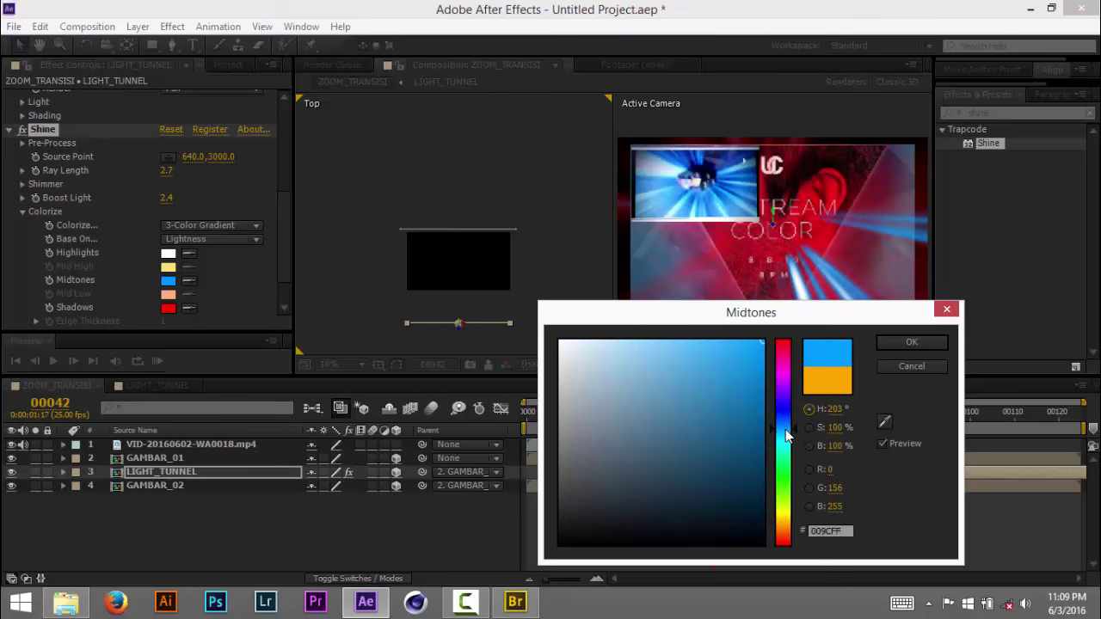
{"action": "left_click", "coordinate": [895, 344]}
{"action": "left_click", "coordinate": [168, 308]}
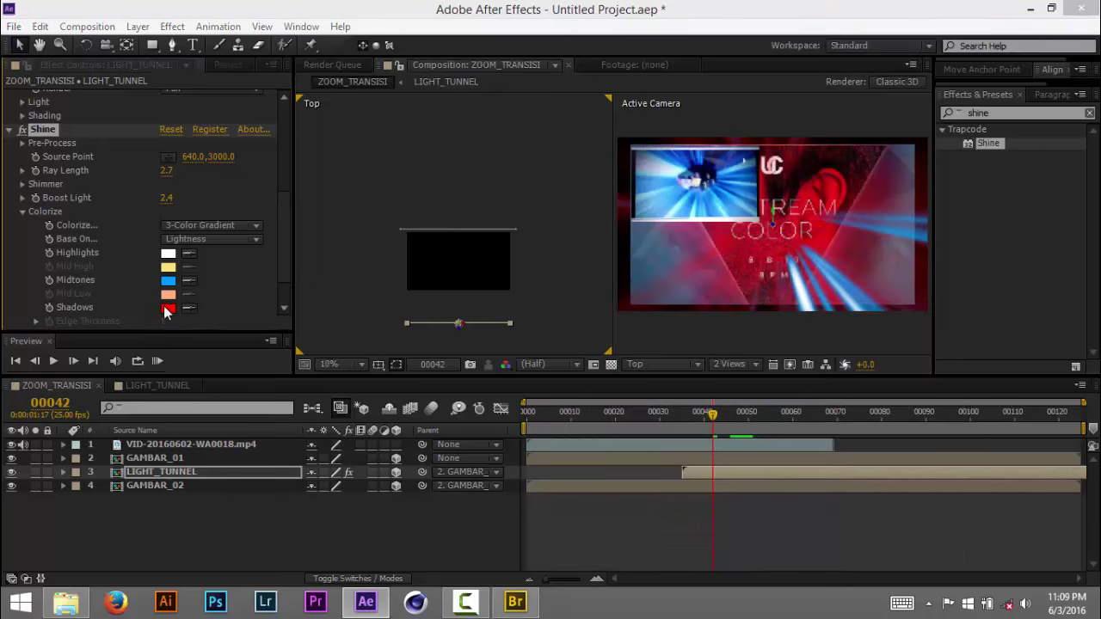
{"action": "left_click", "coordinate": [784, 407]}
{"action": "left_click_drag", "start_coordinate": [731, 456], "coordinate": [721, 415]}
{"action": "left_click", "coordinate": [901, 346]}
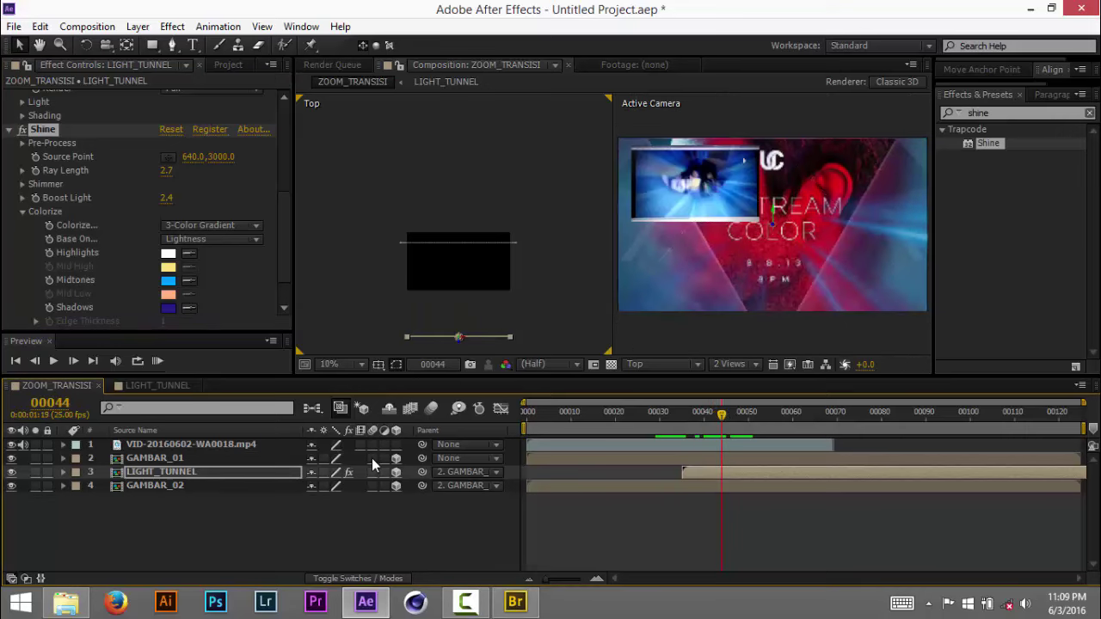
Enable motion blur for GAMBAR_01, LIGHT_TUNNEL, GAMBAR_02 and the composition, and check it around frame 35
{"action": "left_click_drag", "start_coordinate": [372, 471], "coordinate": [373, 485]}
{"action": "left_click", "coordinate": [431, 409]}
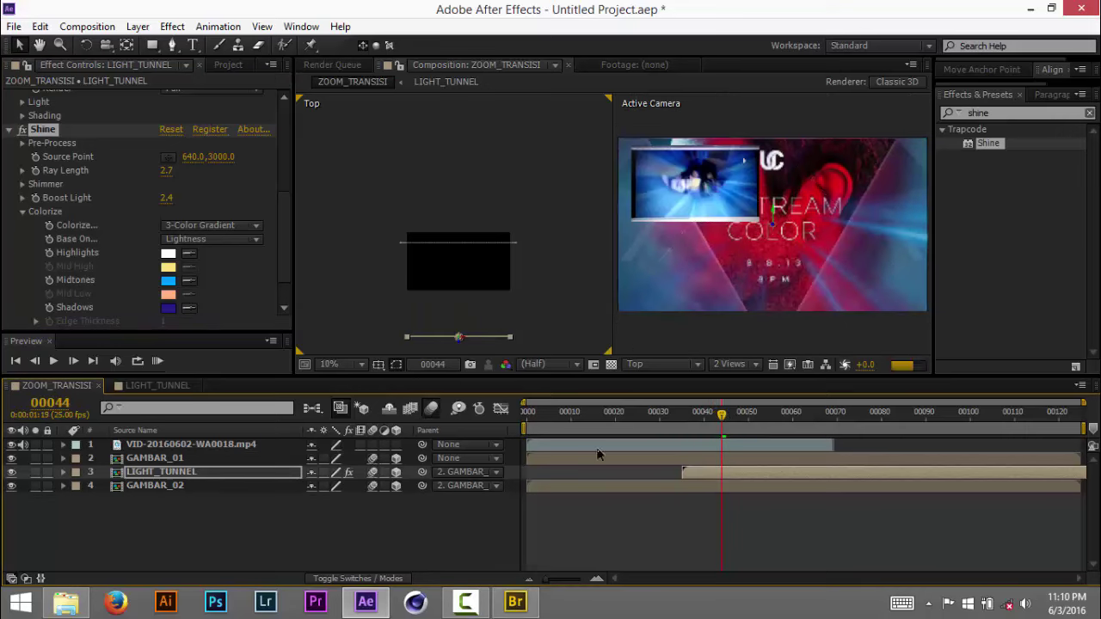
{"action": "left_click_drag", "start_coordinate": [721, 415], "coordinate": [682, 417]}
Switch the composition to a single Active Camera view, hide the reference video layer and RAM-preview the transition
{"action": "left_click", "coordinate": [729, 364]}
{"action": "left_click", "coordinate": [746, 384]}
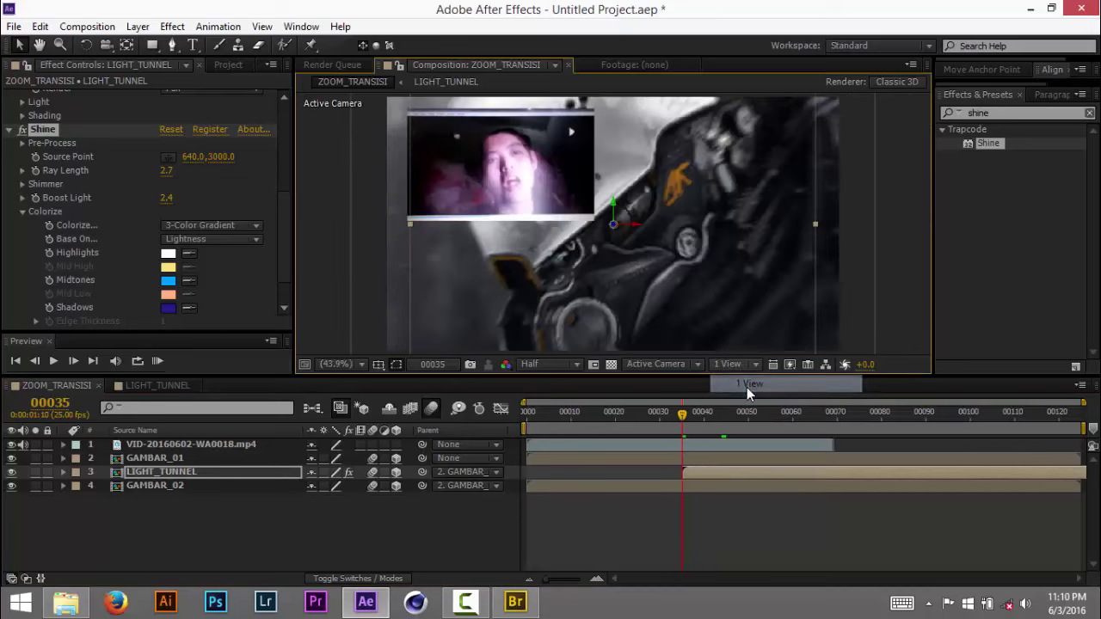
{"action": "left_click", "coordinate": [11, 443]}
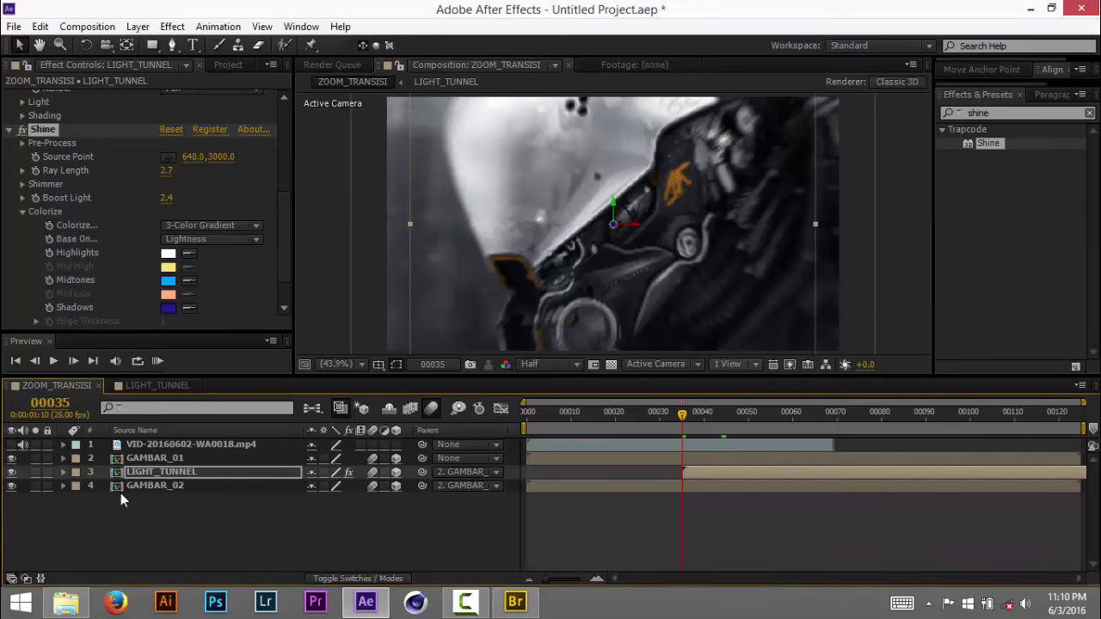
{"action": "left_click", "coordinate": [158, 362]}
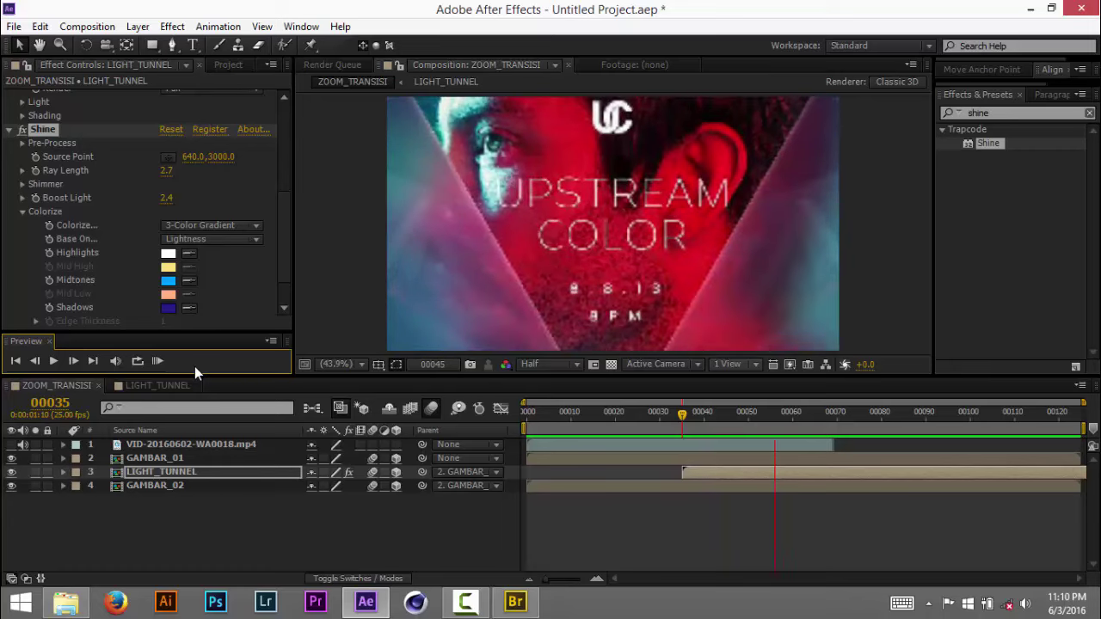
Shift GAMBAR_02's two Opacity keyframes to frames 41 and 43 and check the fade-in
{"action": "left_click_drag", "start_coordinate": [681, 414], "coordinate": [705, 415]}
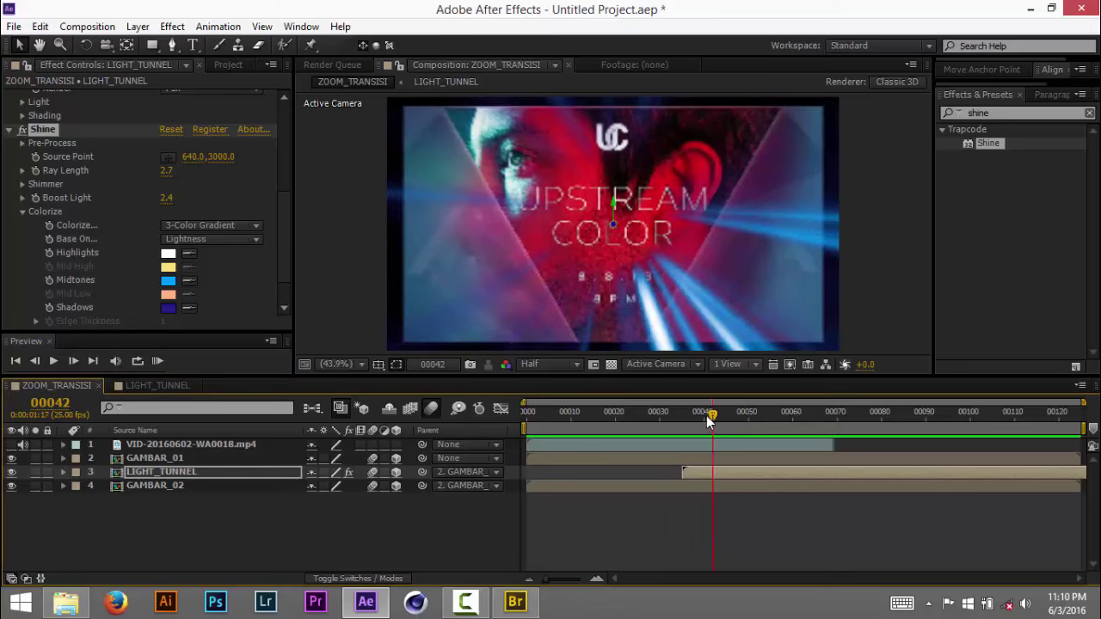
{"action": "left_click", "coordinate": [688, 487]}
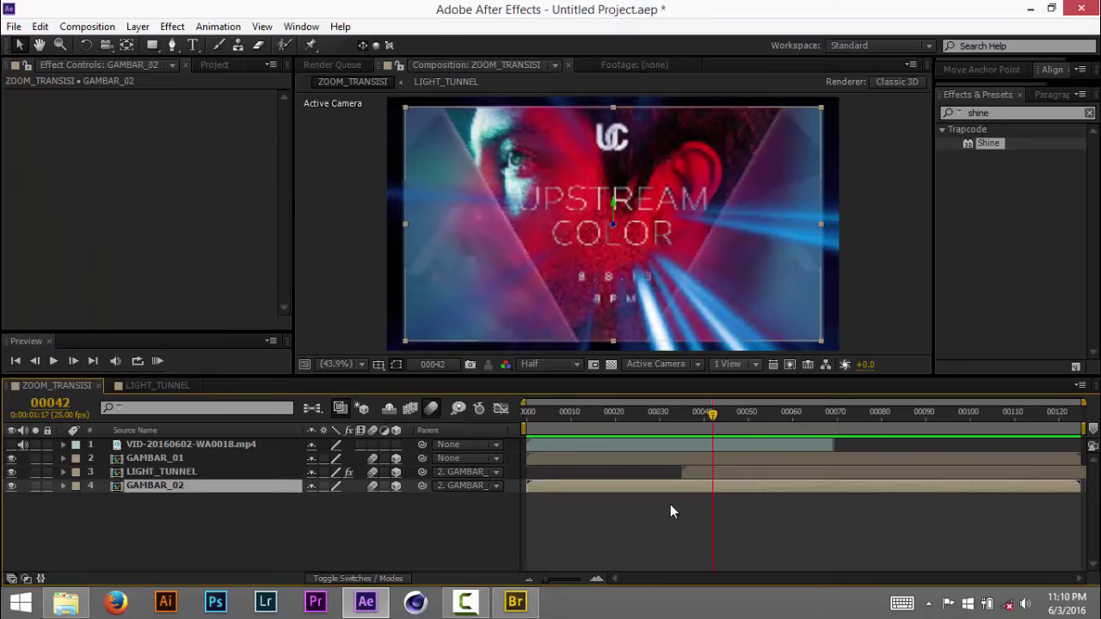
{"action": "key", "text": "t"}
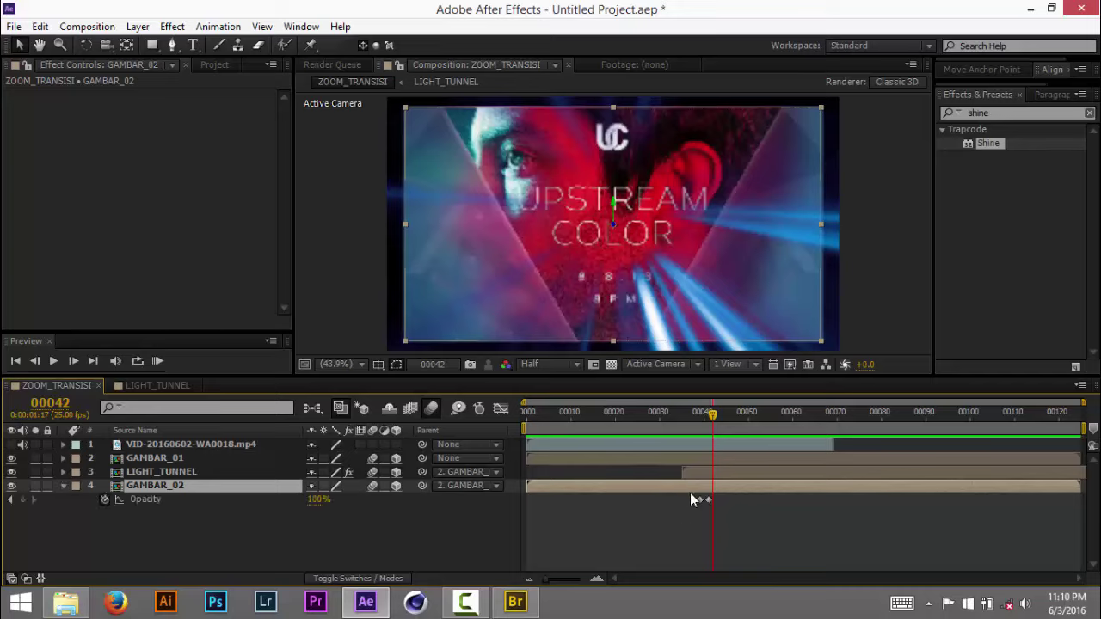
{"action": "left_click", "coordinate": [708, 508]}
{"action": "mouse_move", "coordinate": [708, 507]}
{"action": "left_mouse_down"}
{"action": "mouse_move", "coordinate": [700, 499]}
{"action": "mouse_move", "coordinate": [718, 500]}
{"action": "left_mouse_up"}
{"action": "left_click", "coordinate": [745, 524]}
{"action": "left_click", "coordinate": [707, 419]}
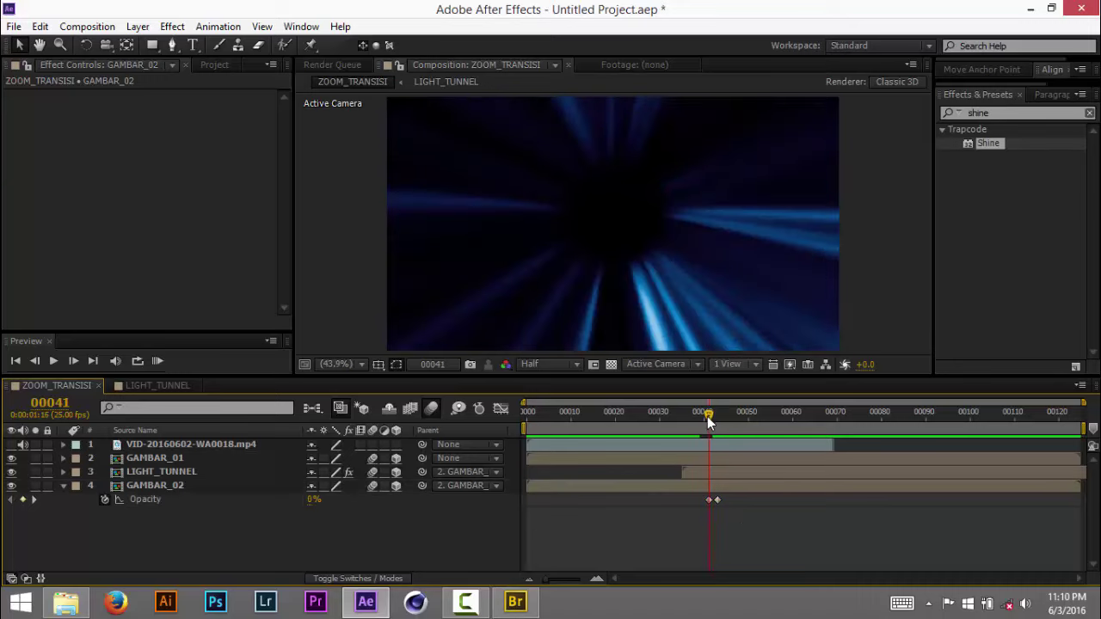
{"action": "left_click_drag", "start_coordinate": [709, 420], "coordinate": [713, 415]}
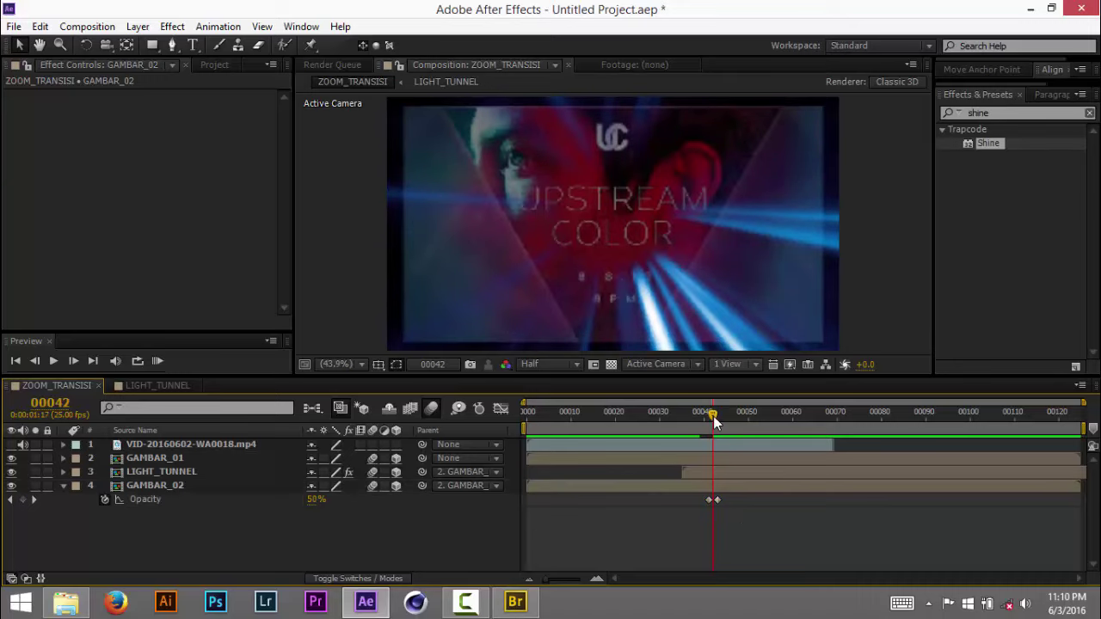
Collapse CC Cylinder on LIGHT_TUNNEL and set Shine's Transfer Mode to Add after trying Screen
{"action": "left_click", "coordinate": [165, 472]}
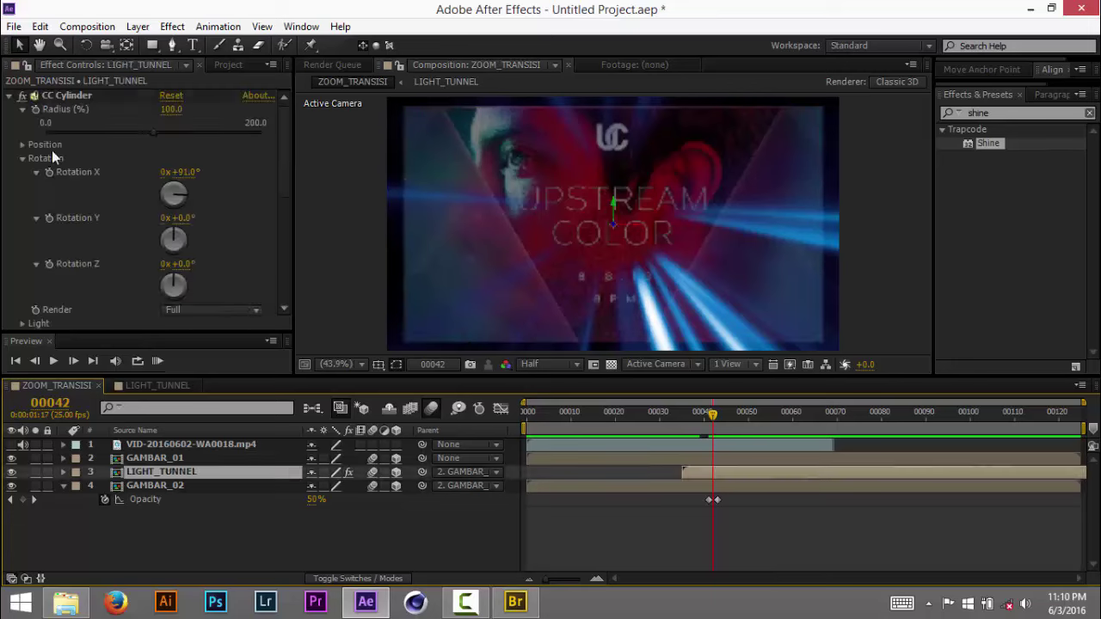
{"action": "left_click", "coordinate": [12, 116]}
{"action": "left_click", "coordinate": [12, 97]}
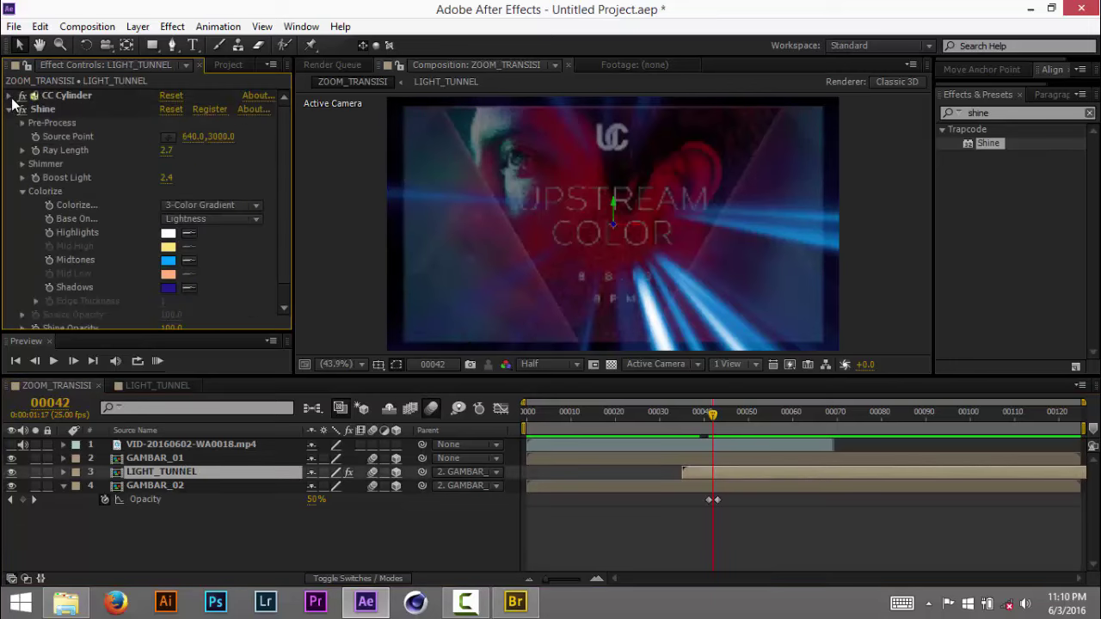
{"action": "scroll", "coordinate": [280, 208], "scroll_direction": "down", "scroll_amount": 1}
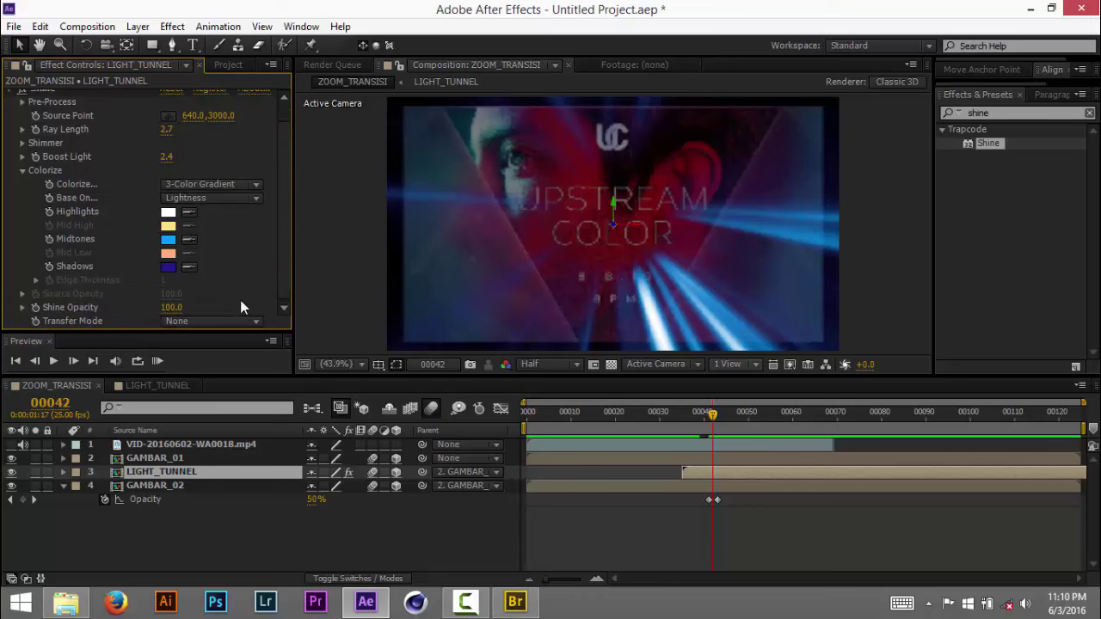
{"action": "left_click", "coordinate": [238, 321]}
{"action": "left_click", "coordinate": [239, 332]}
{"action": "left_click", "coordinate": [232, 323]}
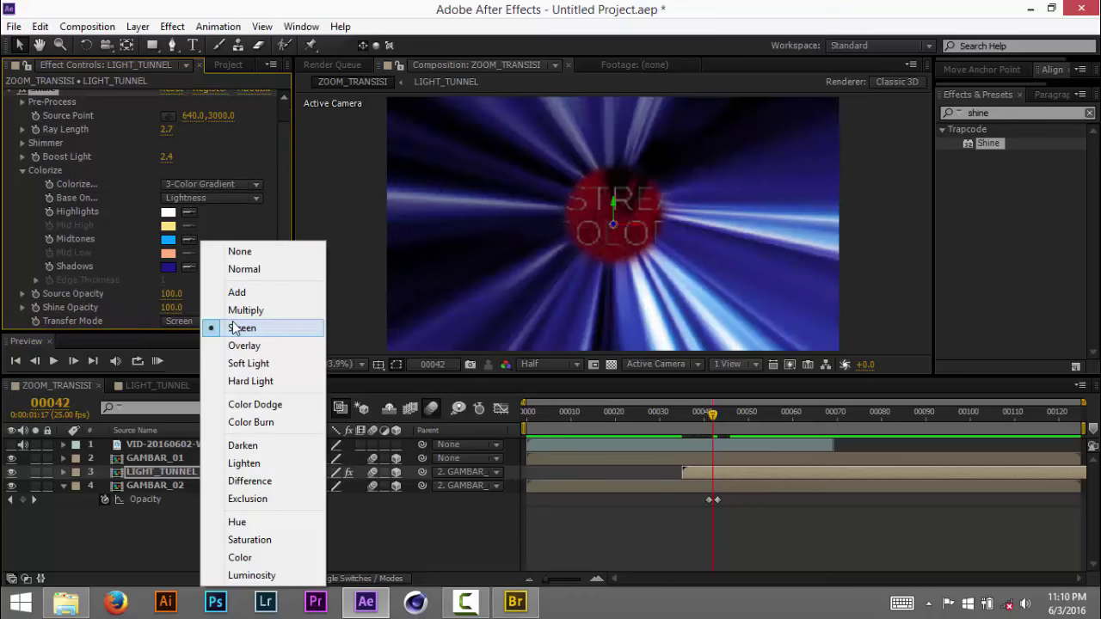
{"action": "left_click", "coordinate": [236, 291]}
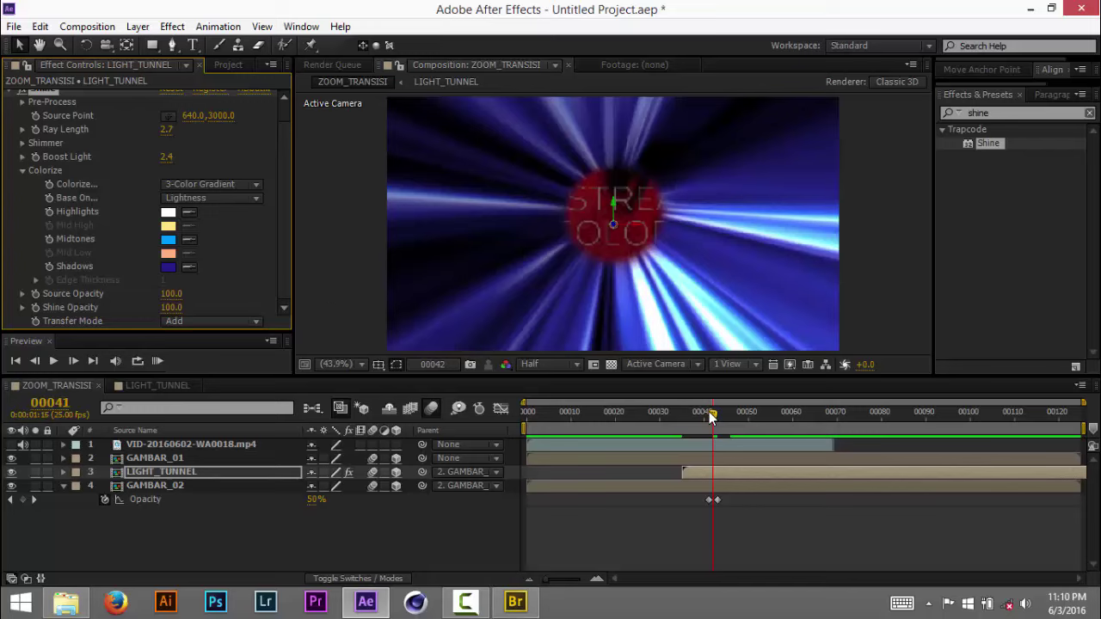
Move GAMBAR_02's two Opacity keyframes back to frames 39 and 41
{"action": "mouse_move", "coordinate": [710, 417]}
{"action": "left_mouse_down"}
{"action": "mouse_move", "coordinate": [663, 414]}
{"action": "mouse_move", "coordinate": [711, 416]}
{"action": "left_mouse_up"}
{"action": "left_click_drag", "start_coordinate": [736, 502], "coordinate": [707, 501]}
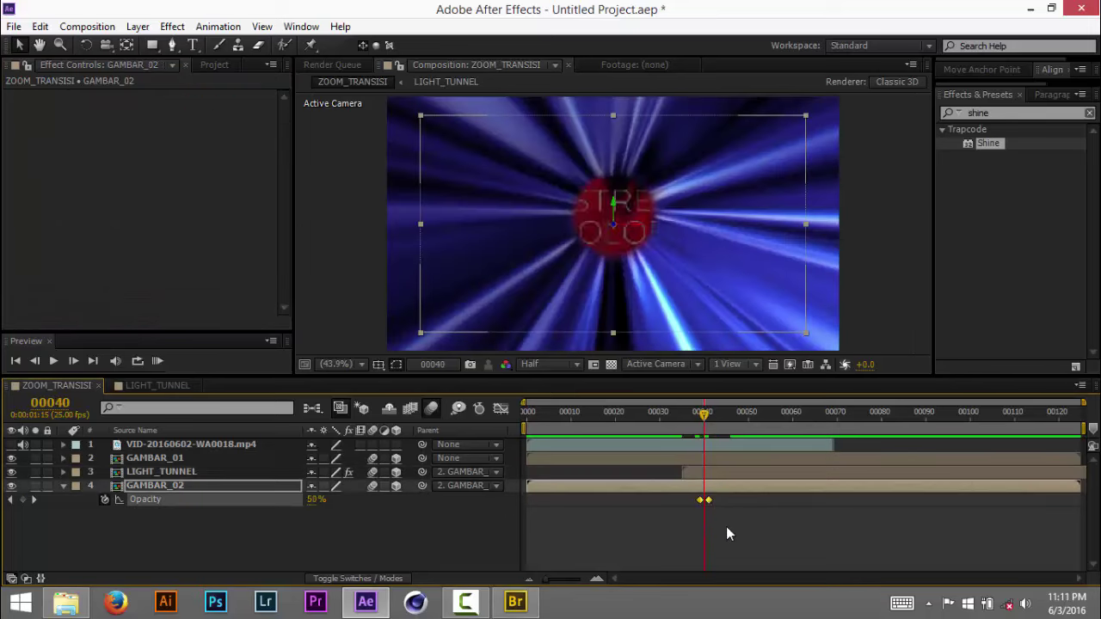
{"action": "left_click", "coordinate": [727, 533]}
RAM-preview the transition and show the reference video layer again for comparison
{"action": "left_click_drag", "start_coordinate": [703, 413], "coordinate": [646, 413]}
{"action": "left_click", "coordinate": [157, 361]}
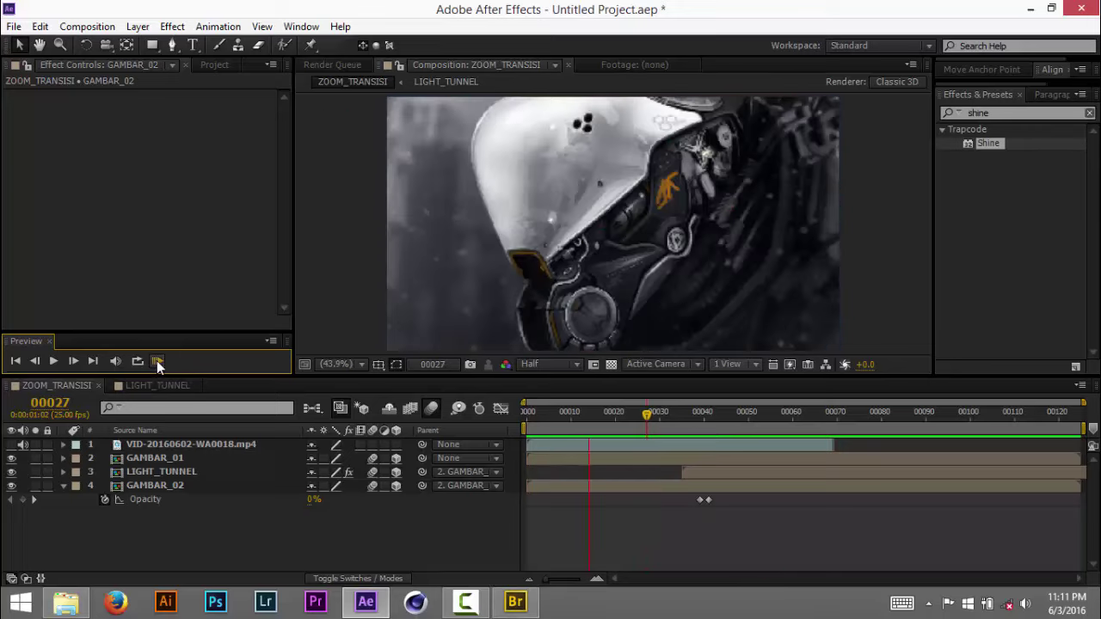
{"action": "left_click", "coordinate": [157, 361]}
{"action": "left_click", "coordinate": [156, 361]}
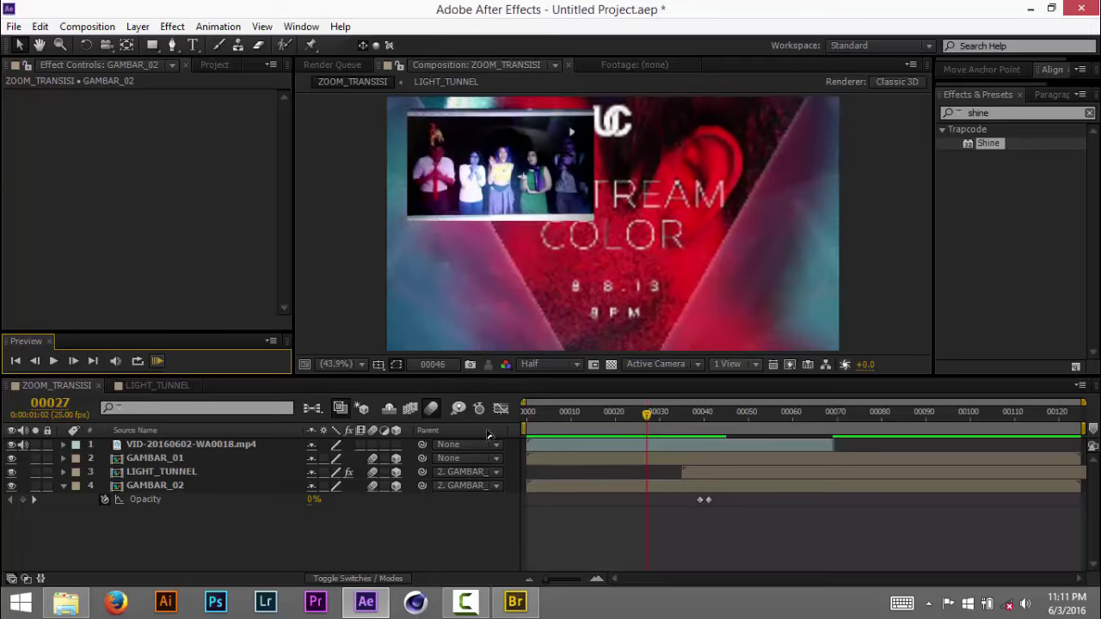
Reveal GAMBAR_01's keyframes, move its last Position keyframe to frame 45 and check the timing
{"action": "left_click", "coordinate": [649, 415]}
{"action": "mouse_move", "coordinate": [651, 411]}
{"action": "left_mouse_down"}
{"action": "mouse_move", "coordinate": [727, 388]}
{"action": "mouse_move", "coordinate": [736, 419]}
{"action": "left_mouse_up"}
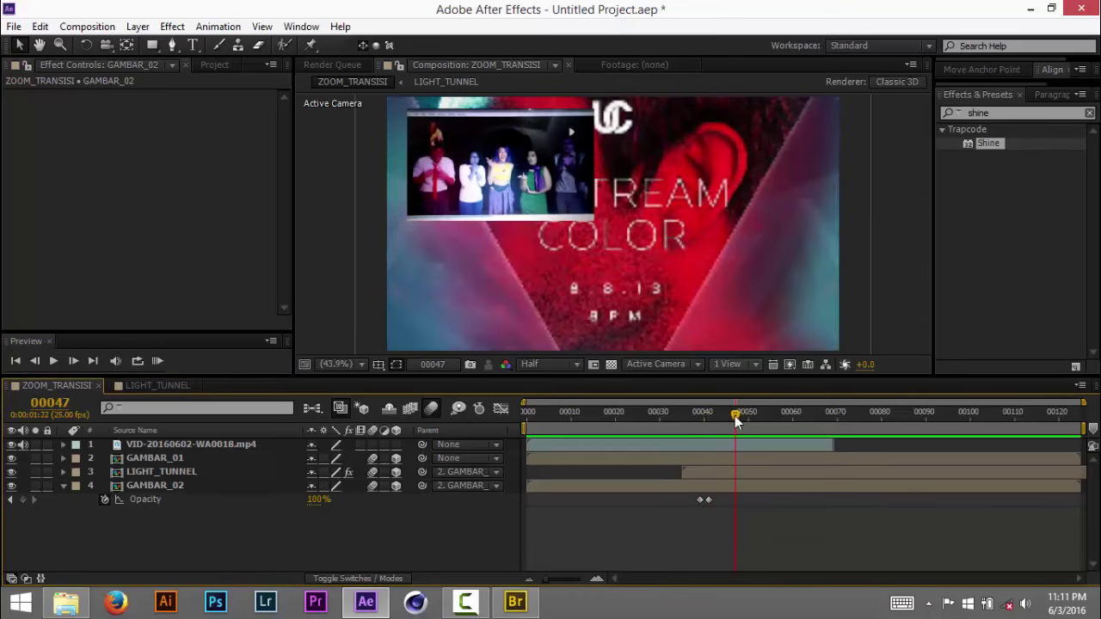
{"action": "left_click", "coordinate": [732, 459]}
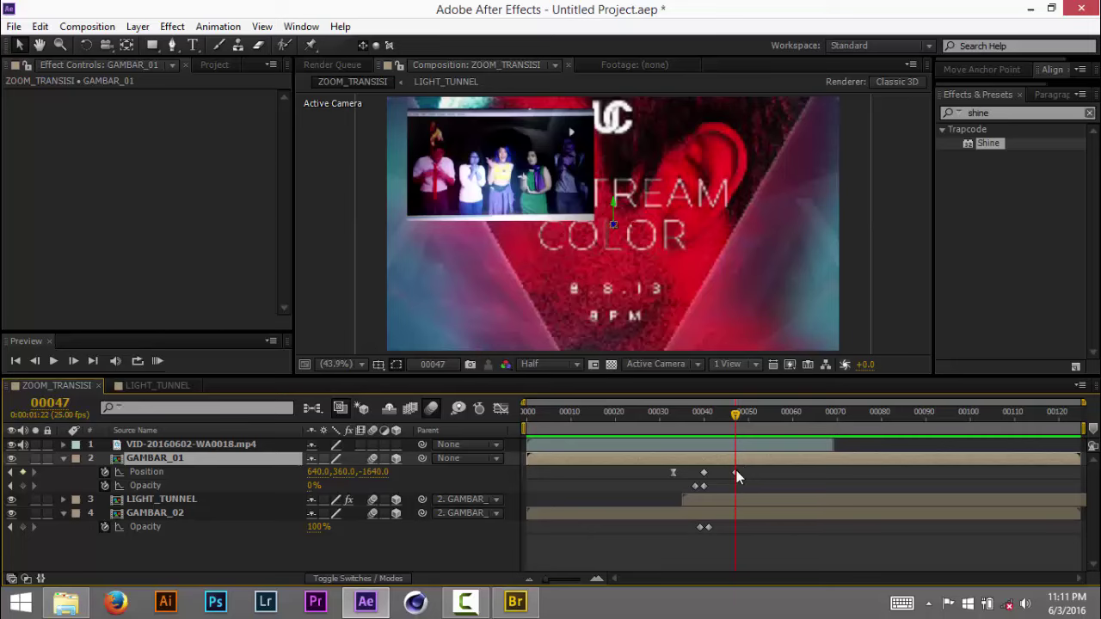
{"action": "left_click_drag", "start_coordinate": [736, 472], "coordinate": [725, 472]}
{"action": "left_click", "coordinate": [720, 414]}
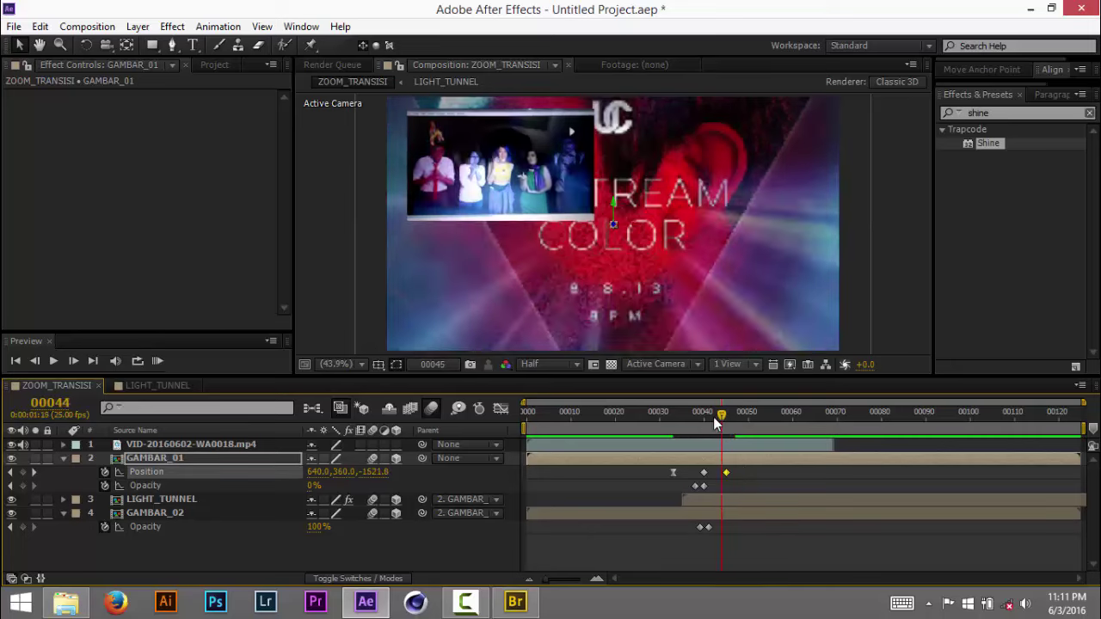
{"action": "mouse_move", "coordinate": [713, 422]}
{"action": "left_mouse_down"}
{"action": "mouse_move", "coordinate": [680, 414]}
{"action": "mouse_move", "coordinate": [732, 414]}
{"action": "mouse_move", "coordinate": [679, 422]}
{"action": "mouse_move", "coordinate": [725, 421]}
{"action": "left_mouse_up"}
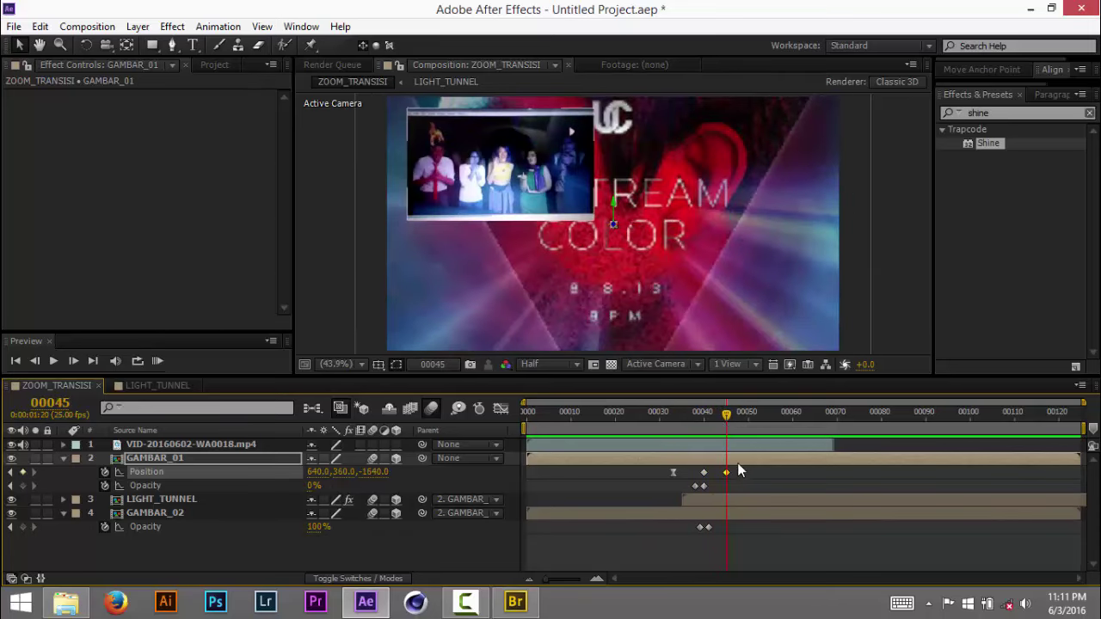
Apply Easy Ease to GAMBAR_01's last Position keyframe, lengthen its incoming handle in the speed graph for a softer stop, and preview the motion
{"action": "key", "text": "F9"}
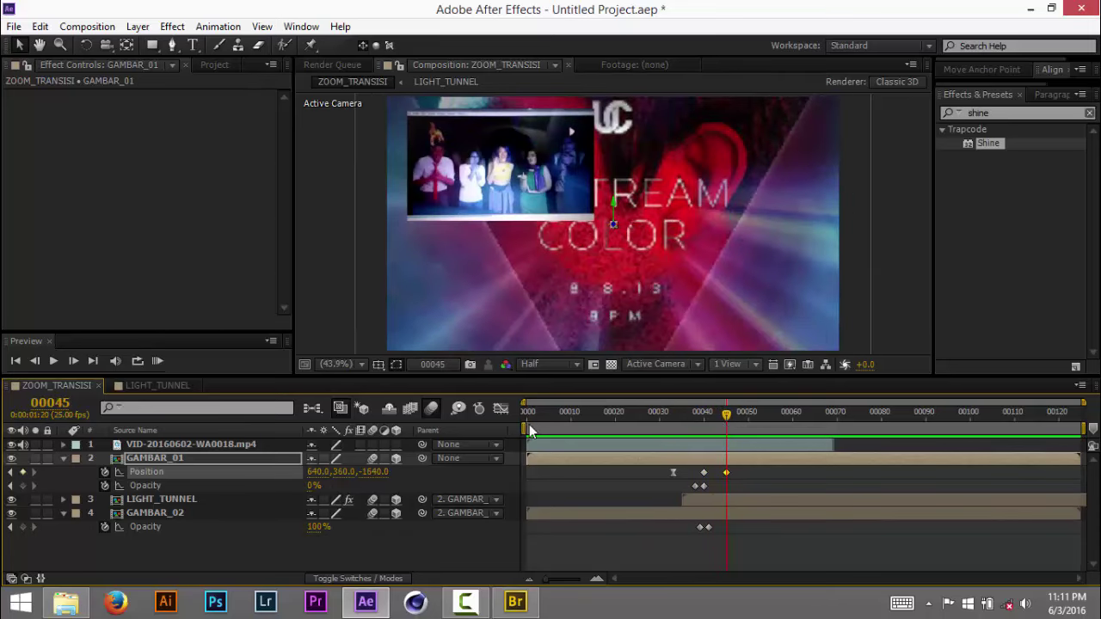
{"action": "right_click", "coordinate": [725, 472]}
{"action": "mouse_move", "coordinate": [770, 467]}
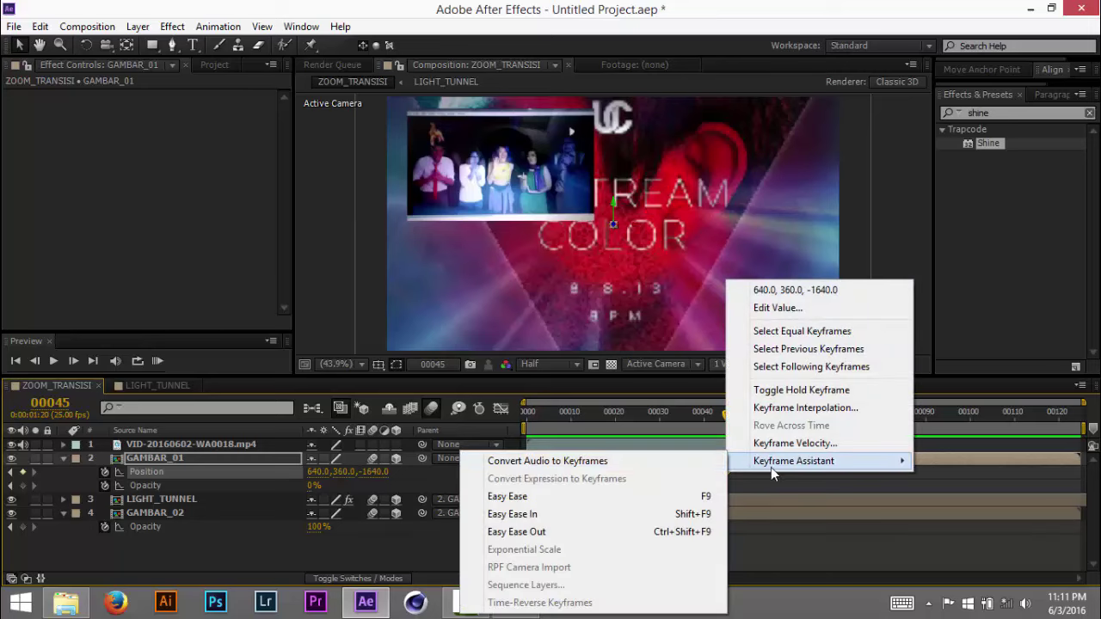
{"action": "left_click", "coordinate": [640, 496]}
{"action": "left_click", "coordinate": [496, 410]}
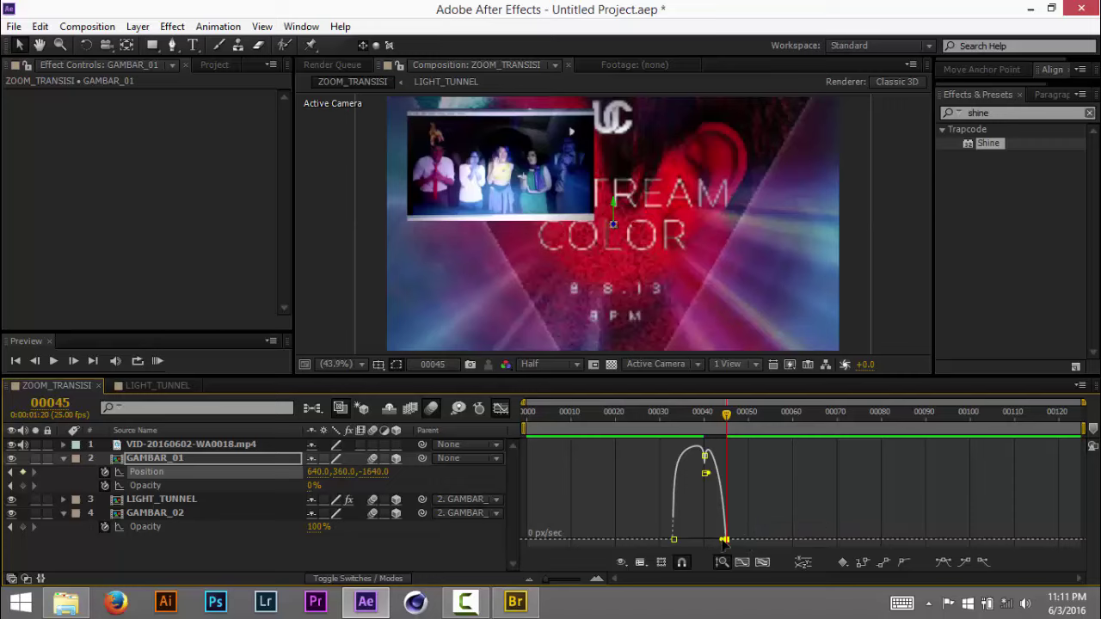
{"action": "left_click_drag", "start_coordinate": [725, 538], "coordinate": [714, 538]}
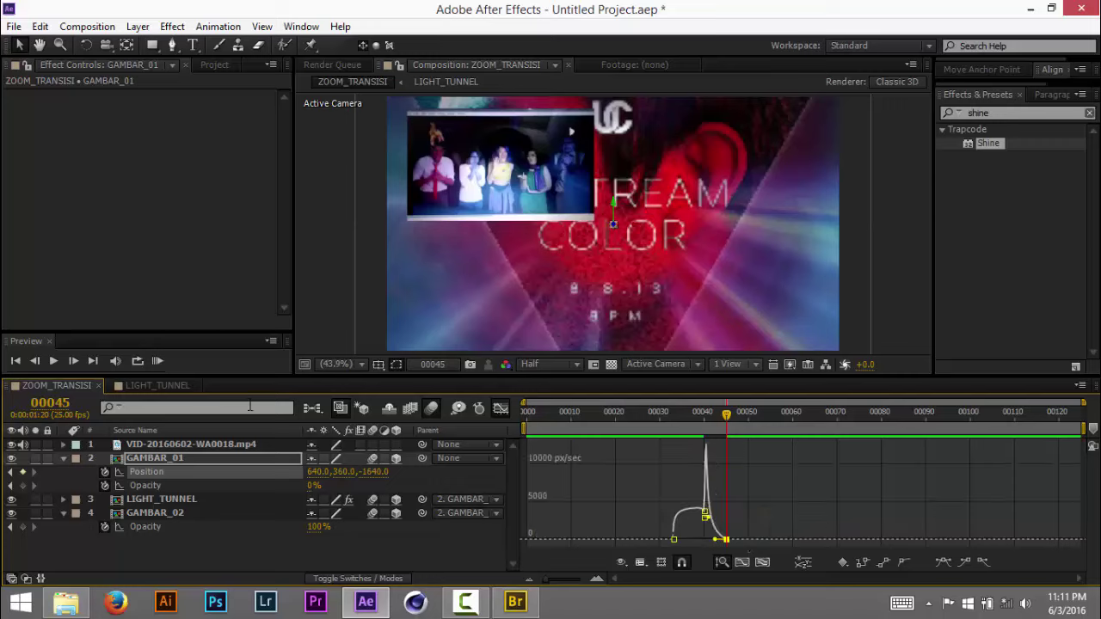
{"action": "left_click", "coordinate": [157, 361]}
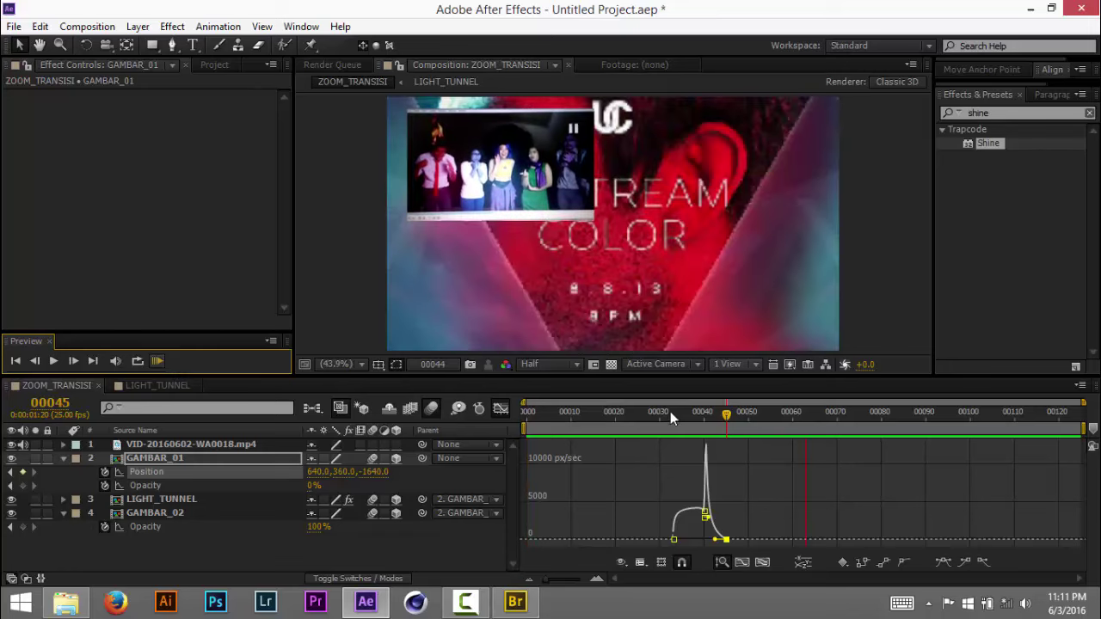
{"action": "left_click_drag", "start_coordinate": [702, 411], "coordinate": [745, 448]}
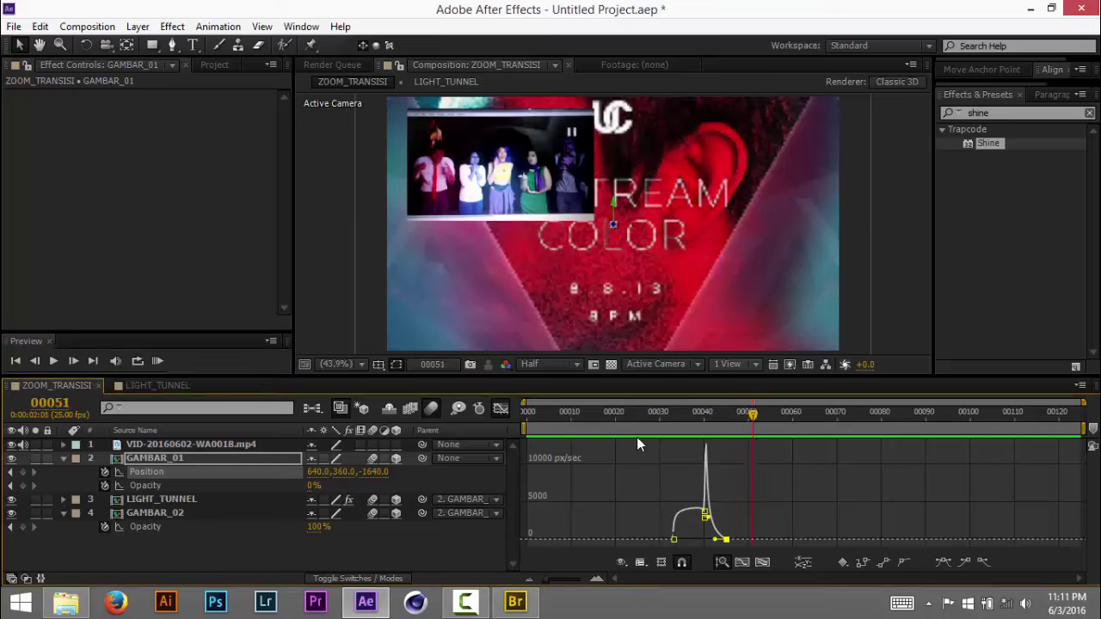
Collapse GAMBAR_01, hide the reference video layer, RAM-preview the clean transition and close the Graph Editor
{"action": "left_click", "coordinate": [62, 458]}
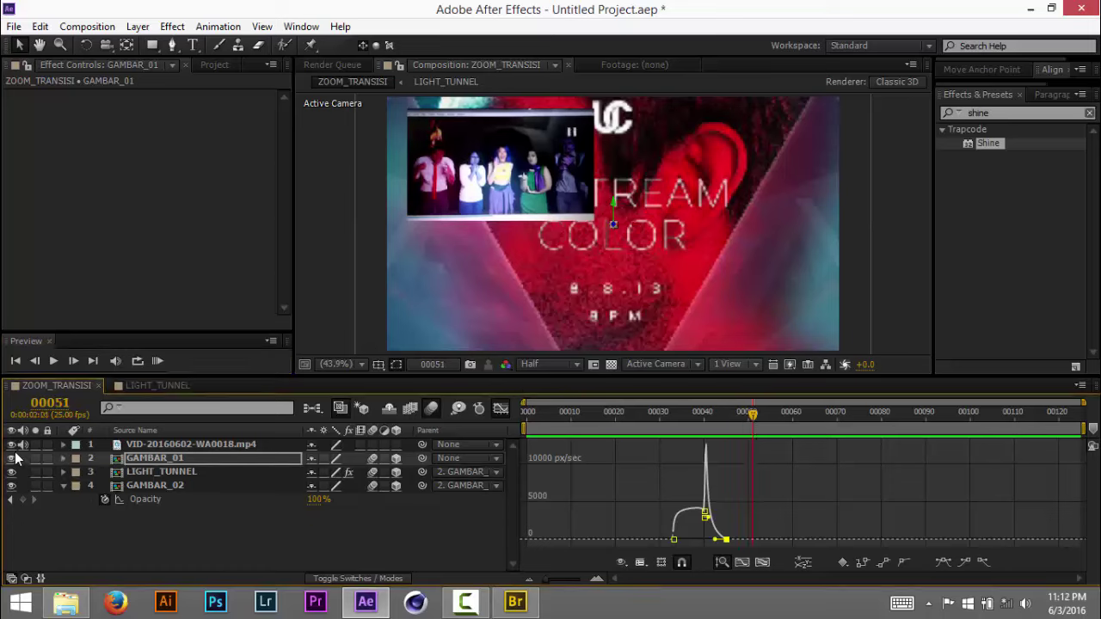
{"action": "left_click", "coordinate": [11, 444]}
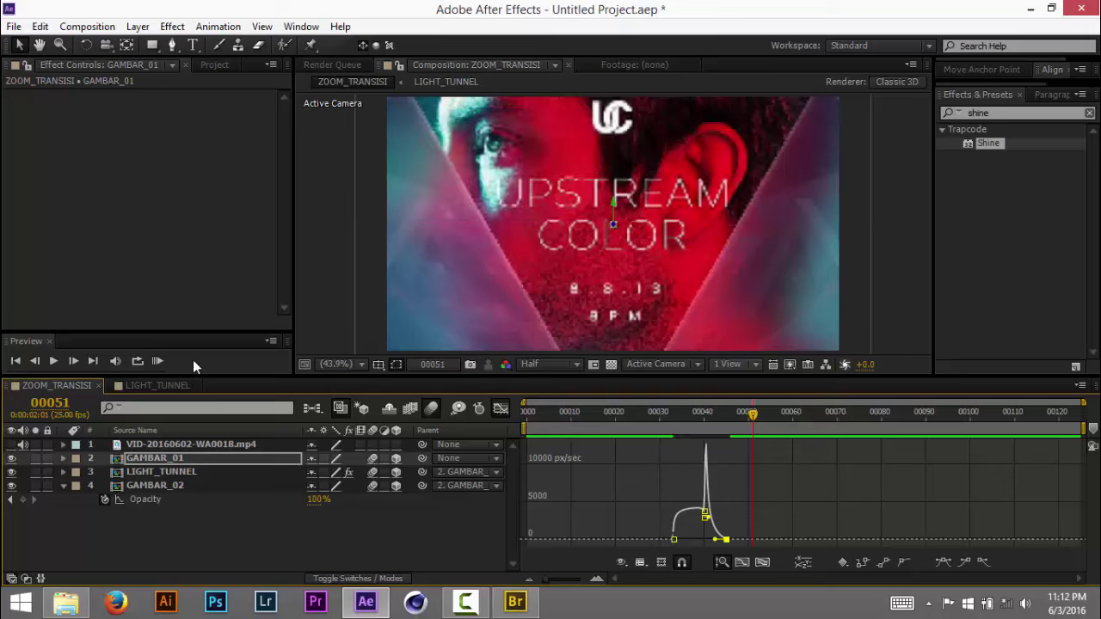
{"action": "left_click", "coordinate": [154, 359]}
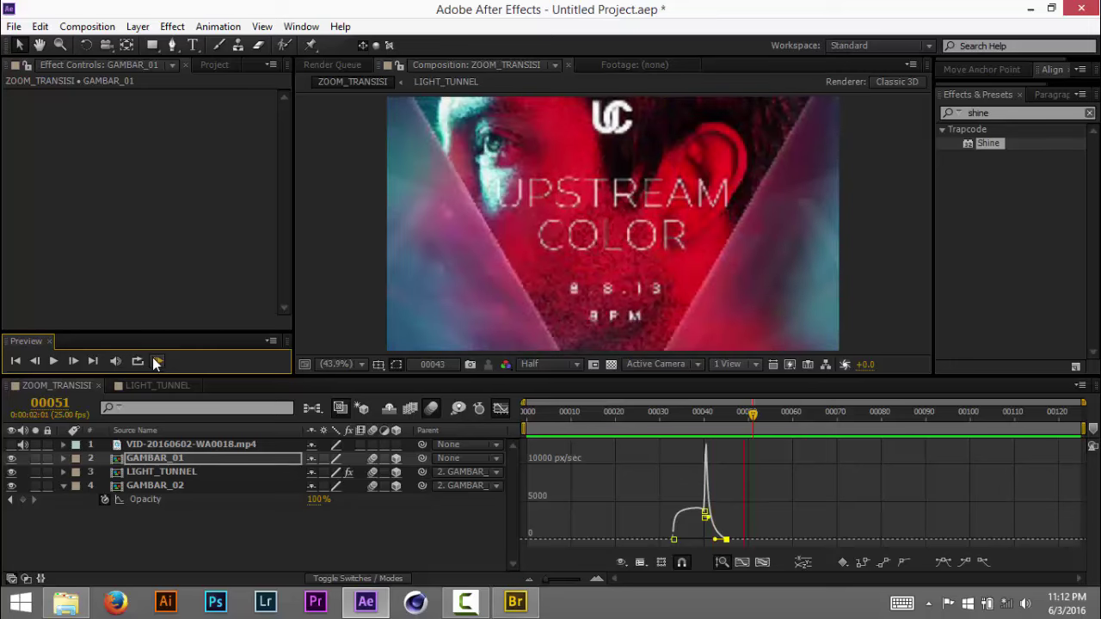
{"action": "left_click", "coordinate": [152, 356]}
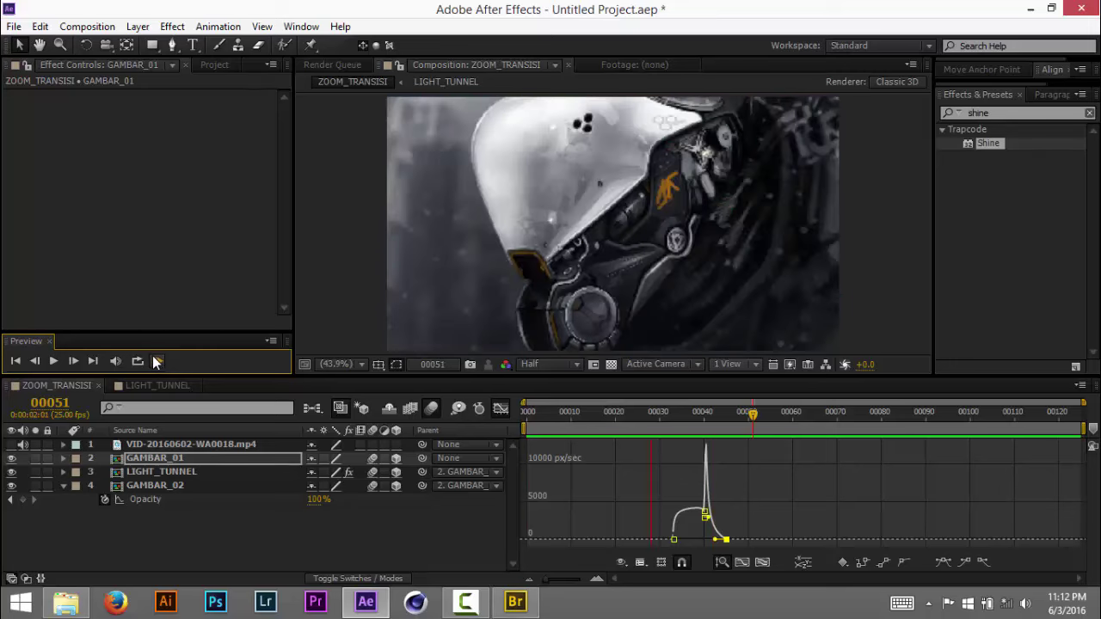
{"action": "left_click", "coordinate": [152, 354]}
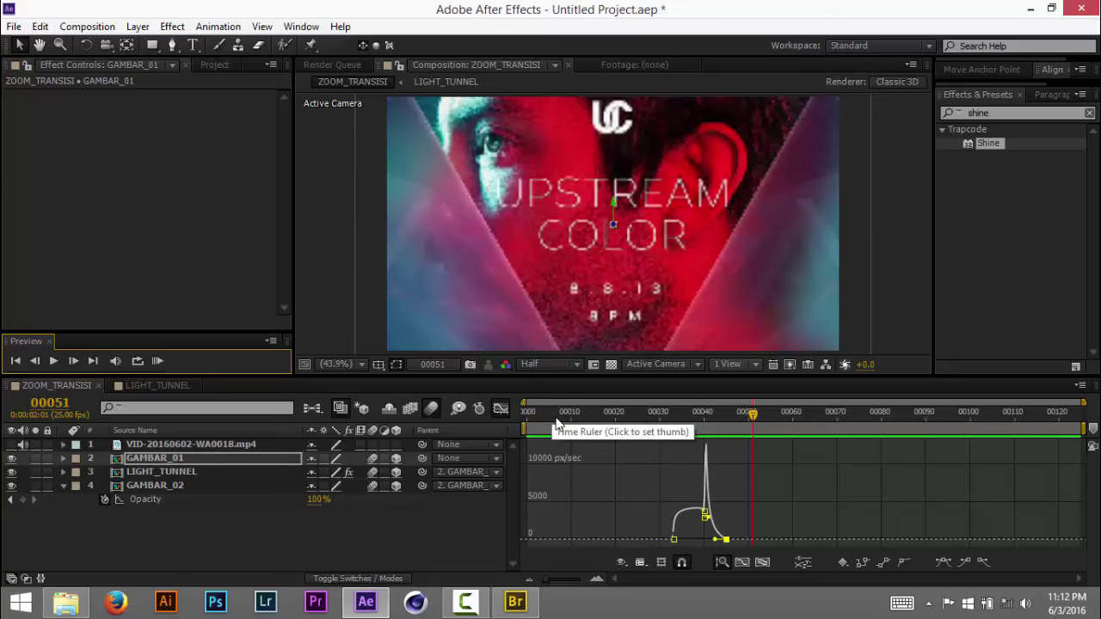
{"action": "left_click", "coordinate": [500, 407]}
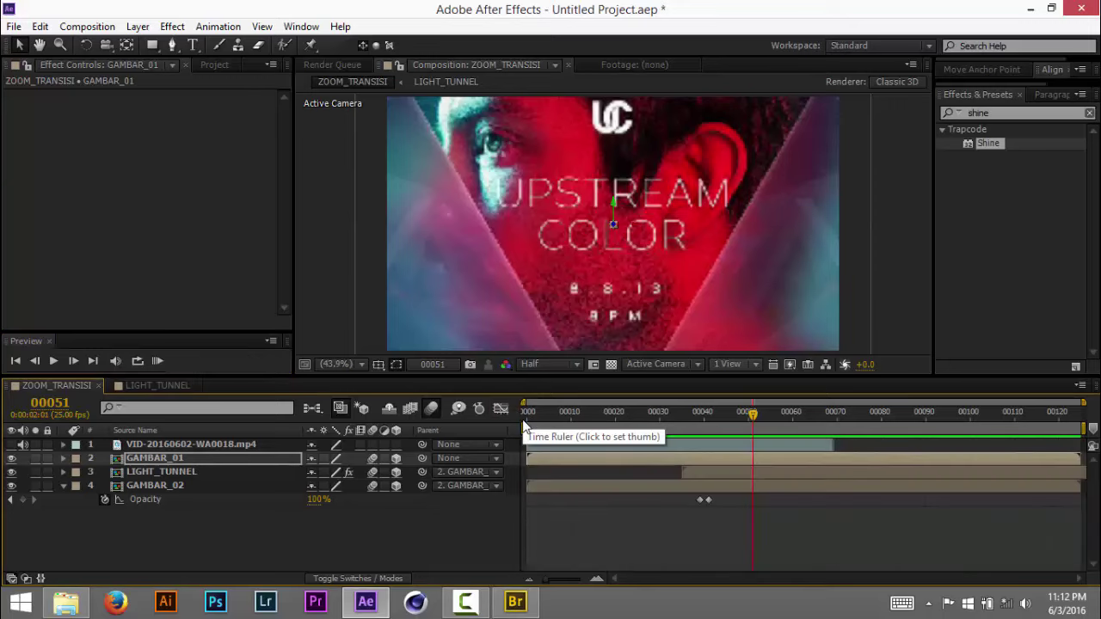
Add ZOOM_TRANSISI to the render queue and set its output module to QuickTime format with audio output enabled
{"action": "key", "text": "ctrl+m"}
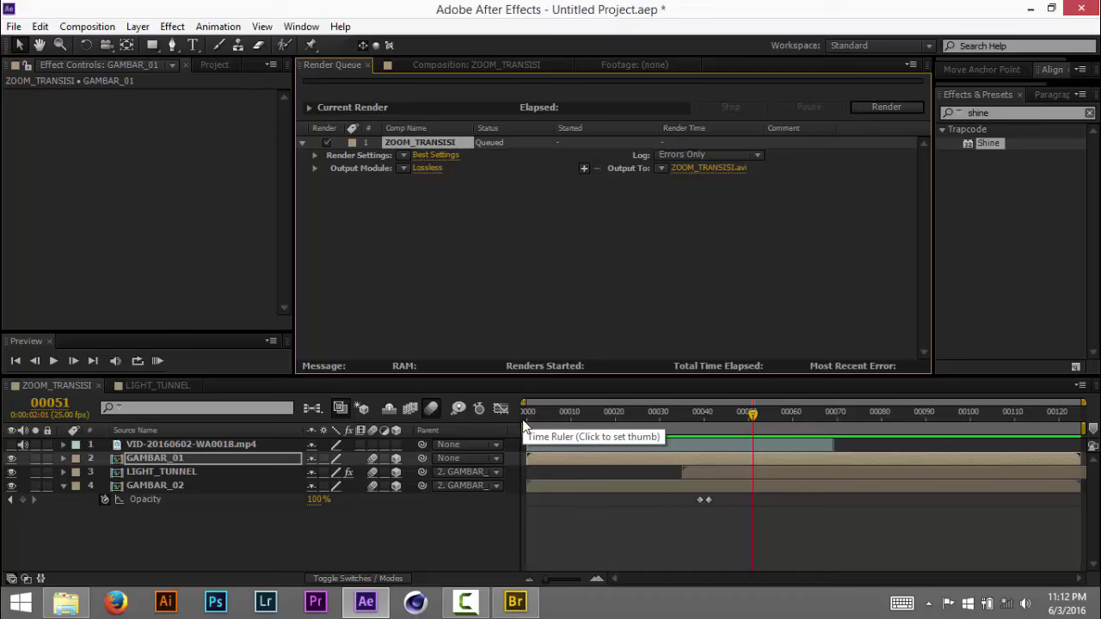
{"action": "left_click", "coordinate": [426, 169]}
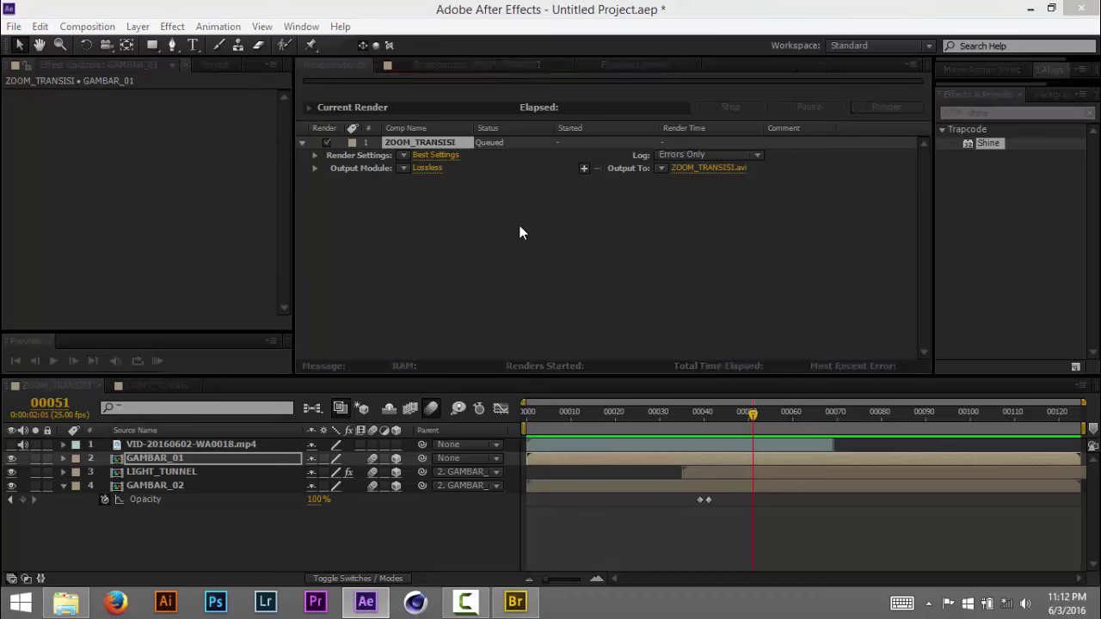
{"action": "left_click", "coordinate": [537, 98]}
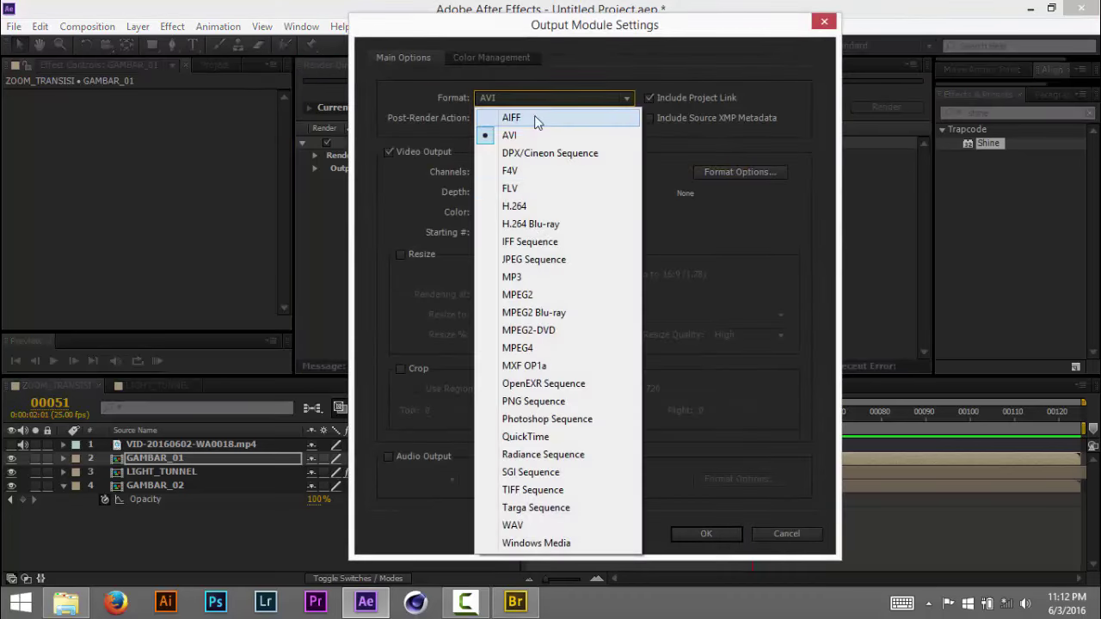
{"action": "left_click", "coordinate": [526, 435]}
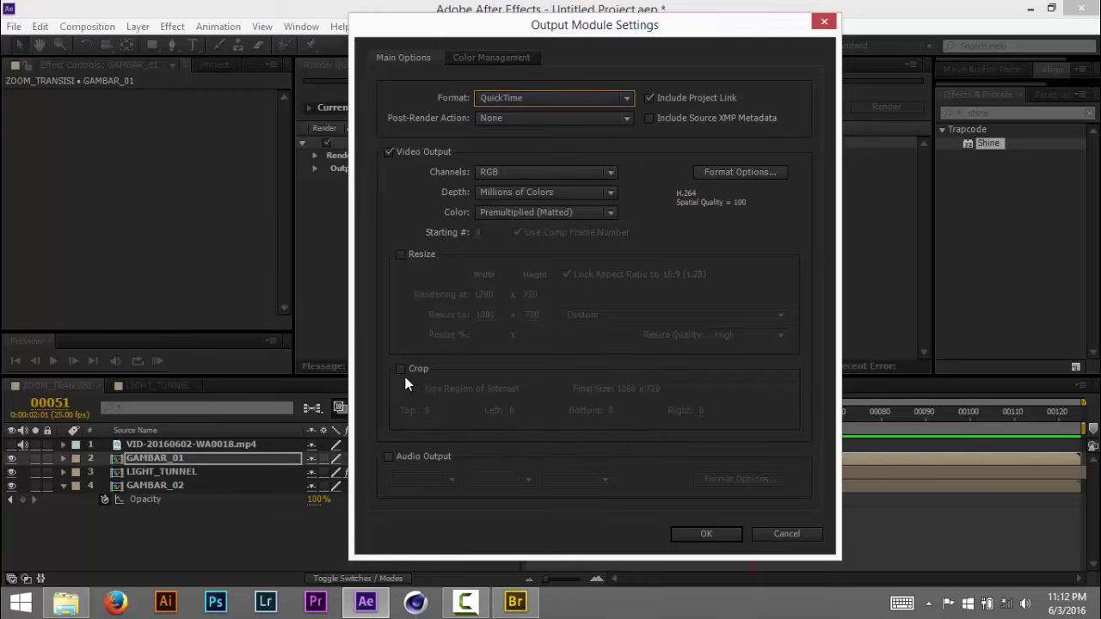
{"action": "left_click", "coordinate": [389, 456]}
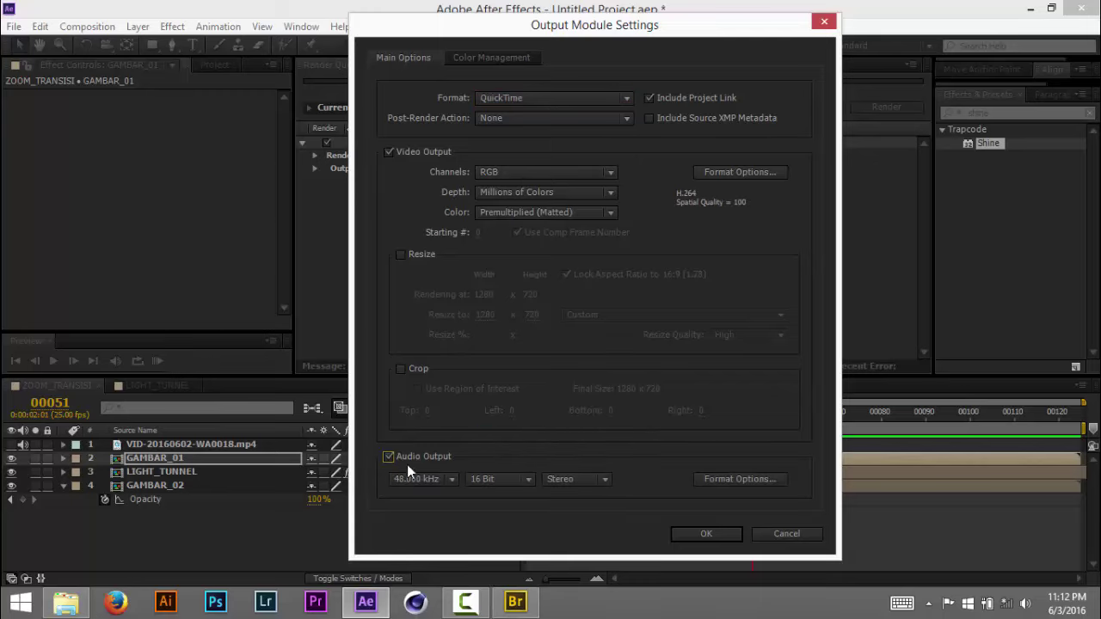
Select H.264 as the QuickTime video codec and accept the output module settings
{"action": "left_click", "coordinate": [735, 170]}
{"action": "left_click", "coordinate": [668, 120]}
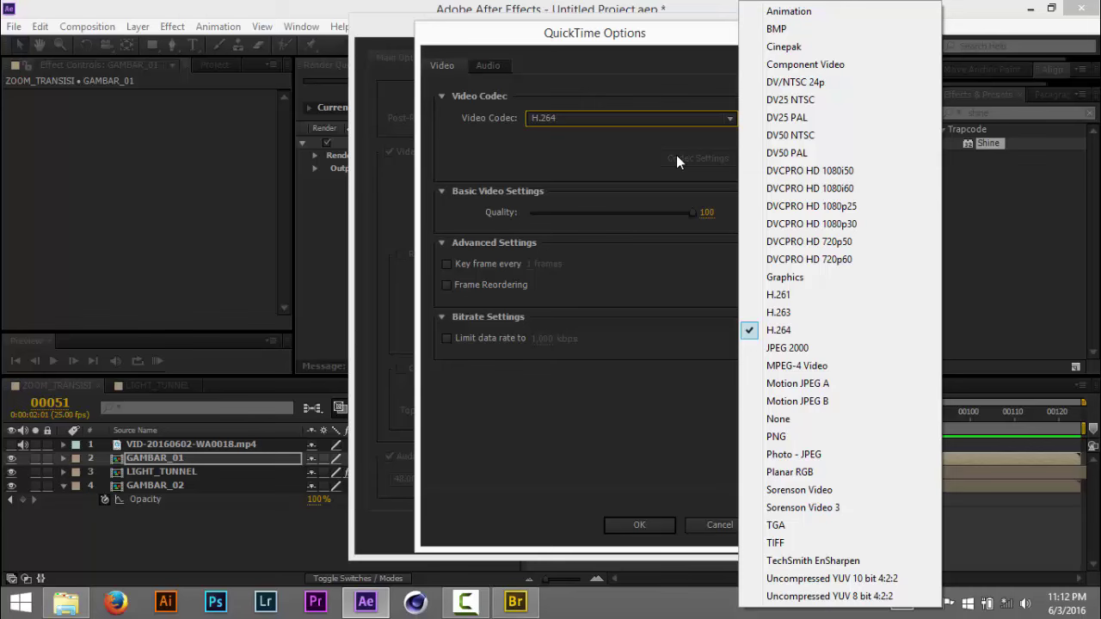
{"action": "left_click", "coordinate": [778, 331]}
{"action": "left_click", "coordinate": [659, 522]}
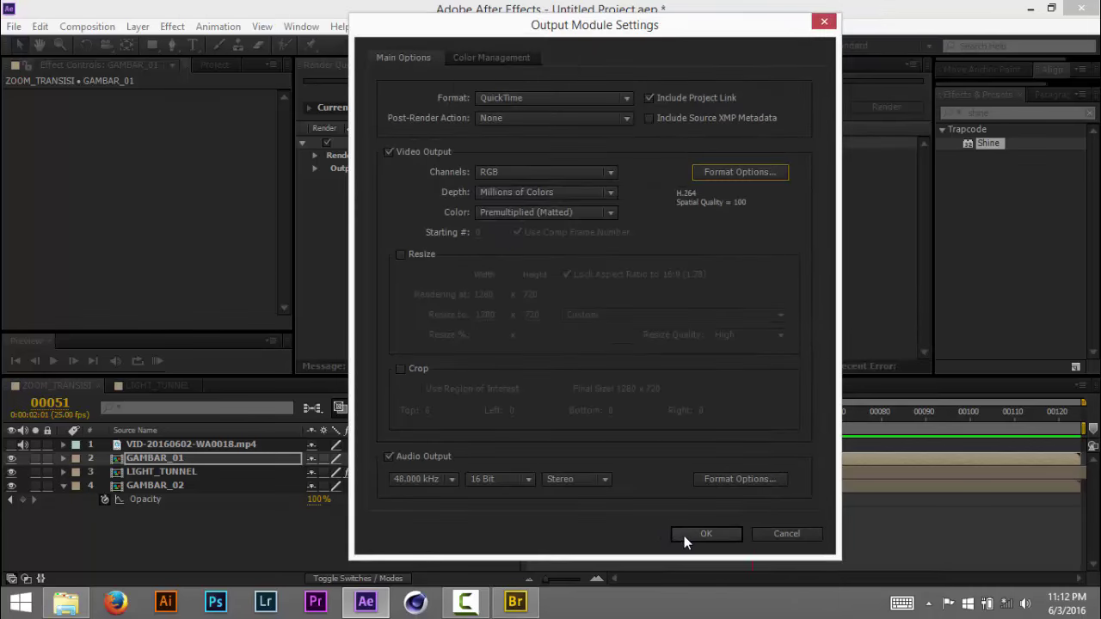
{"action": "left_click", "coordinate": [683, 535]}
Set the output file to ZOOM_TRANSISI.mov in FOR_TUTORIAL's 160602_TRANSITION/09_FINALRENDER folder and start the render
{"action": "left_click", "coordinate": [701, 169]}
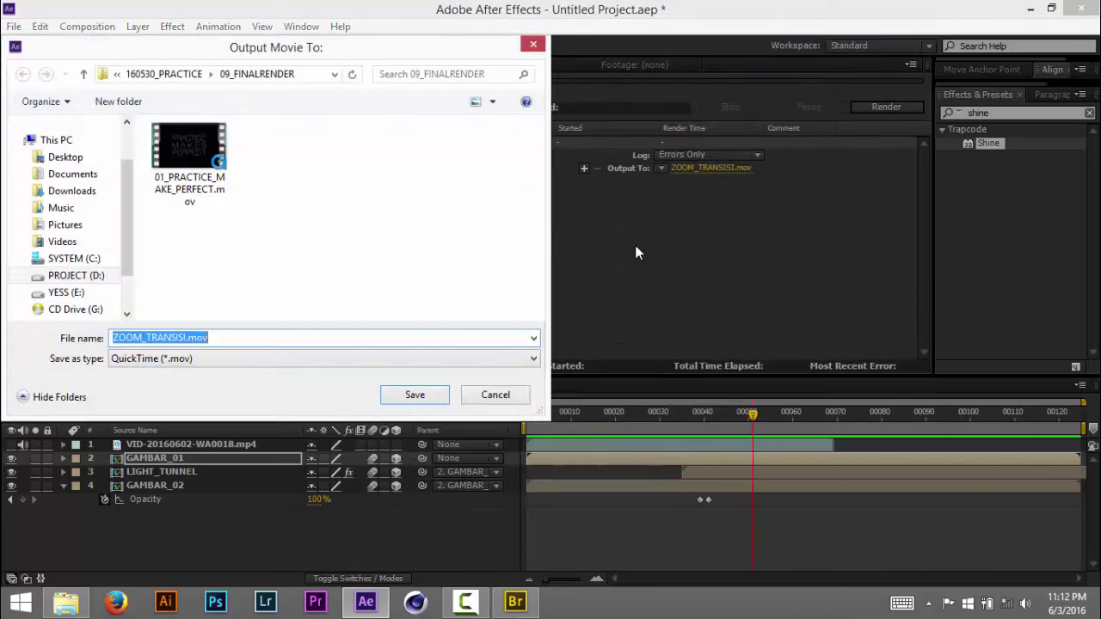
{"action": "left_click", "coordinate": [172, 75]}
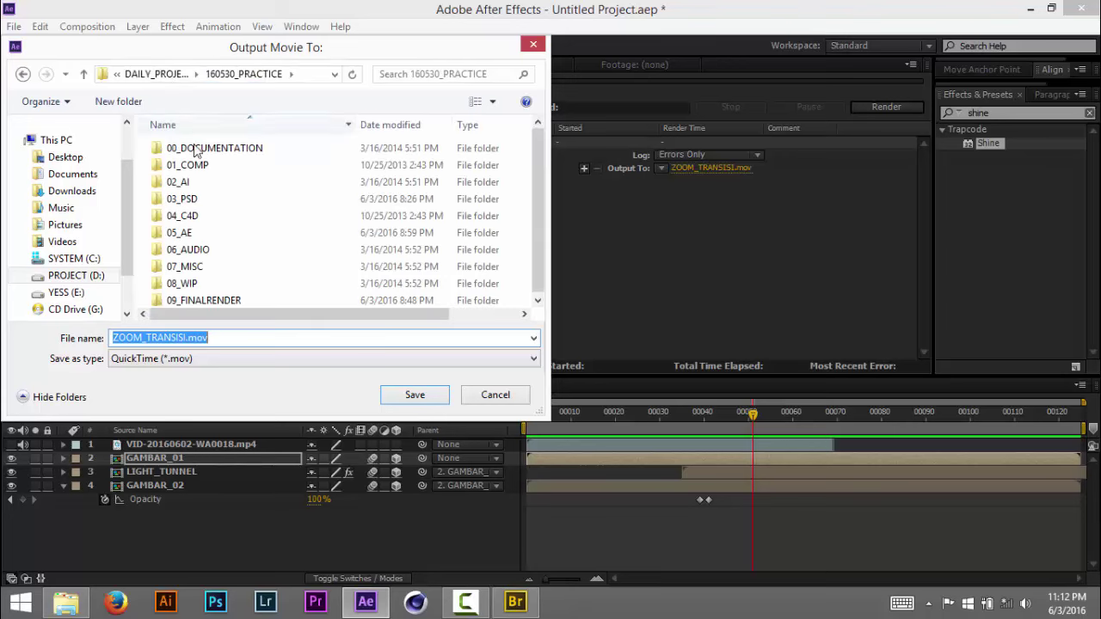
{"action": "left_click", "coordinate": [168, 75]}
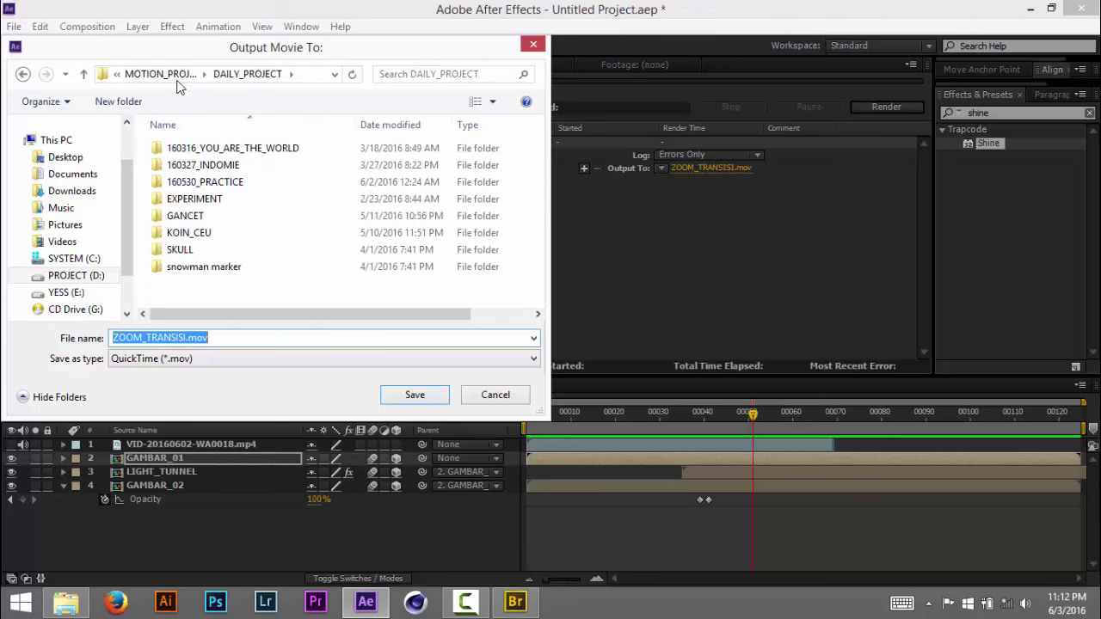
{"action": "left_click", "coordinate": [160, 74]}
{"action": "double_click", "coordinate": [206, 286]}
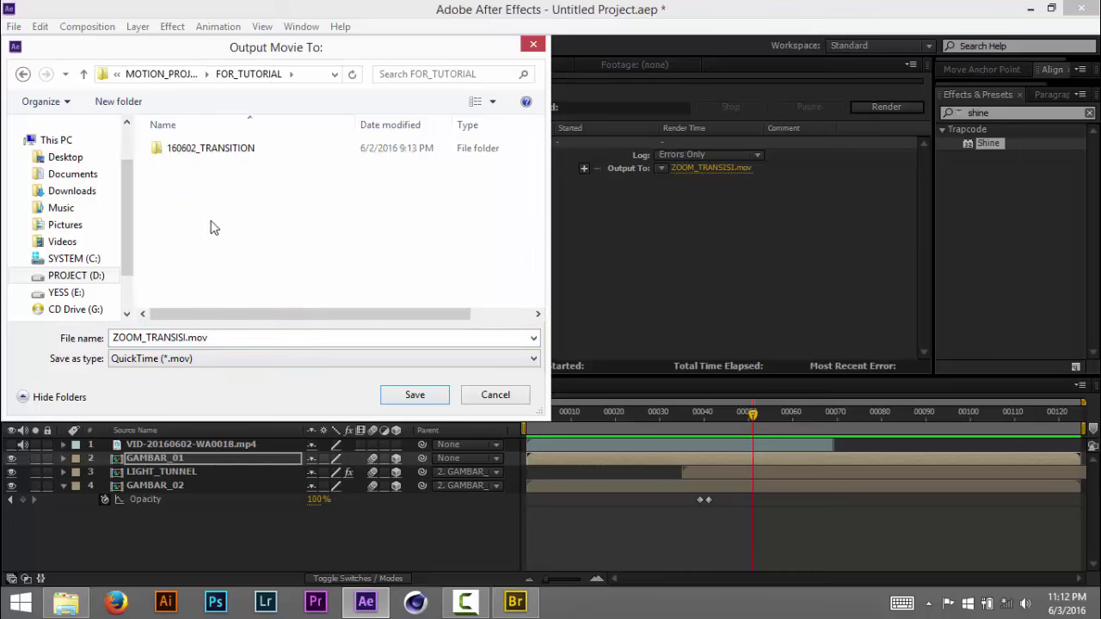
{"action": "double_click", "coordinate": [221, 149]}
{"action": "double_click", "coordinate": [213, 301]}
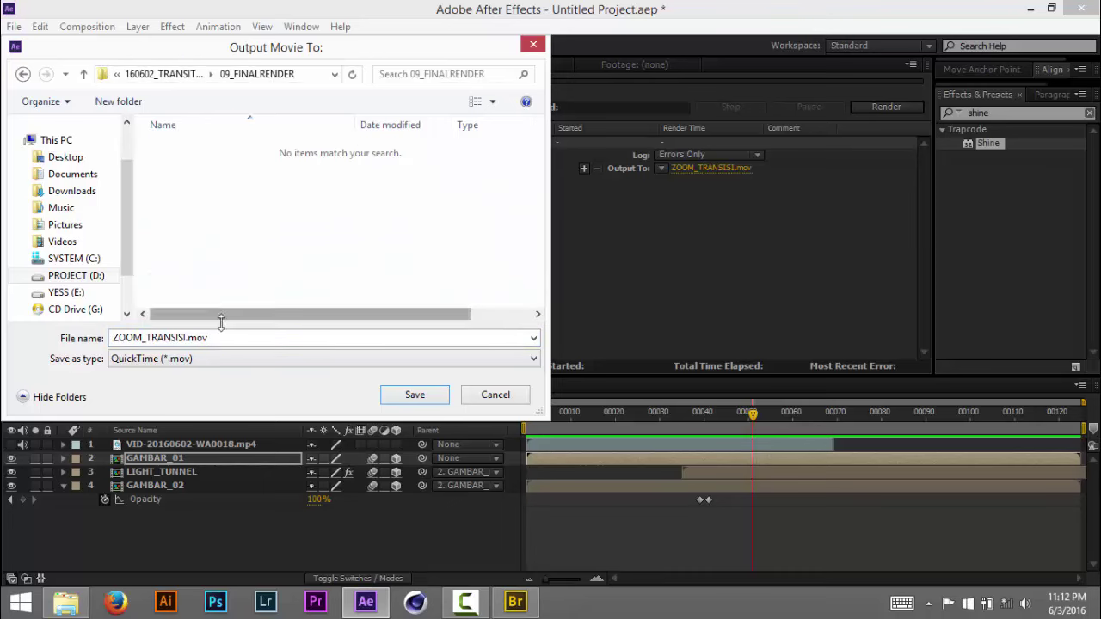
{"action": "left_click", "coordinate": [402, 398]}
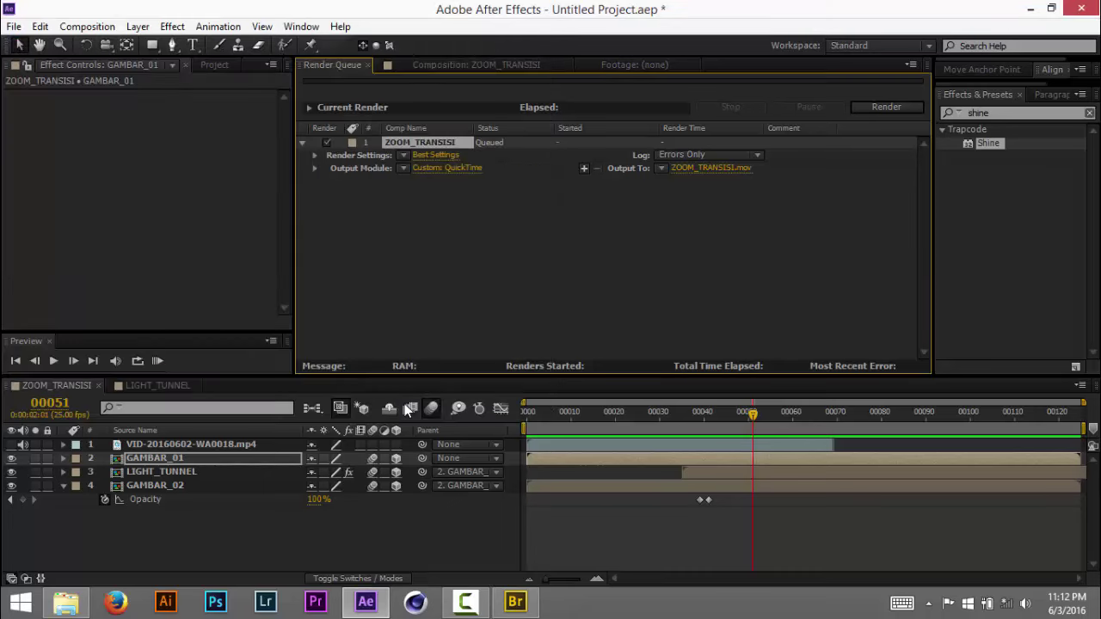
{"action": "left_click", "coordinate": [872, 108]}
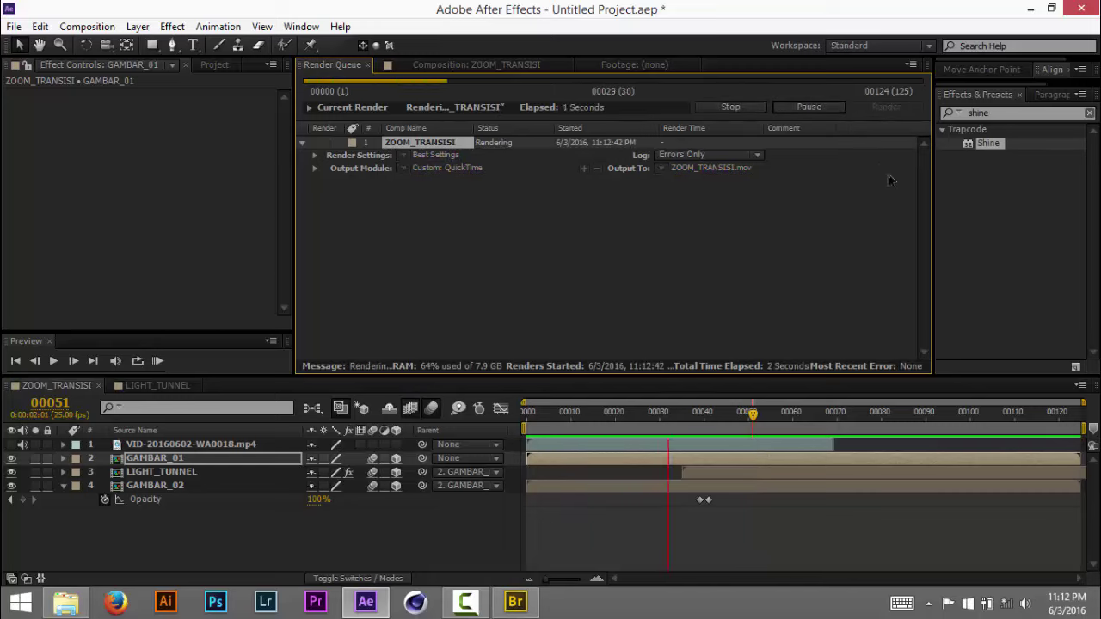